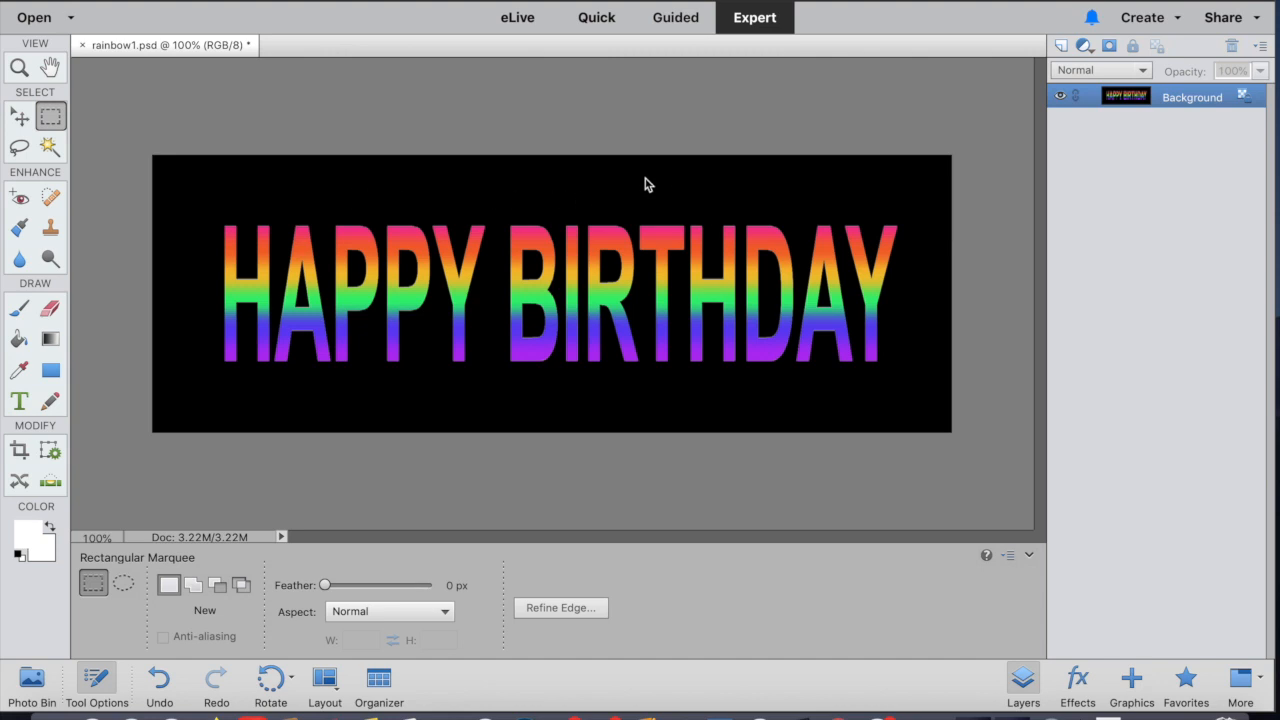
# - Close the rainbow1.psd document and save its changes
pyautogui.click(284, 2)
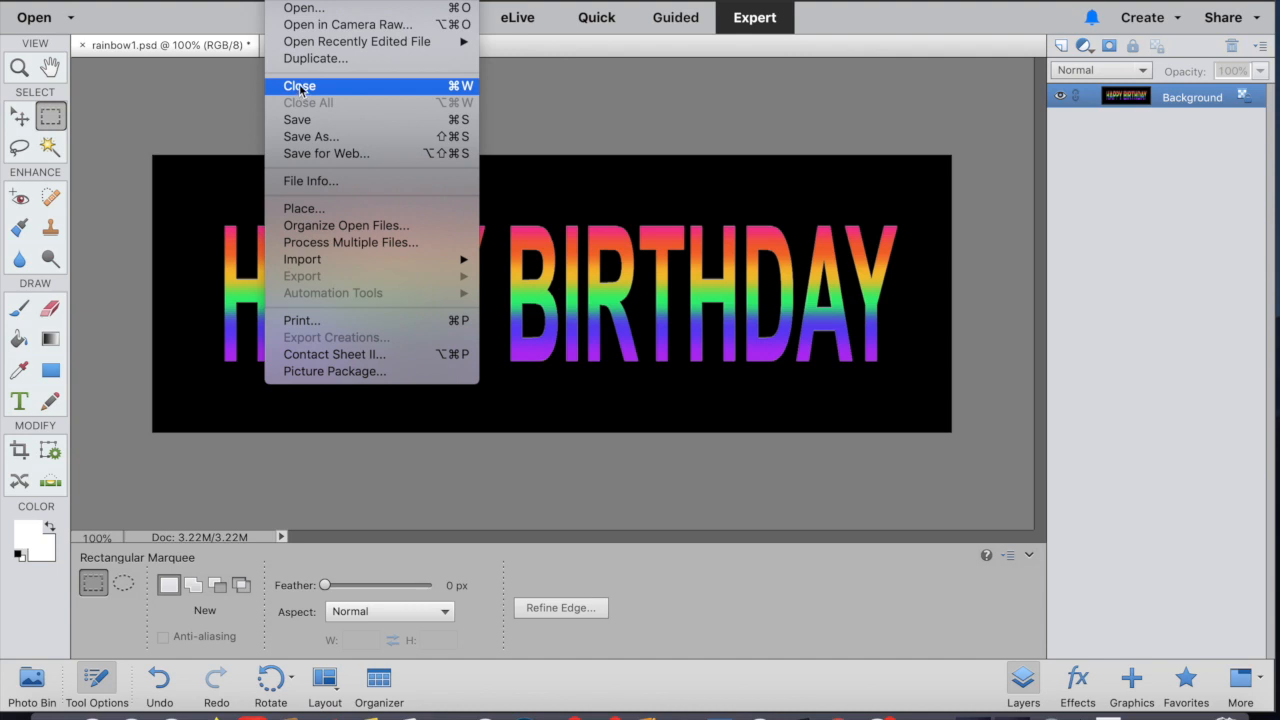
pyautogui.click(299, 88)
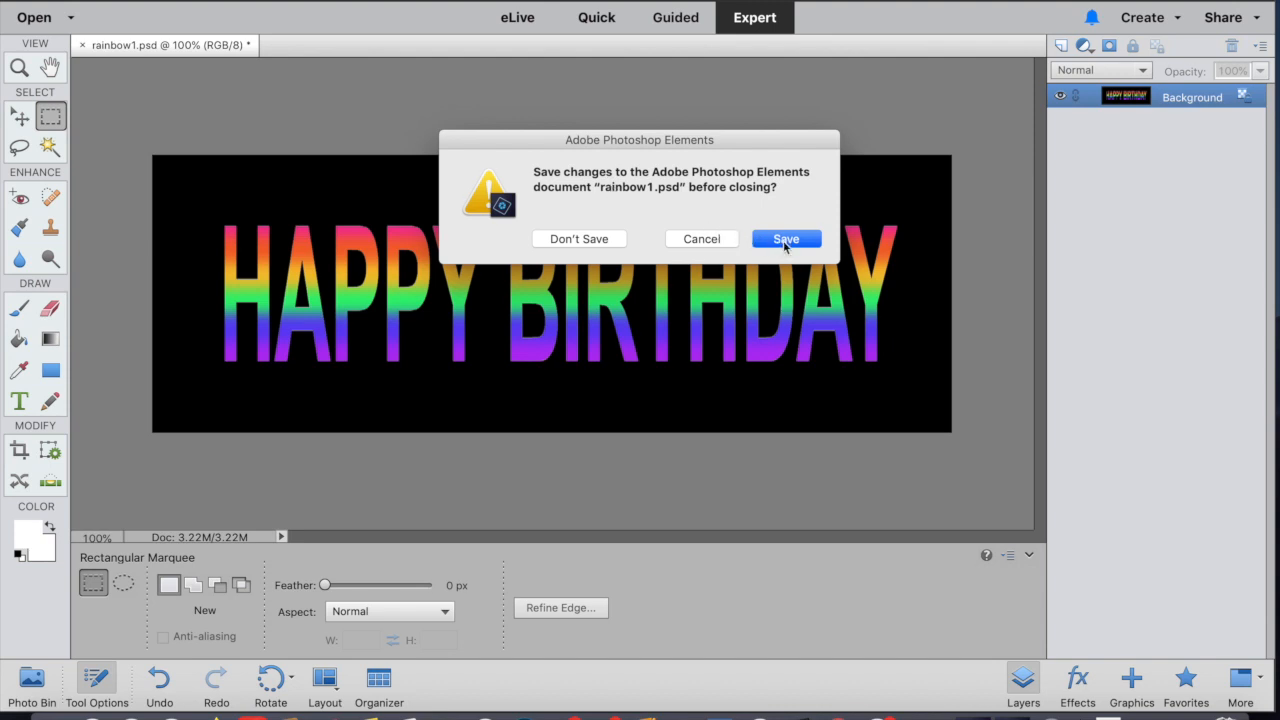
pyautogui.click(785, 240)
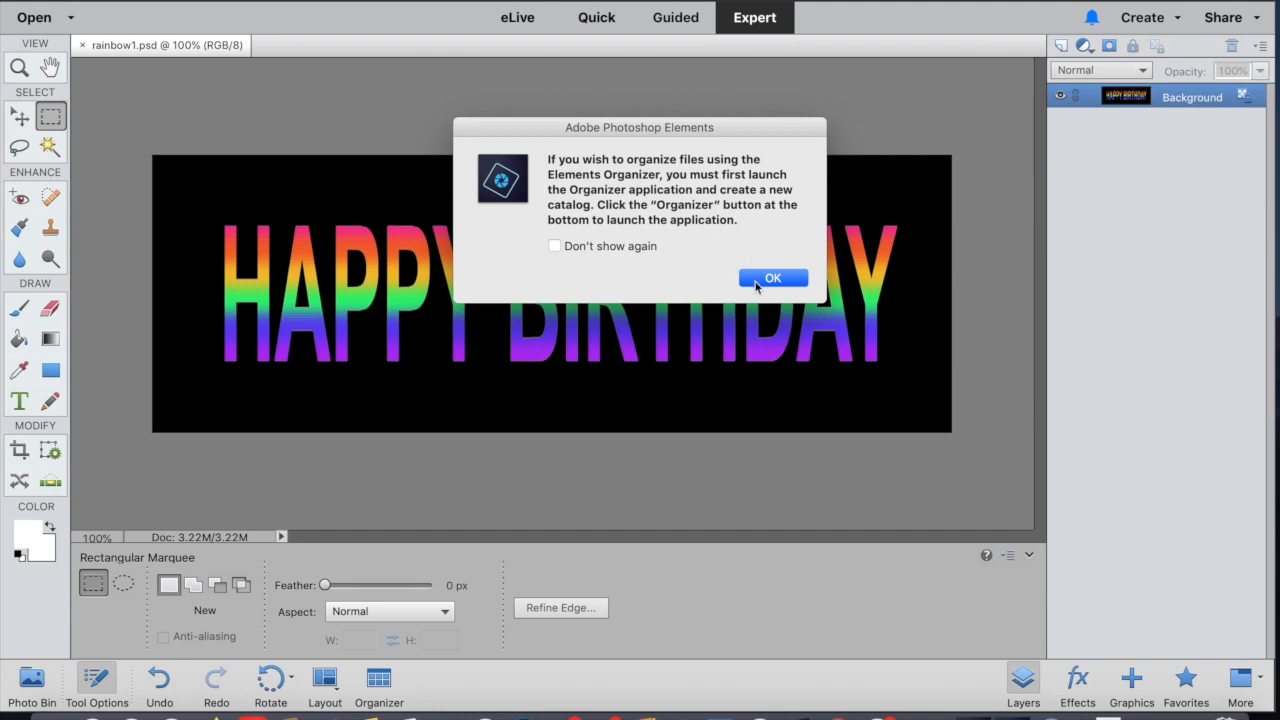
pyautogui.click(755, 279)
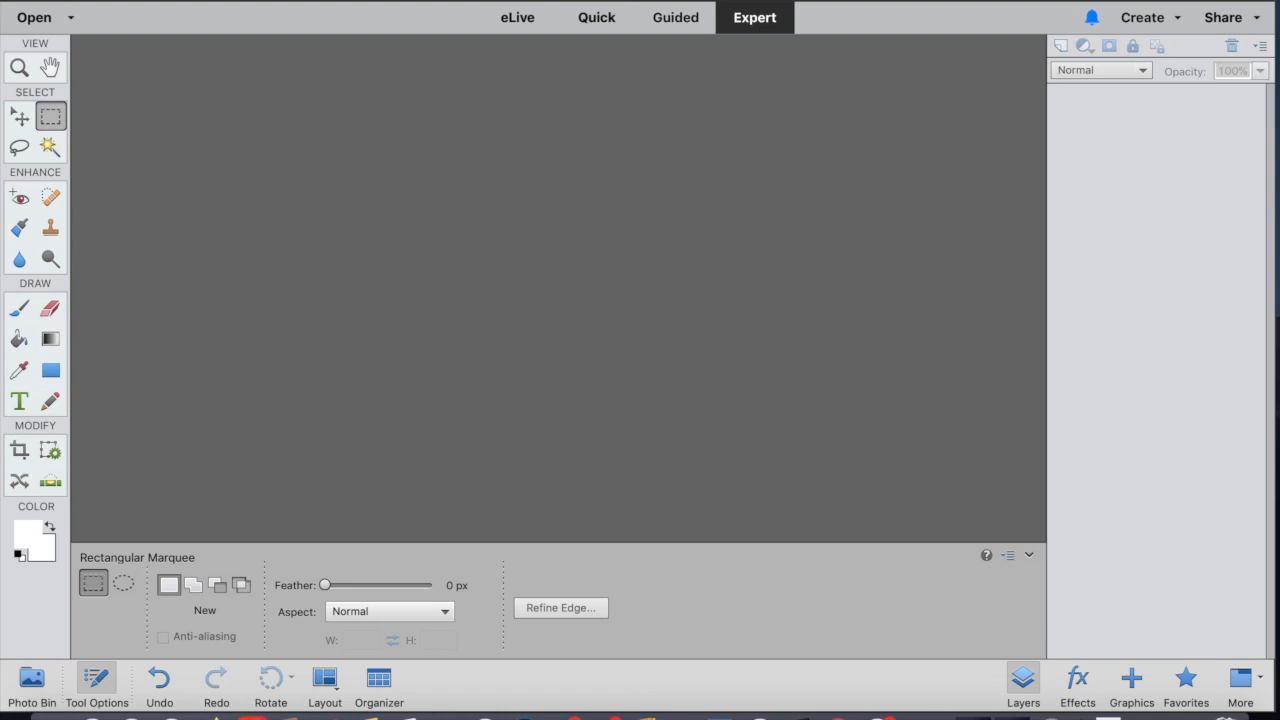
# - Create a new blank document 6 inches wide and 4 inches high
pyautogui.click(280, 0)
pyautogui.moveTo(292, 0)
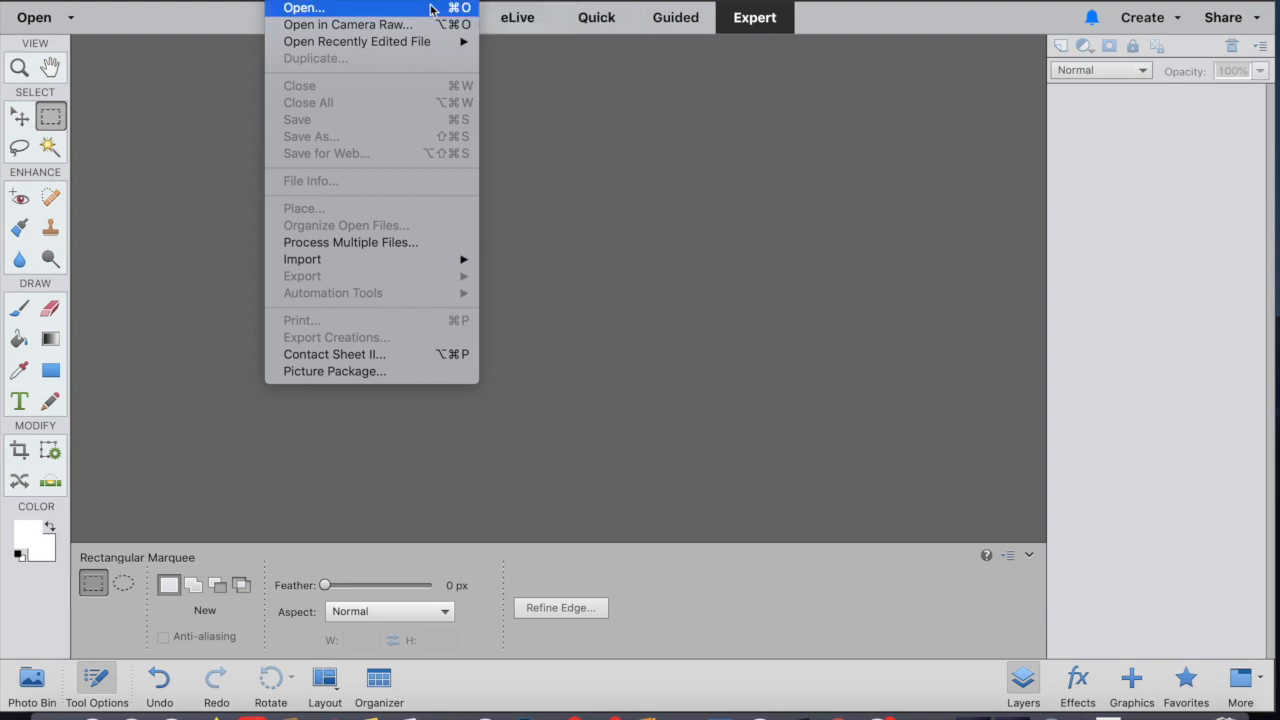
pyautogui.click(505, 1)
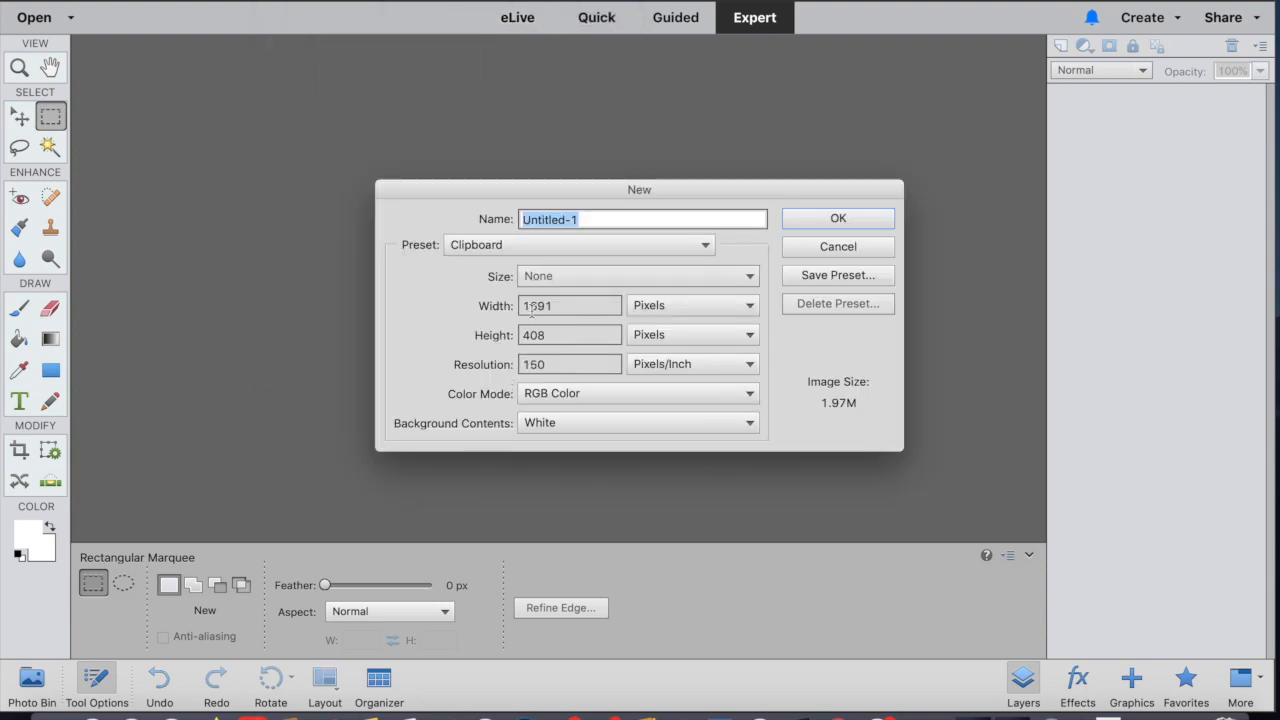
pyautogui.click(717, 312)
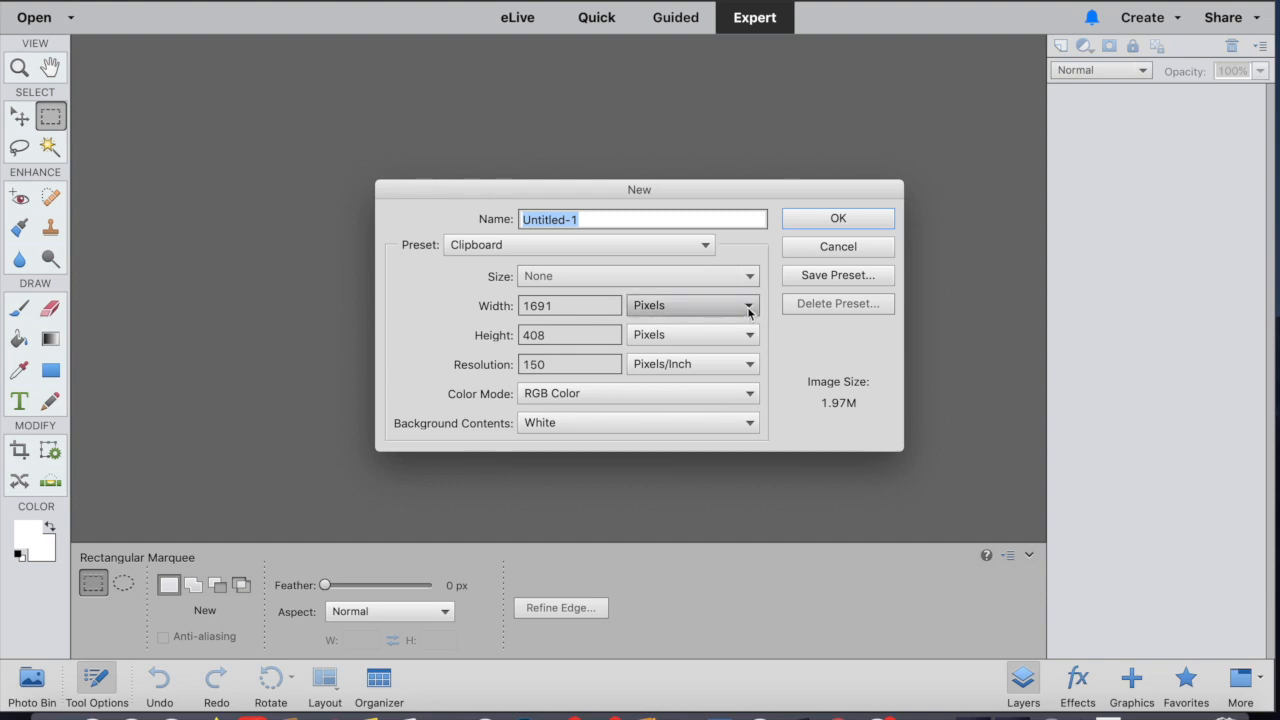
pyautogui.click(750, 312)
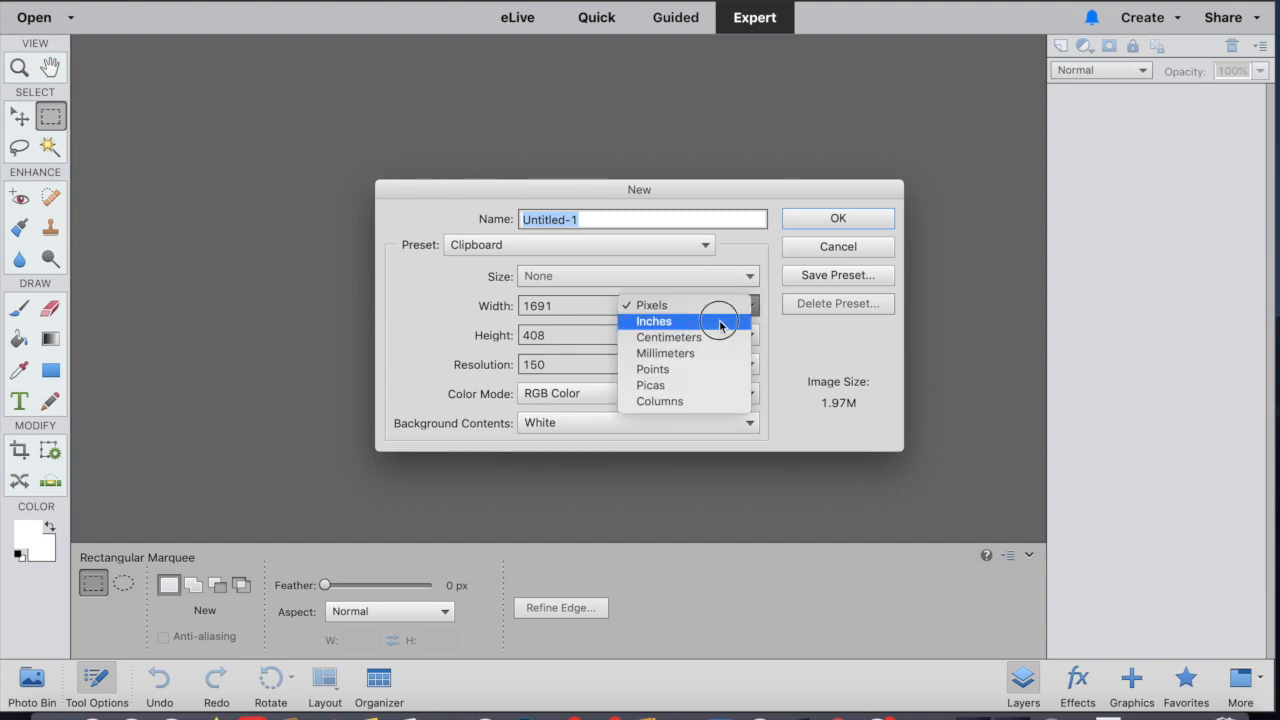
pyautogui.click(718, 323)
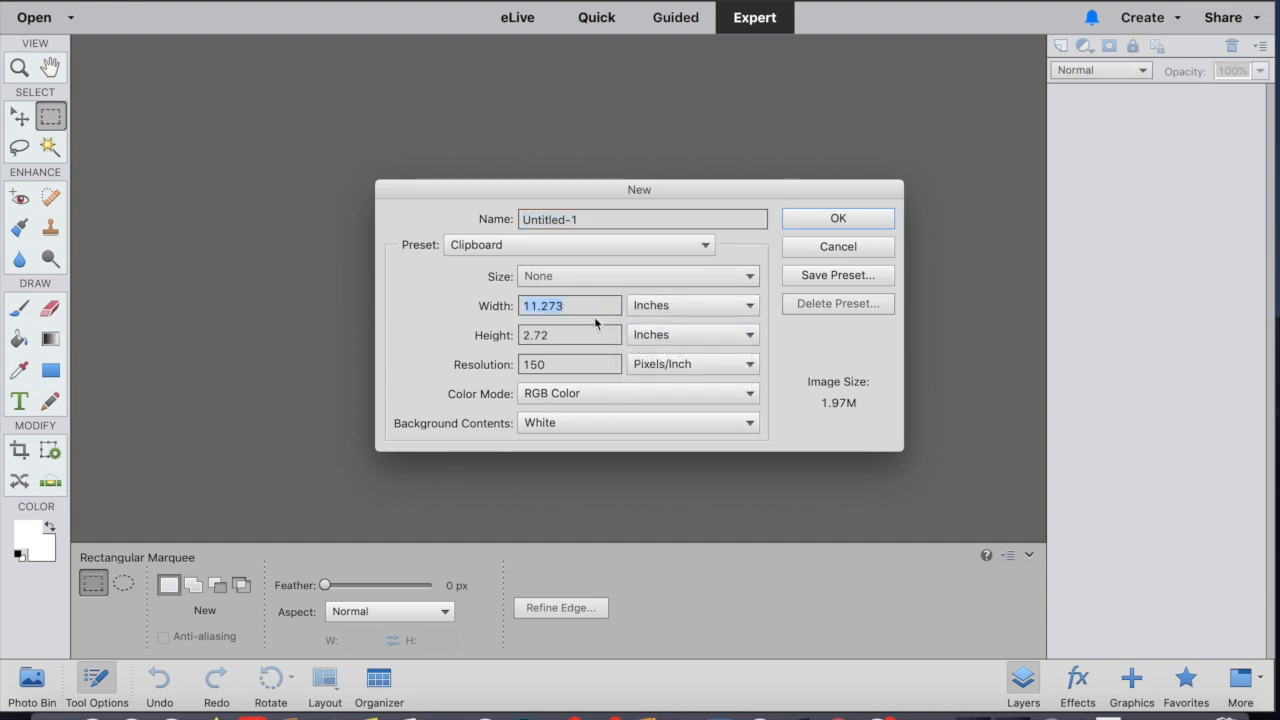
pyautogui.moveTo(600, 306); pyautogui.dragTo(518, 298)
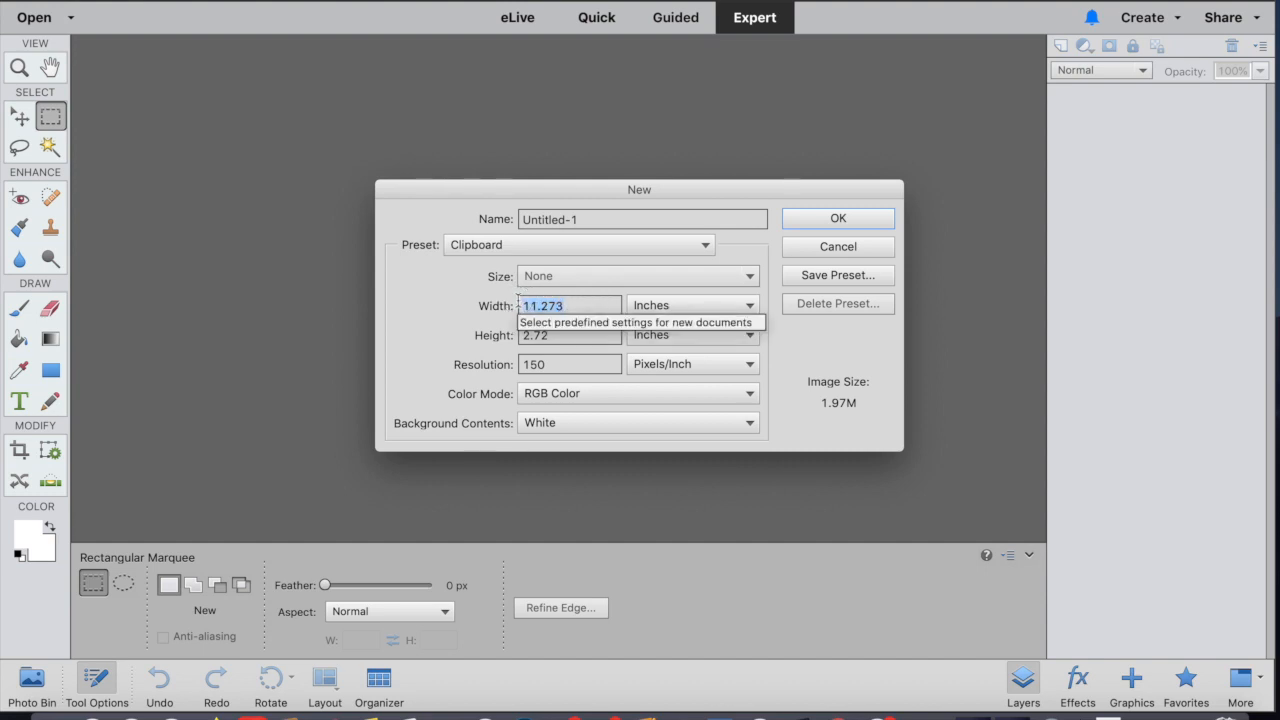
pyautogui.write('6')
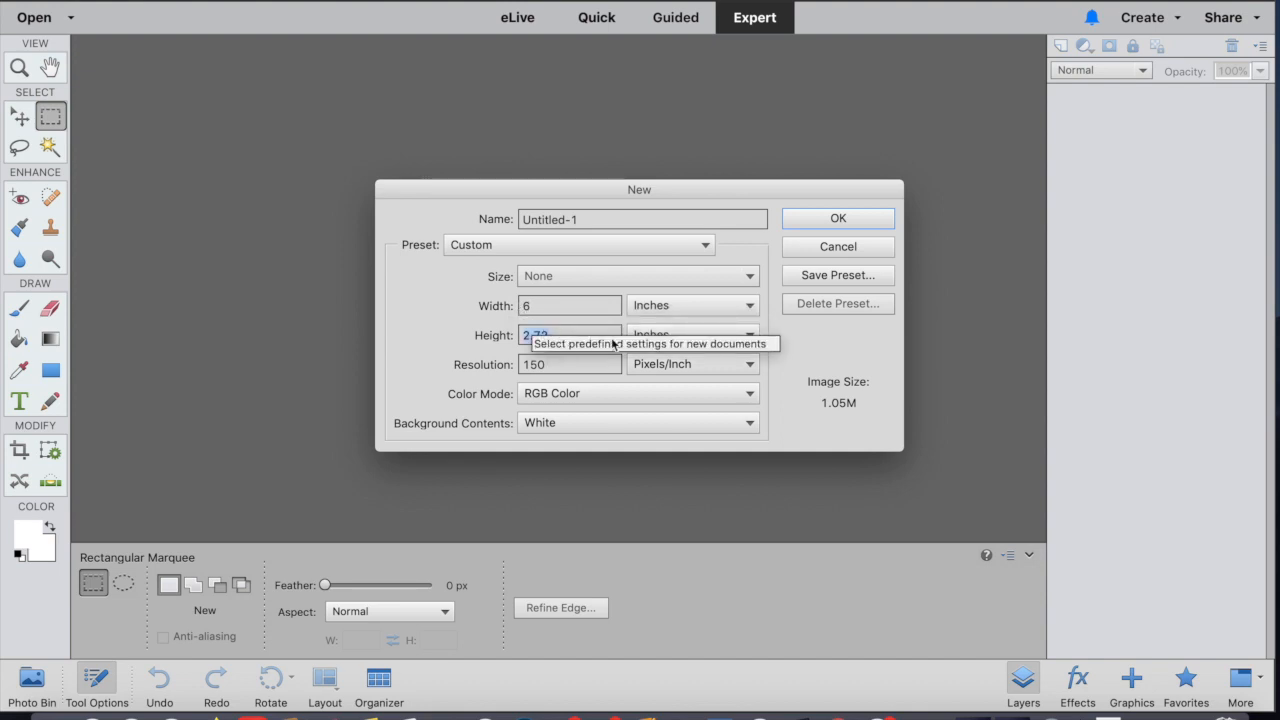
pyautogui.press('Tab')
pyautogui.write('4')
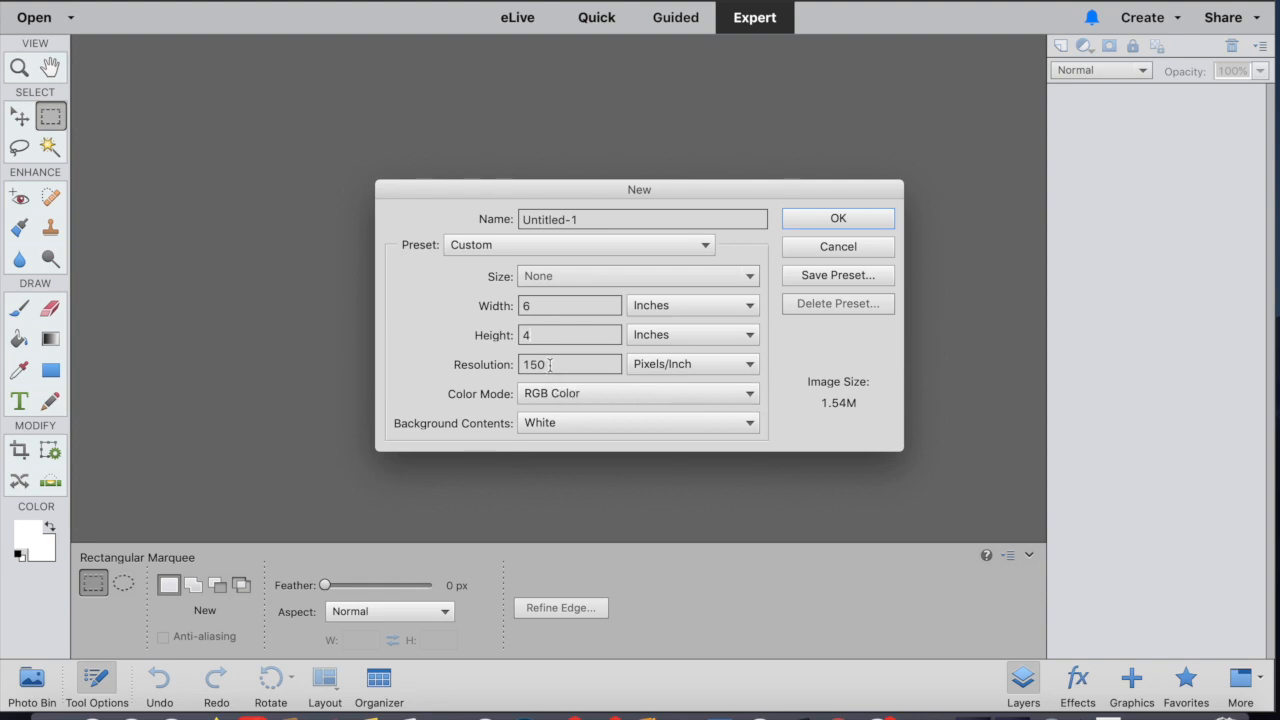
pyautogui.click(832, 220)
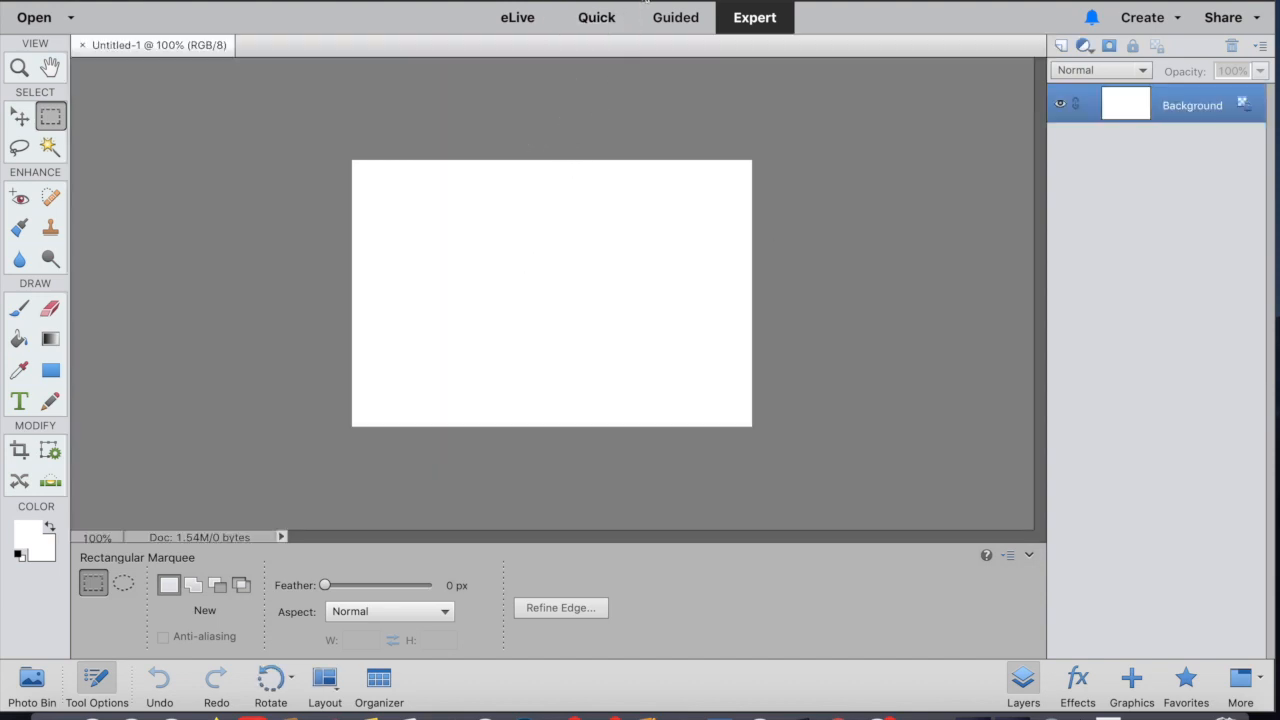
# - Select the entire white canvas with the Rectangular Marquee, fill it with black, and clear the selection
pyautogui.click(622, 1)
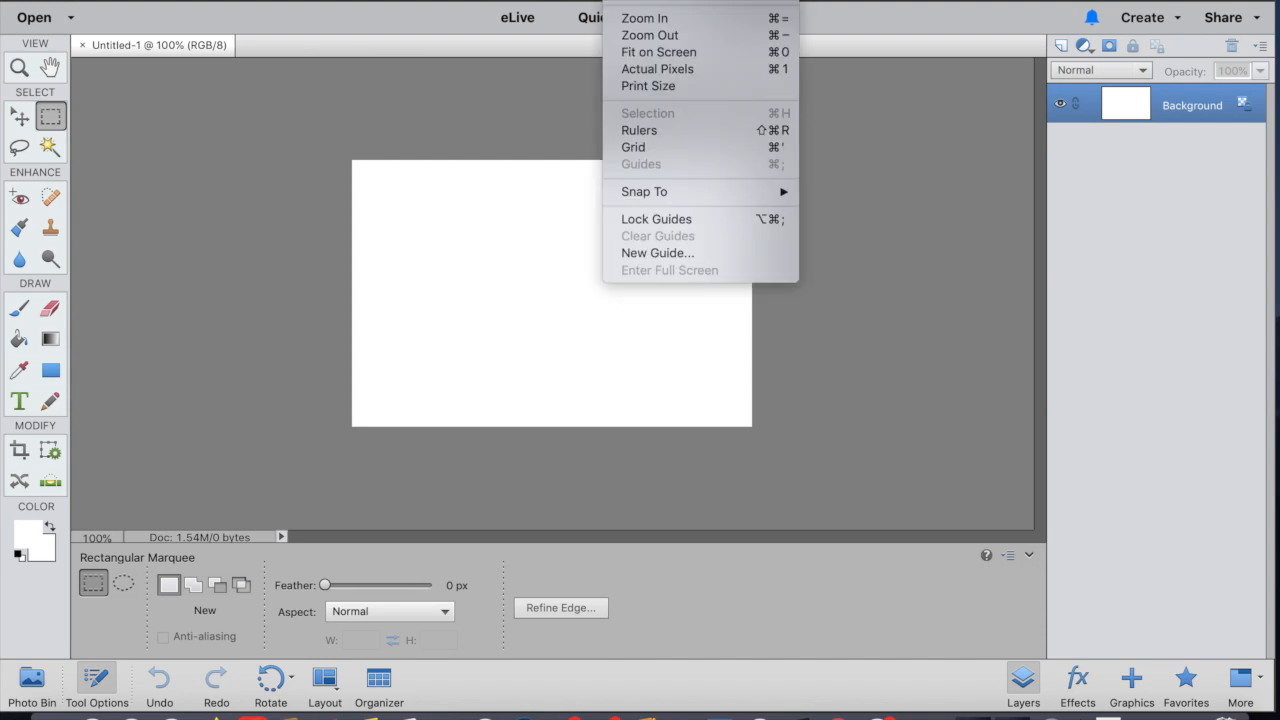
pyautogui.click(636, 57)
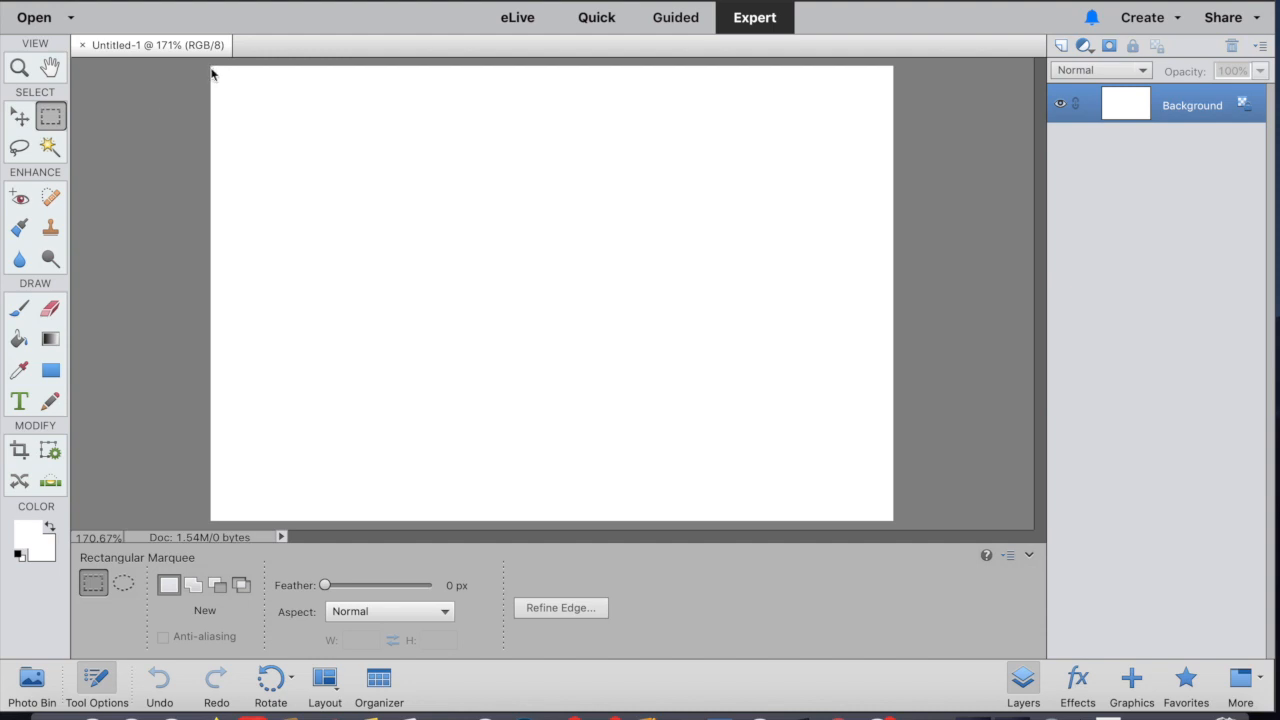
pyautogui.moveTo(210, 67); pyautogui.dragTo(894, 523)
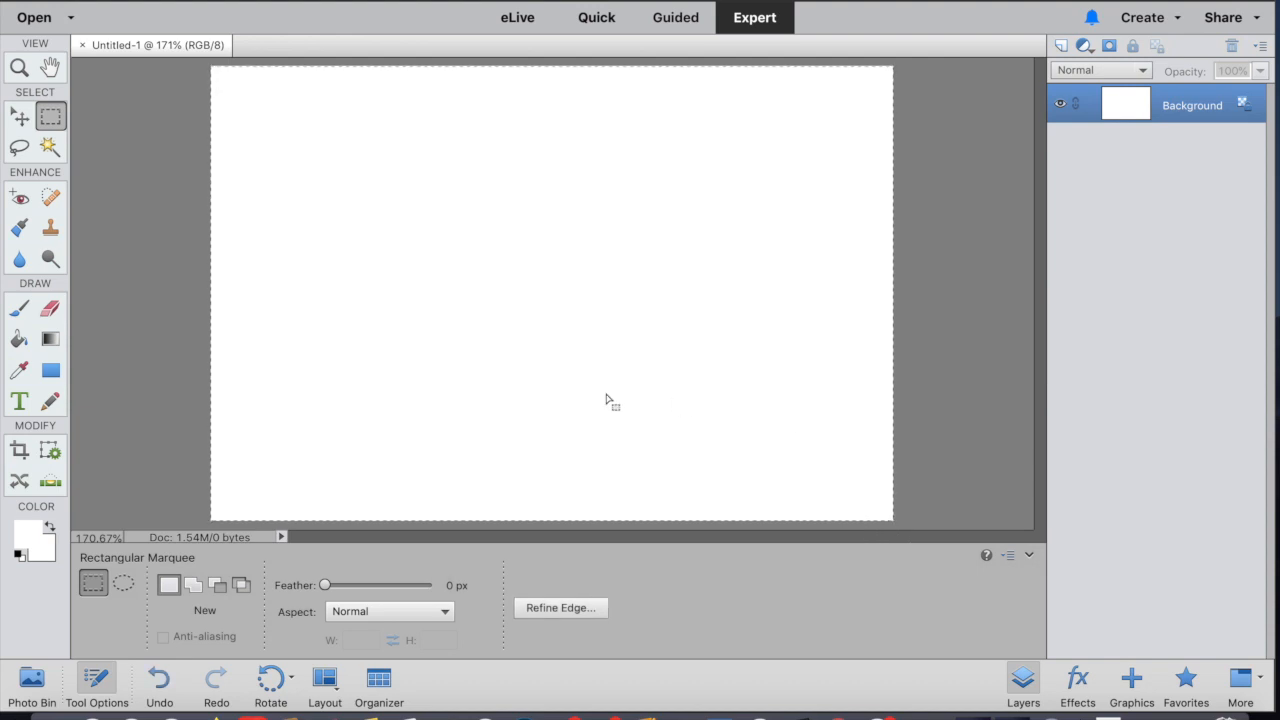
pyautogui.click(316, 0)
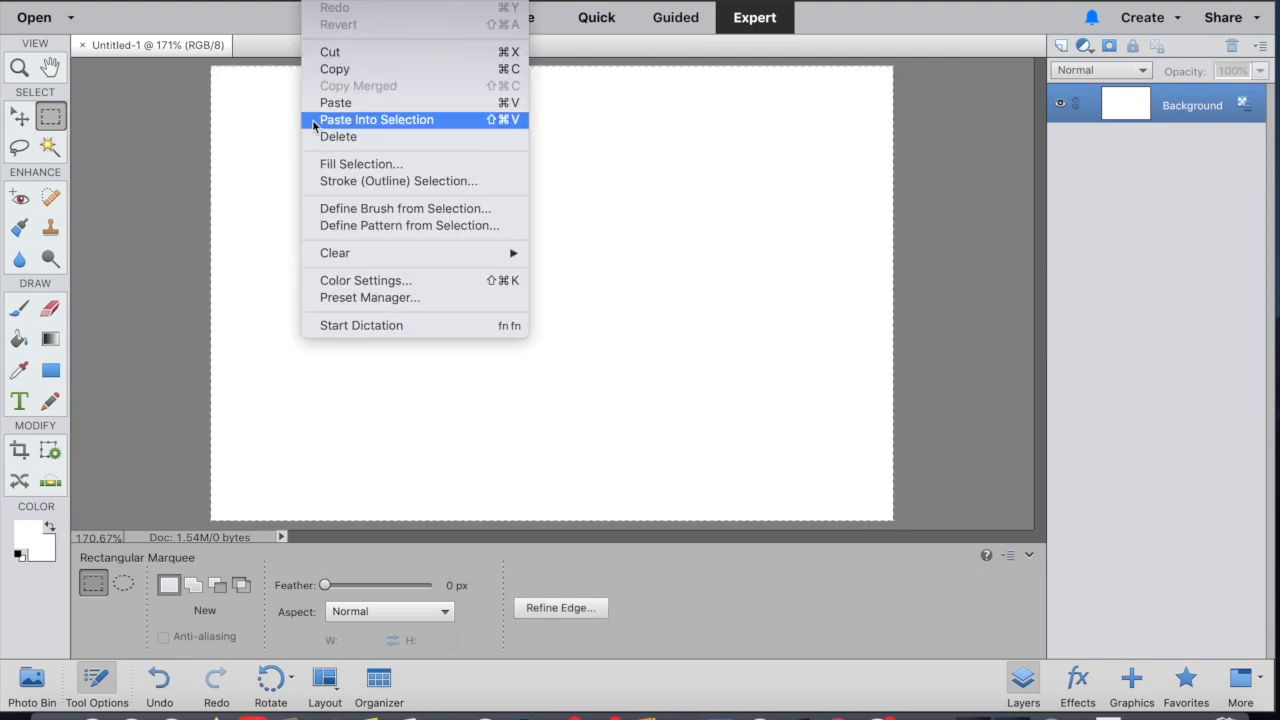
pyautogui.click(319, 170)
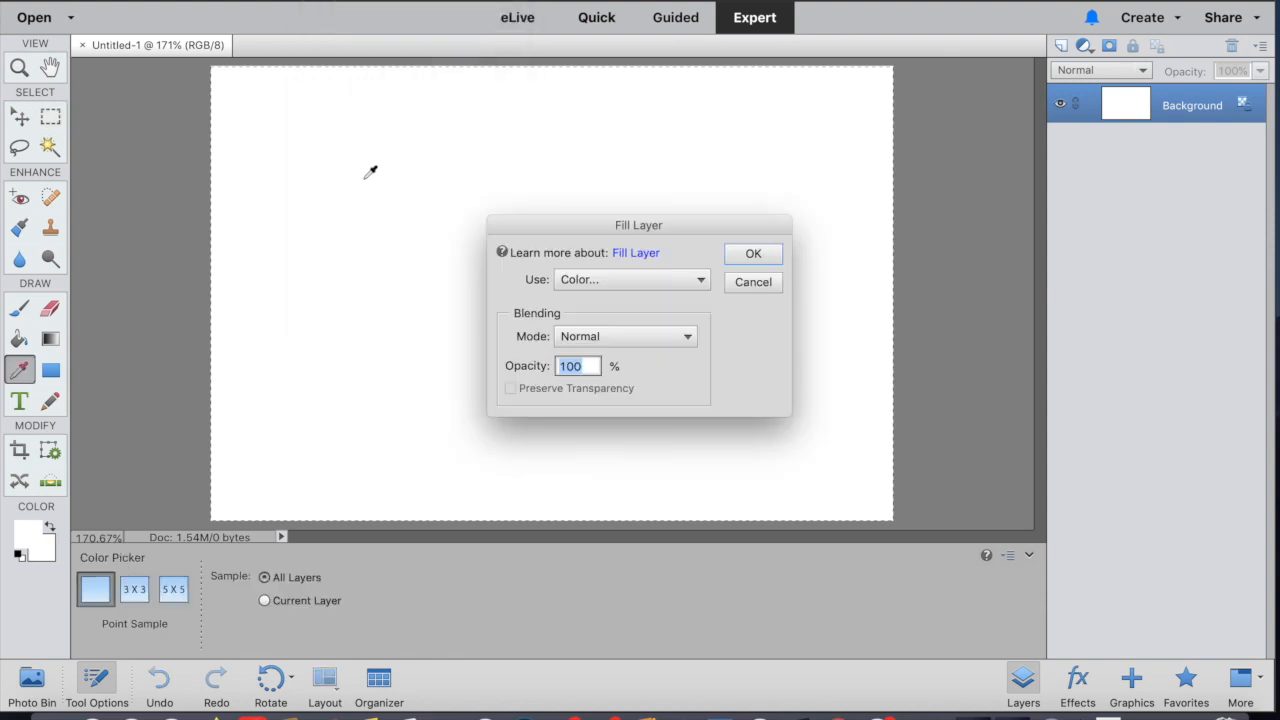
pyautogui.click(666, 284)
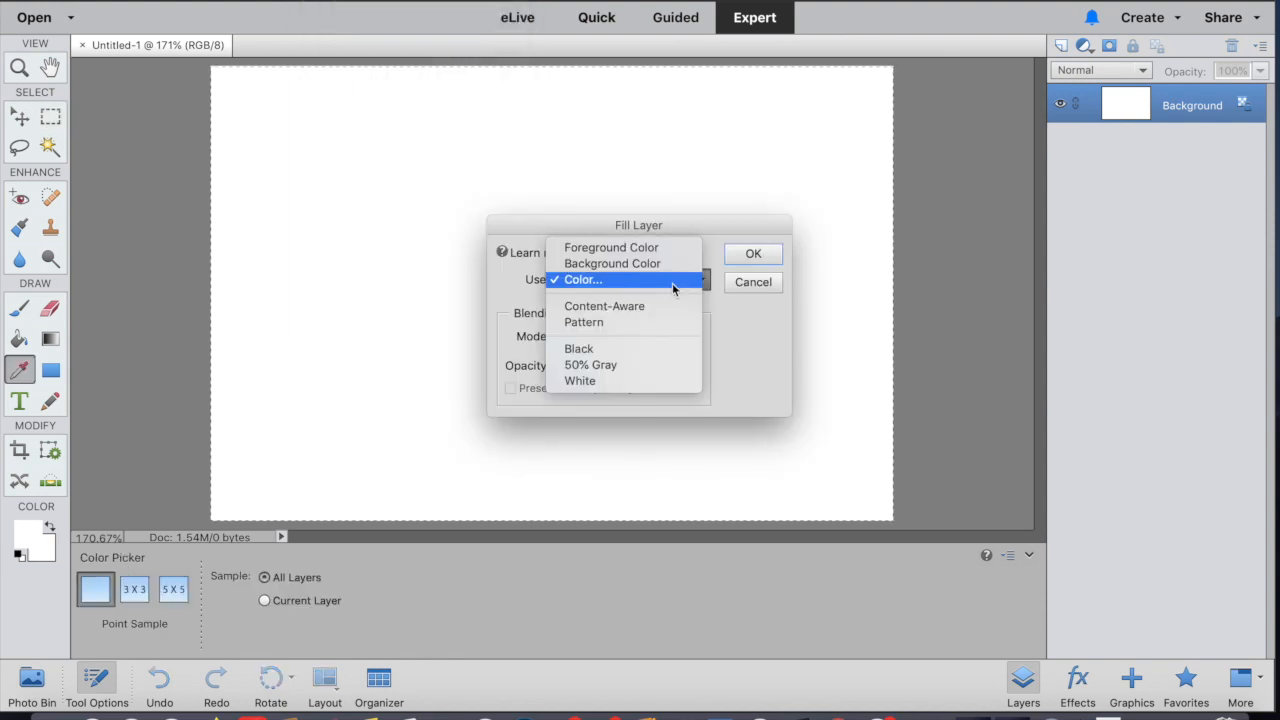
pyautogui.click(635, 349)
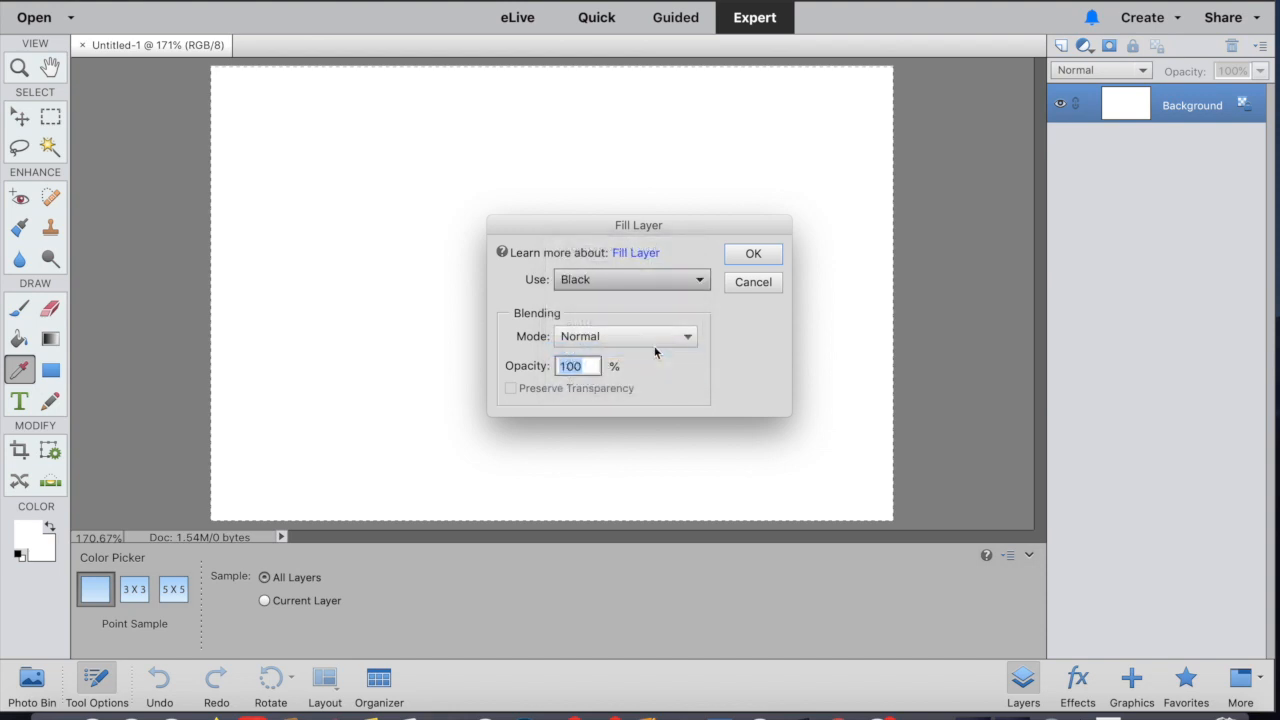
pyautogui.click(755, 255)
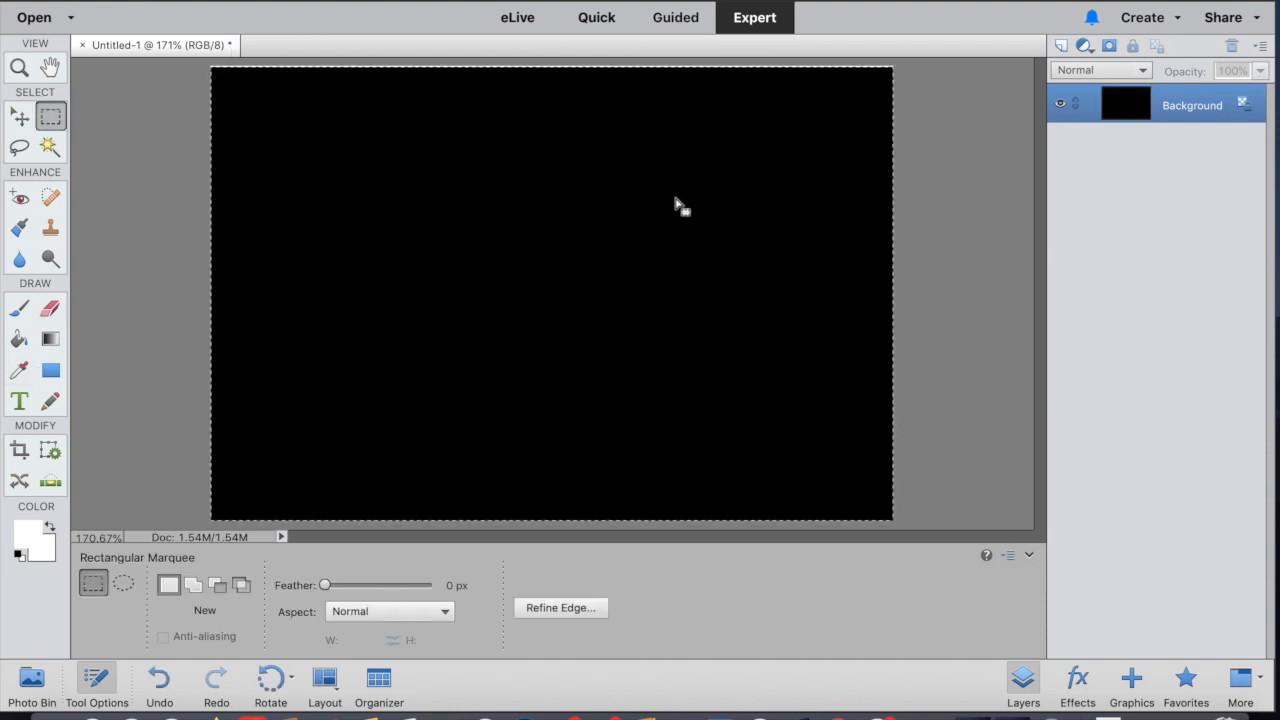
pyautogui.press('super+d')
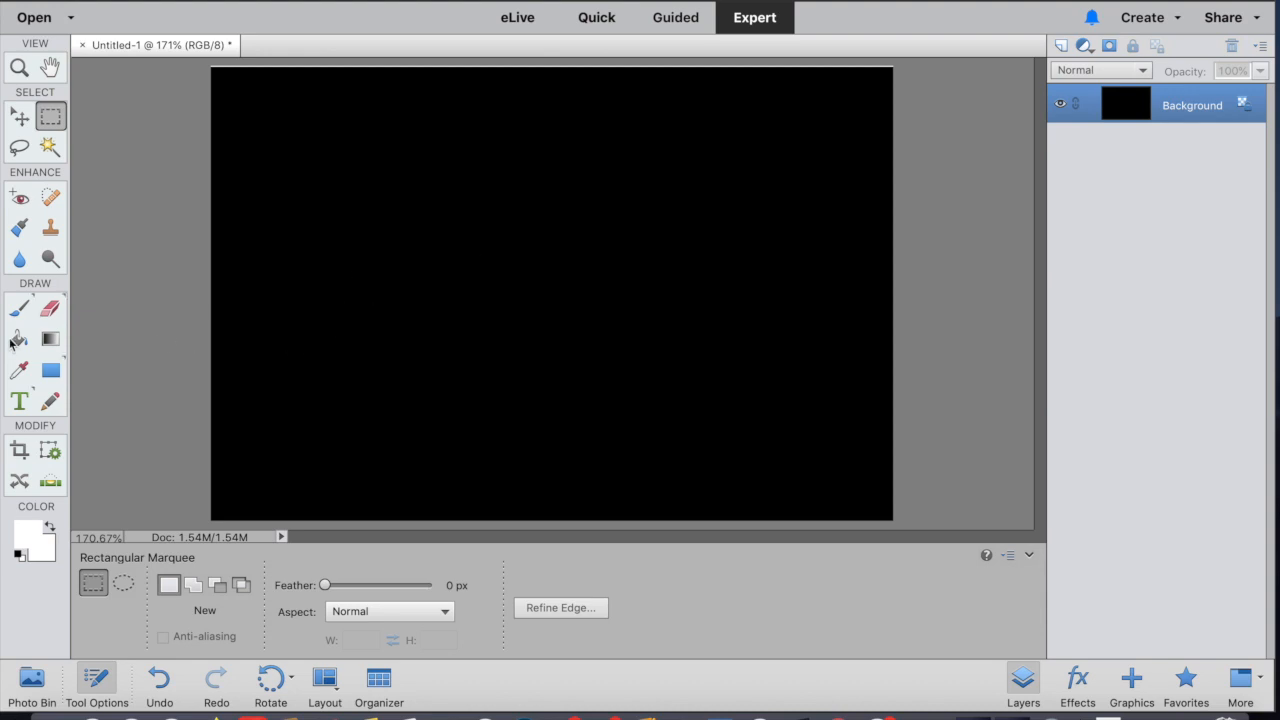
# - Add the horizontal text HAPPY BIRTHDAY at 36 pt in the upper middle of the black canvas
pyautogui.click(19, 401)
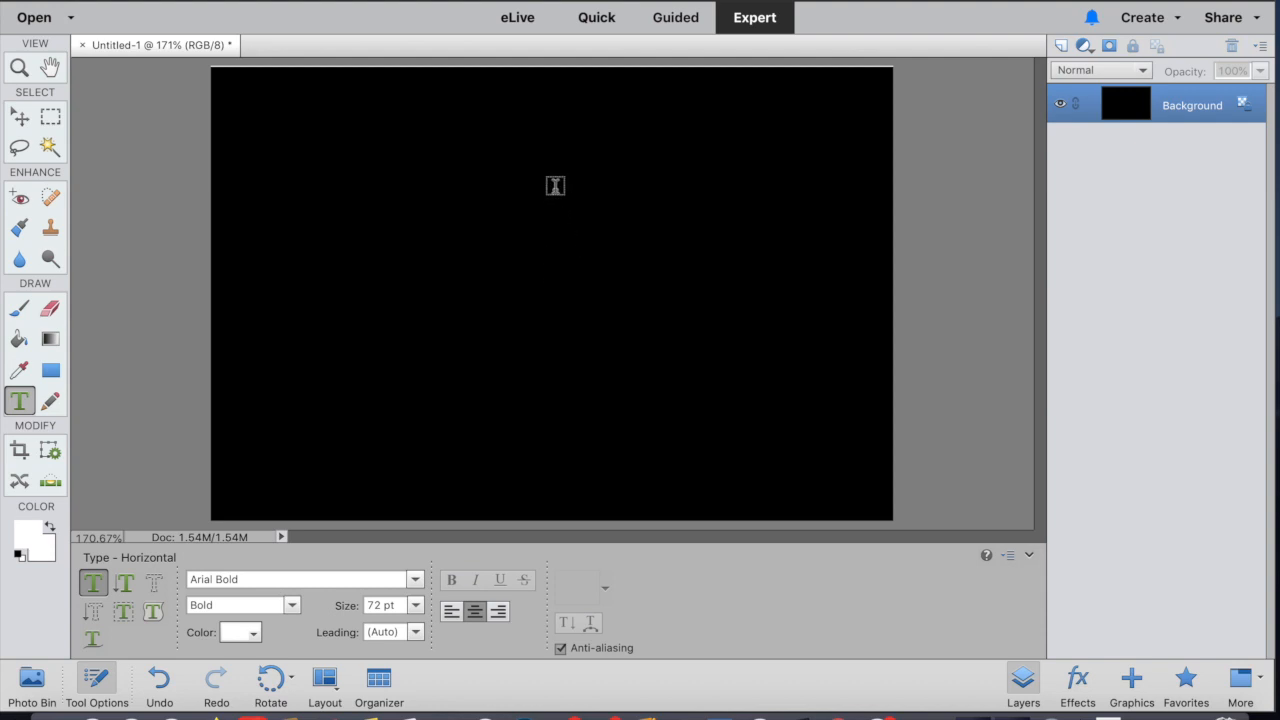
pyautogui.click(555, 186)
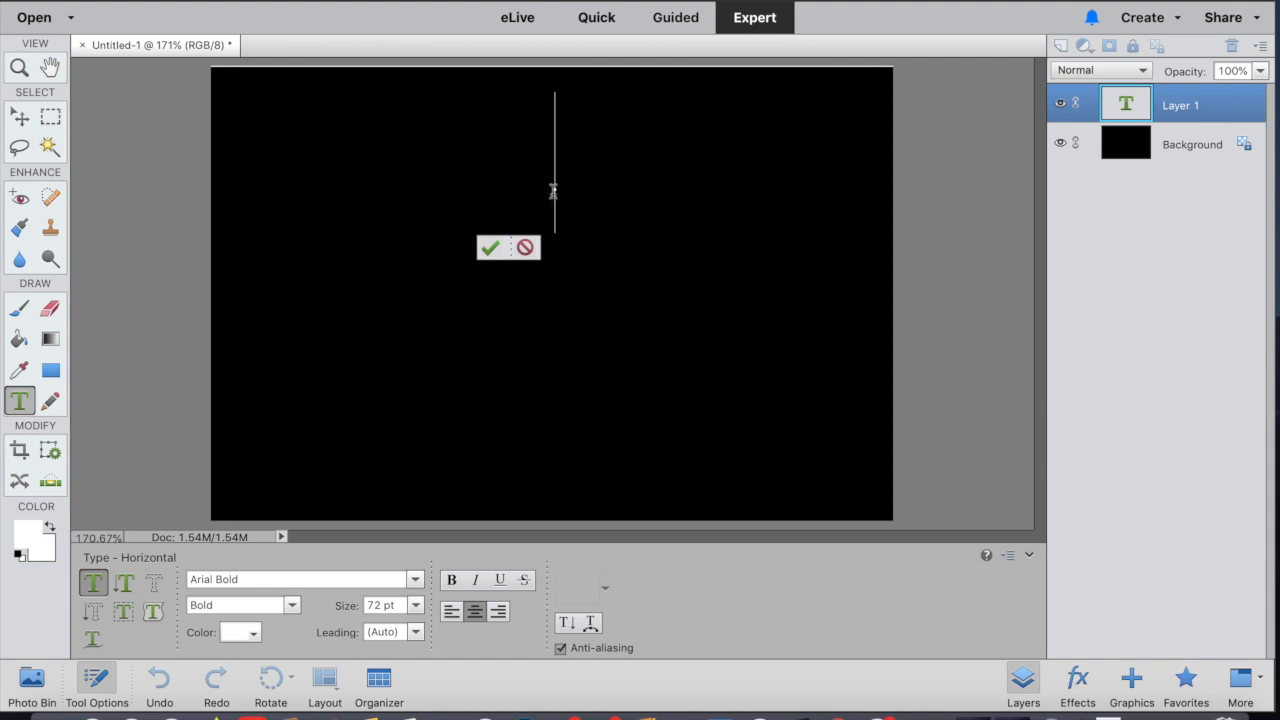
pyautogui.write('H')
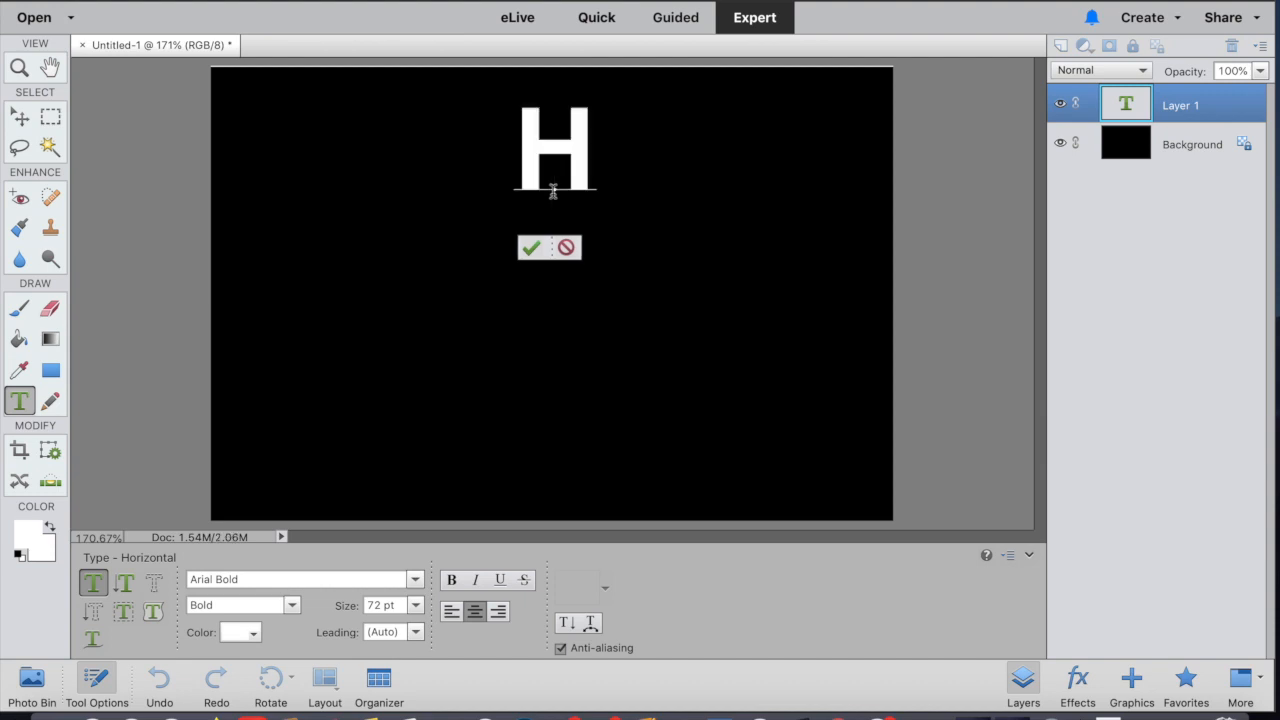
pyautogui.press('BackSpace')
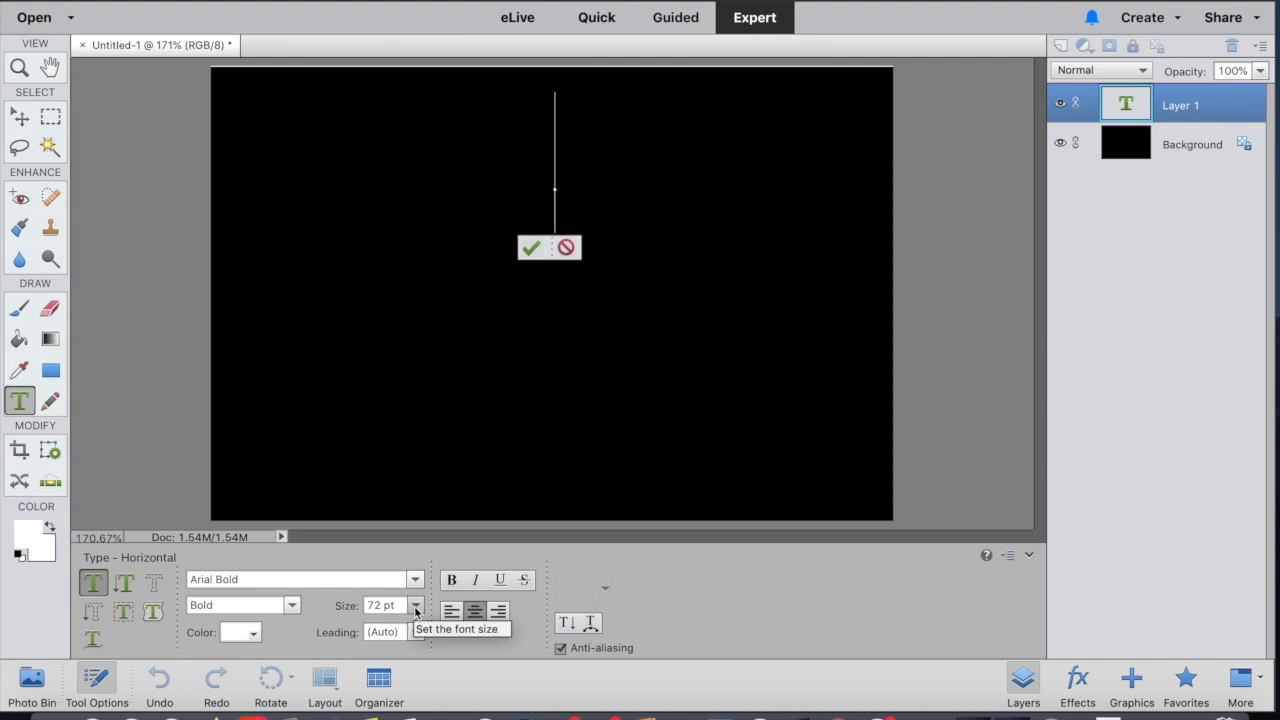
pyautogui.click(416, 610)
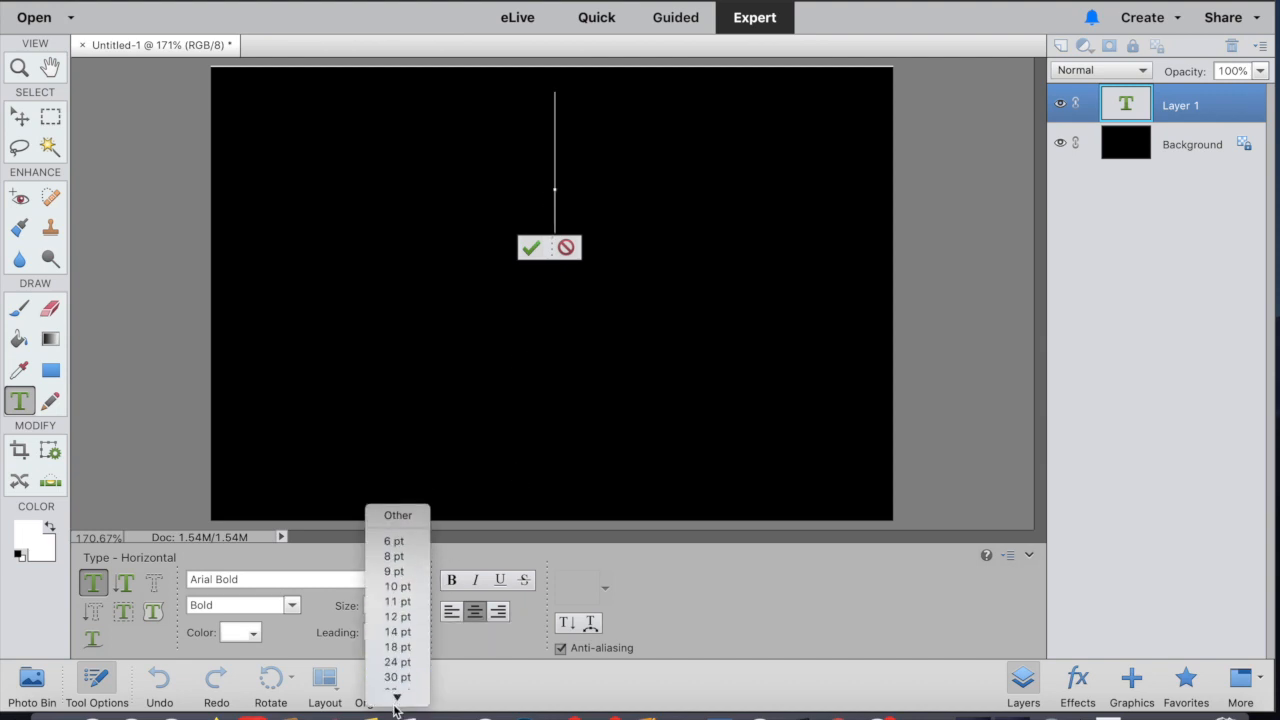
pyautogui.moveTo(395, 708)
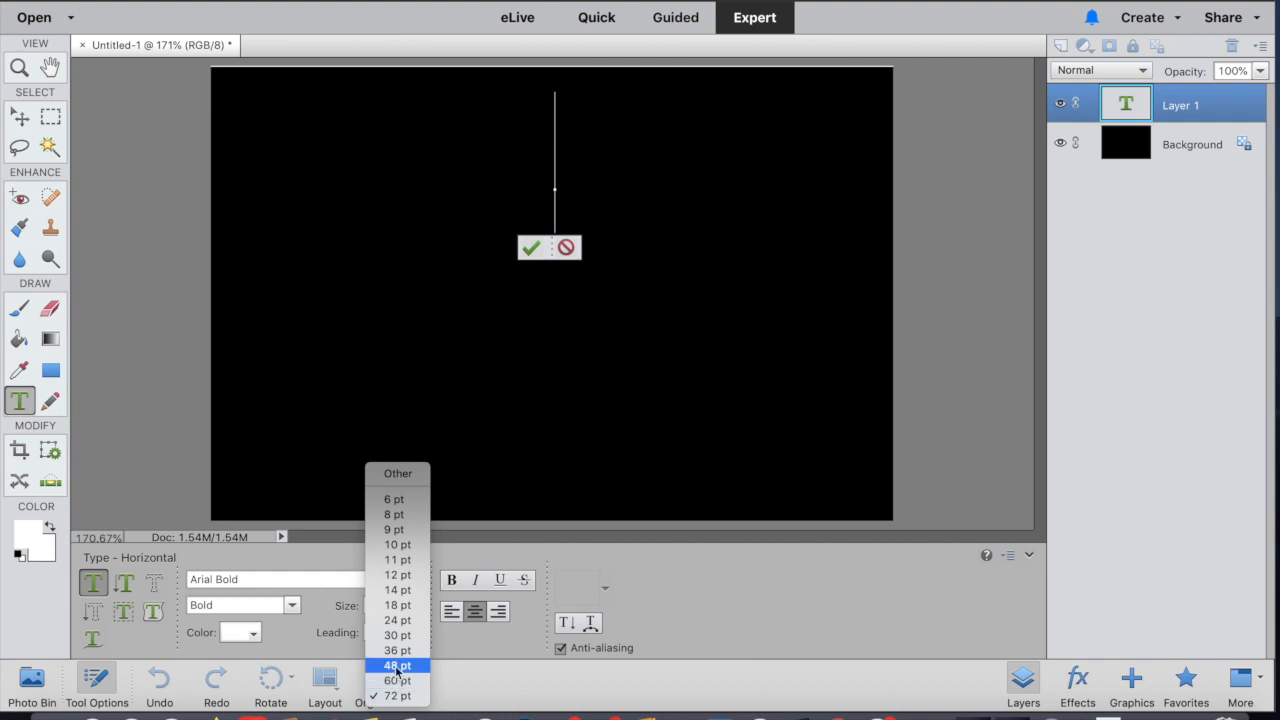
pyautogui.click(396, 652)
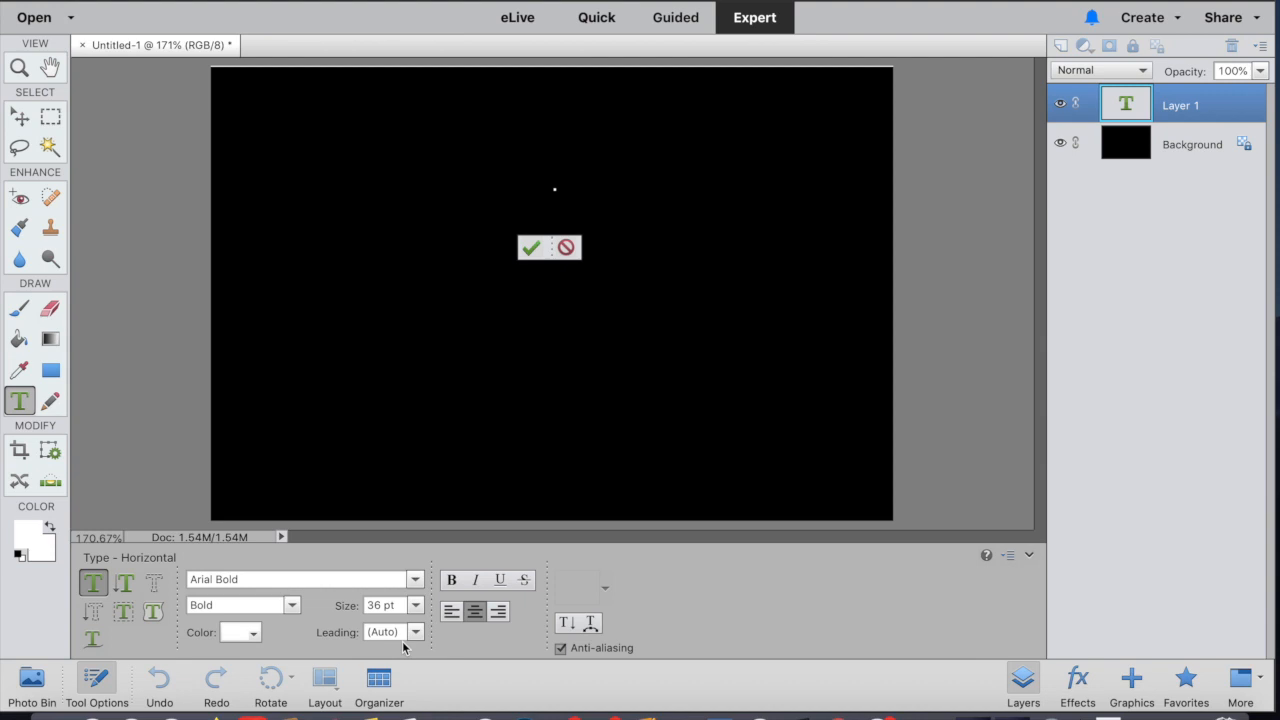
pyautogui.write('H')
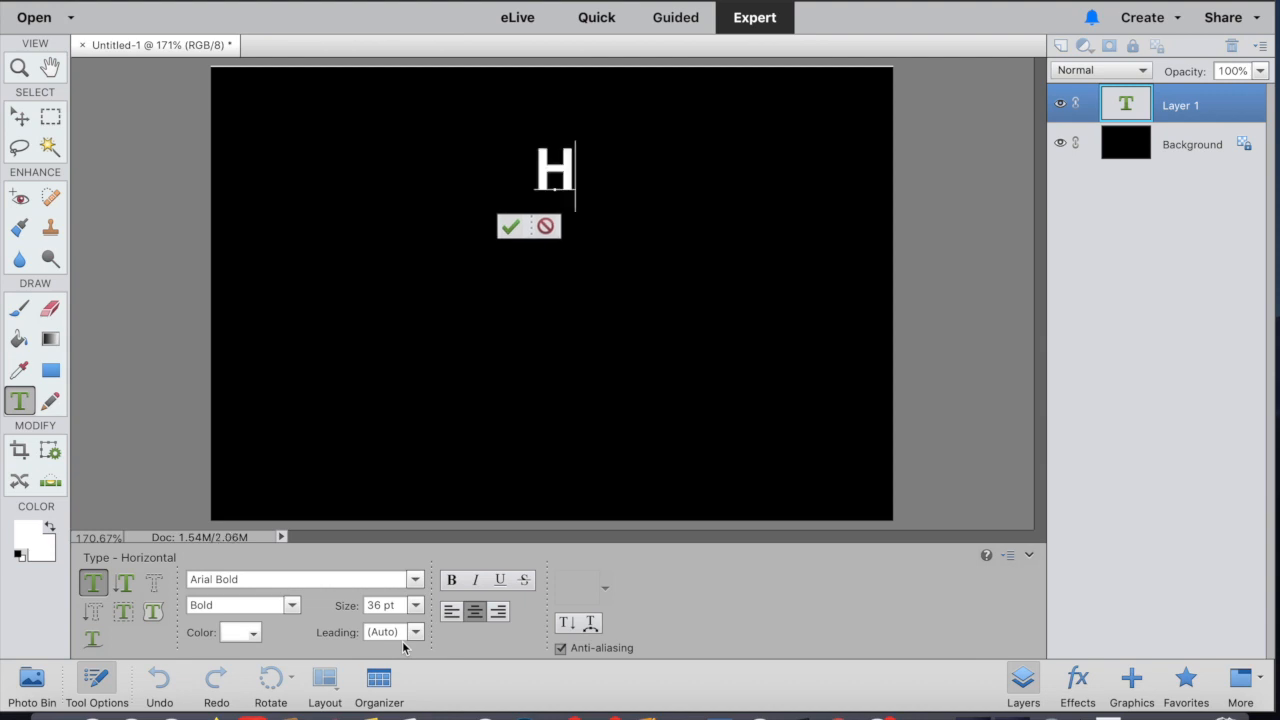
pyautogui.write('APPY')
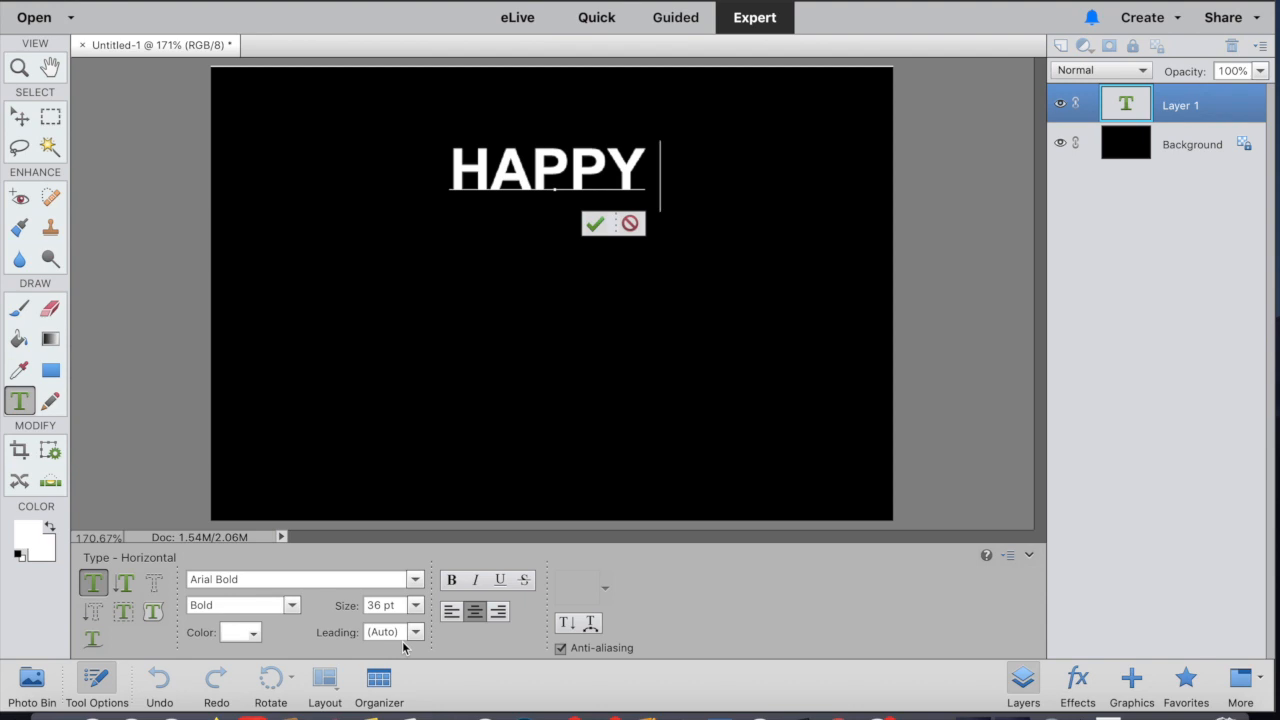
pyautogui.write(' BI')
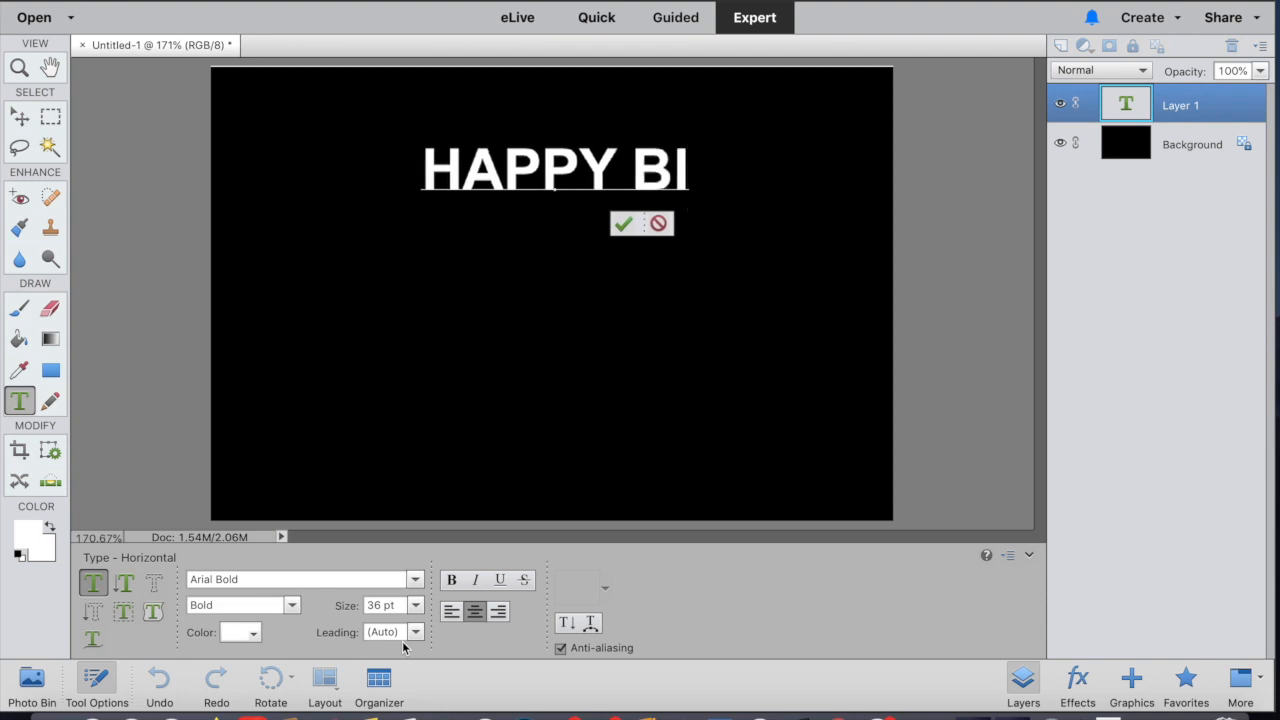
pyautogui.write('RTHDAY')
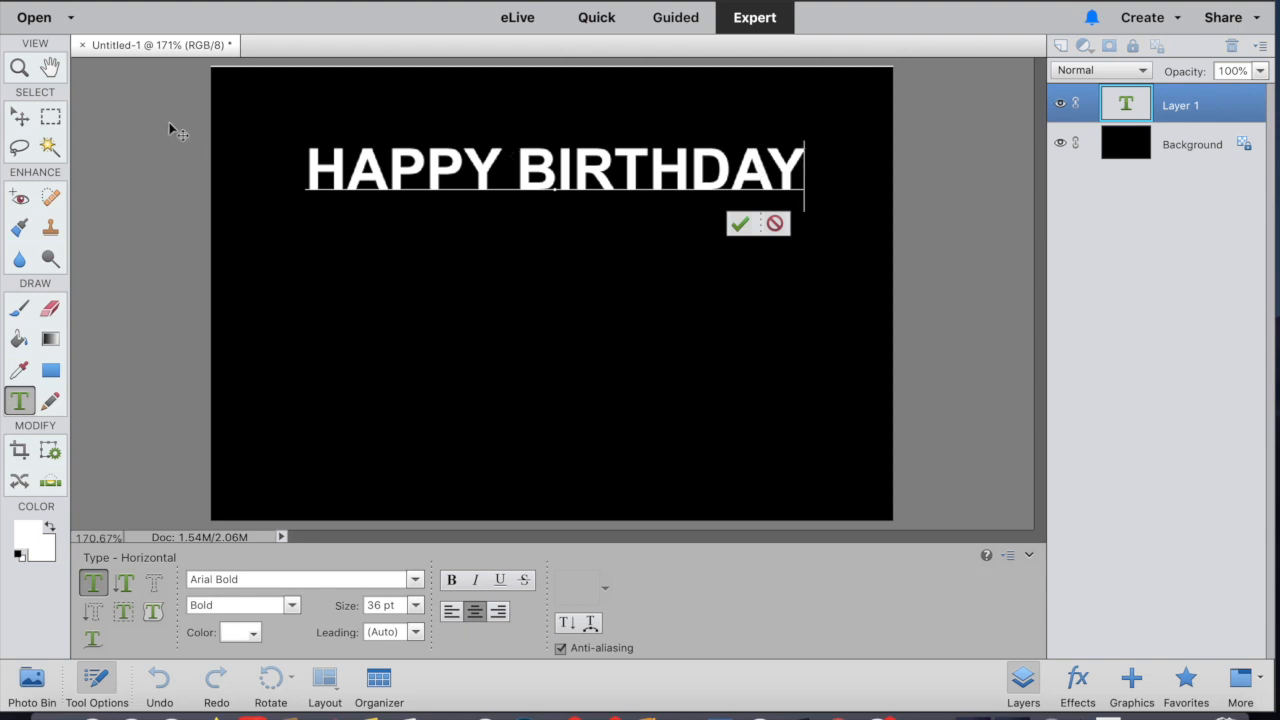
# - Move the HAPPY BIRTHDAY text slightly up and left to centre it horizontally on the canvas
pyautogui.click(21, 122)
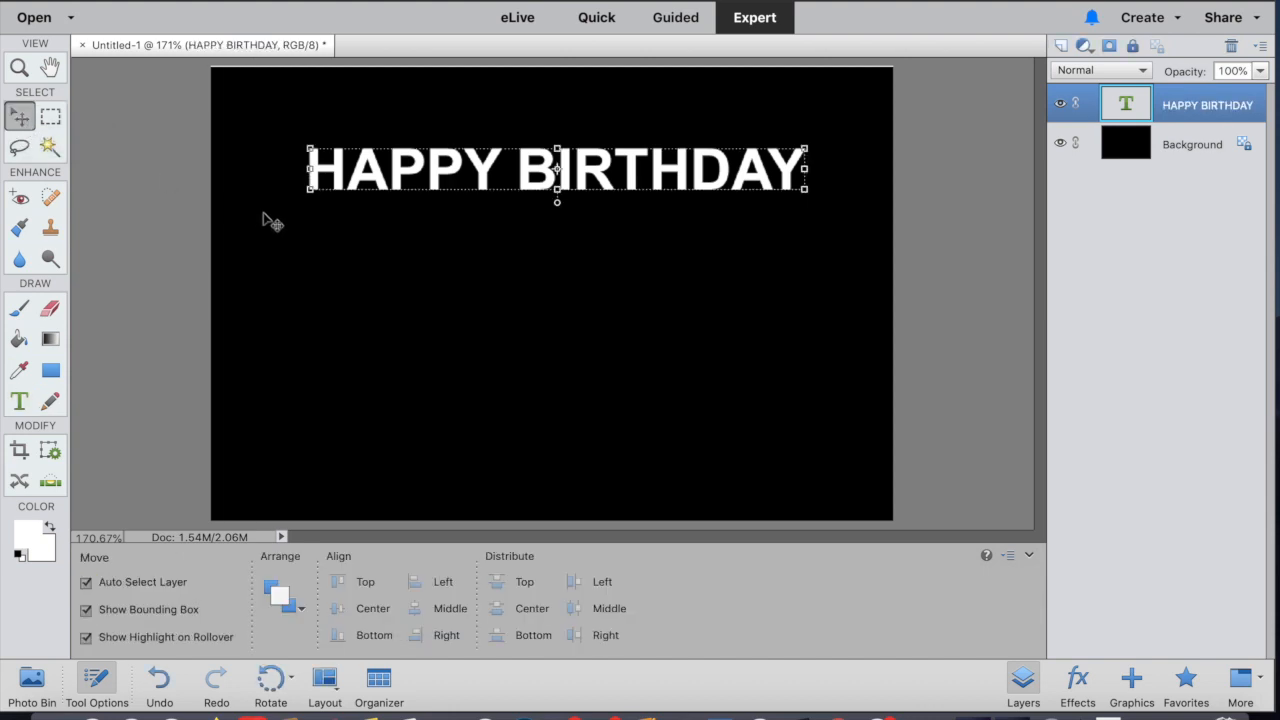
pyautogui.moveTo(557, 172)
pyautogui.mouseDown()
pyautogui.moveTo(550, 158)
pyautogui.moveTo(555, 168)
pyautogui.mouseUp()
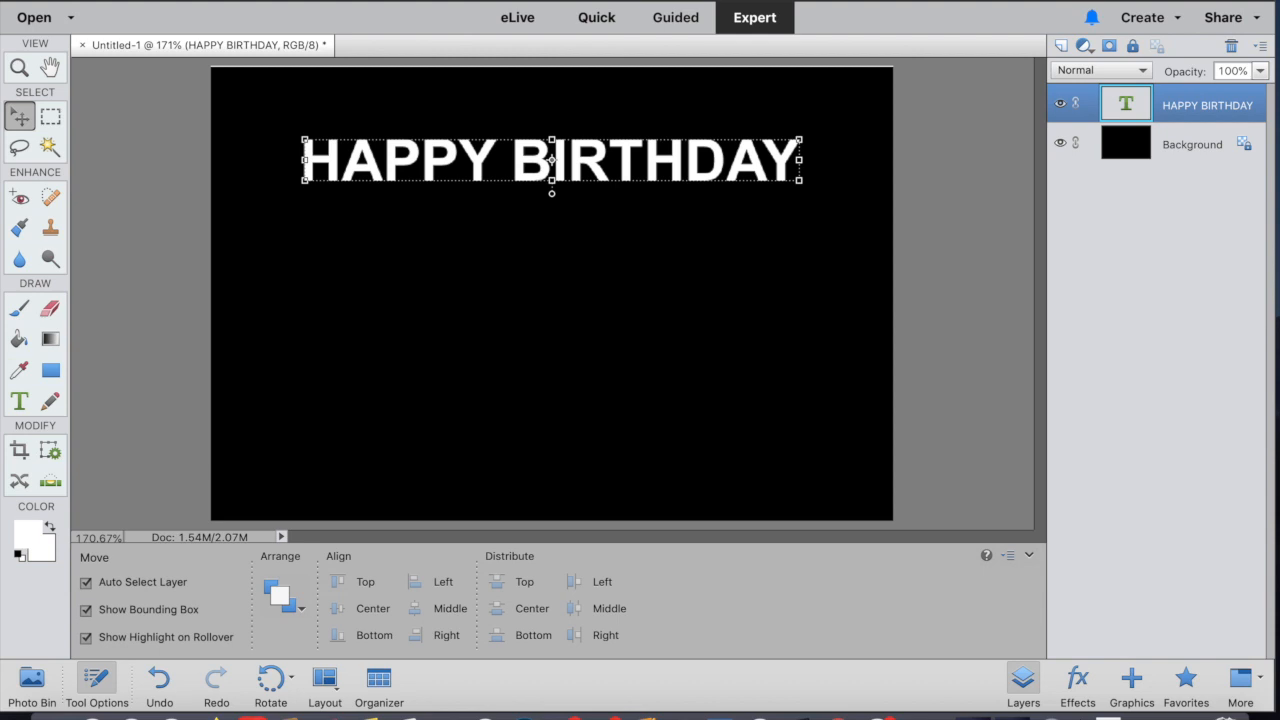
# - Merge the visible layers and copy a rectangular area around the HAPPY BIRTHDAY text to a new layer
pyautogui.click(480, 0)
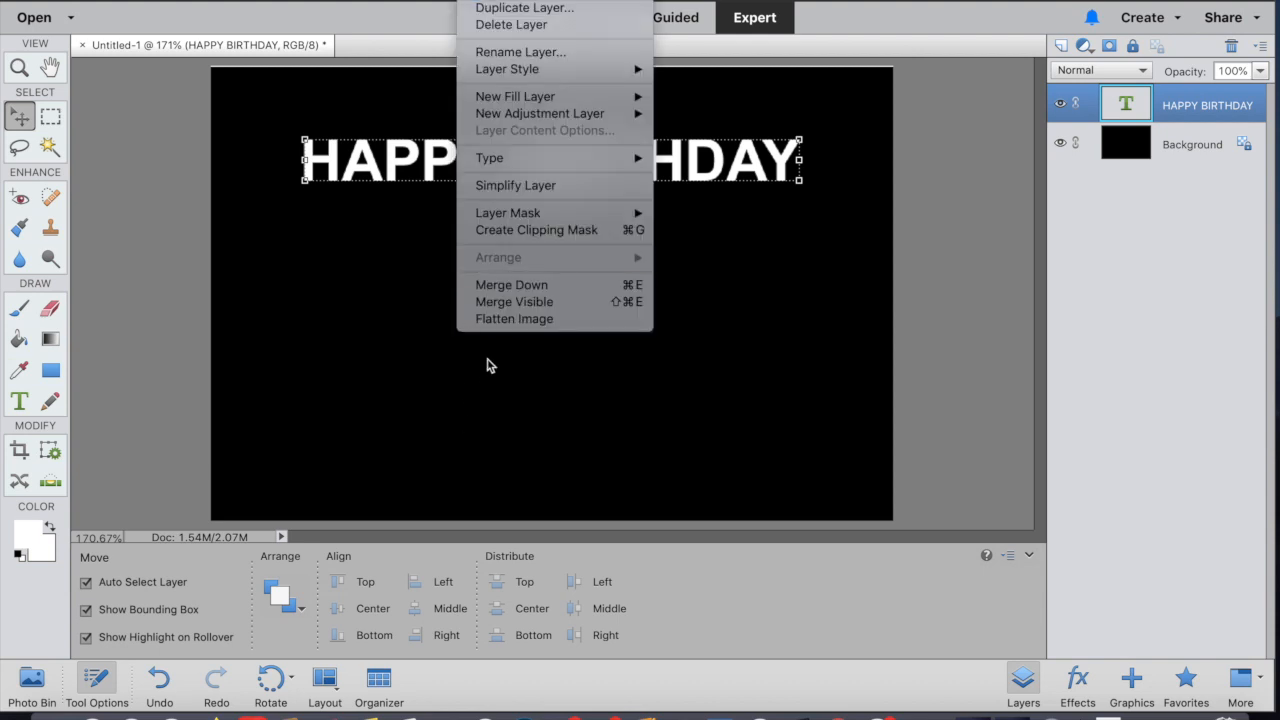
pyautogui.click(493, 302)
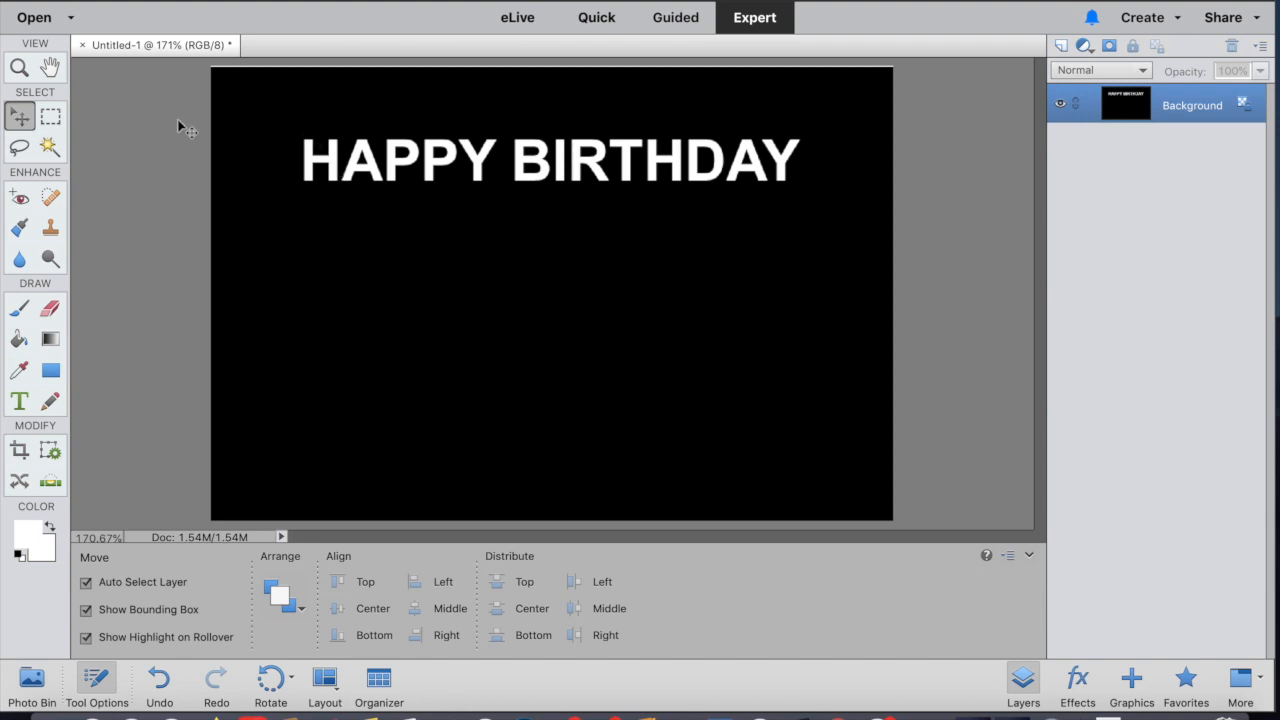
pyautogui.click(52, 118)
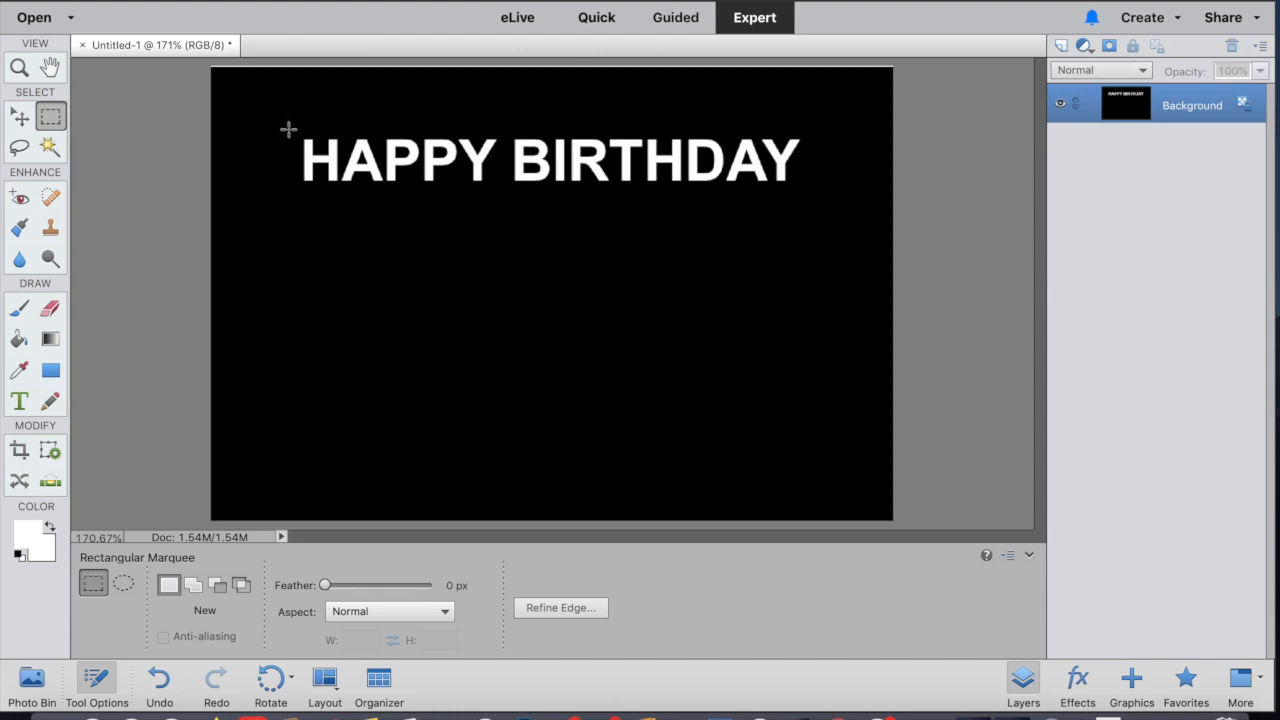
pyautogui.moveTo(289, 128); pyautogui.dragTo(812, 202)
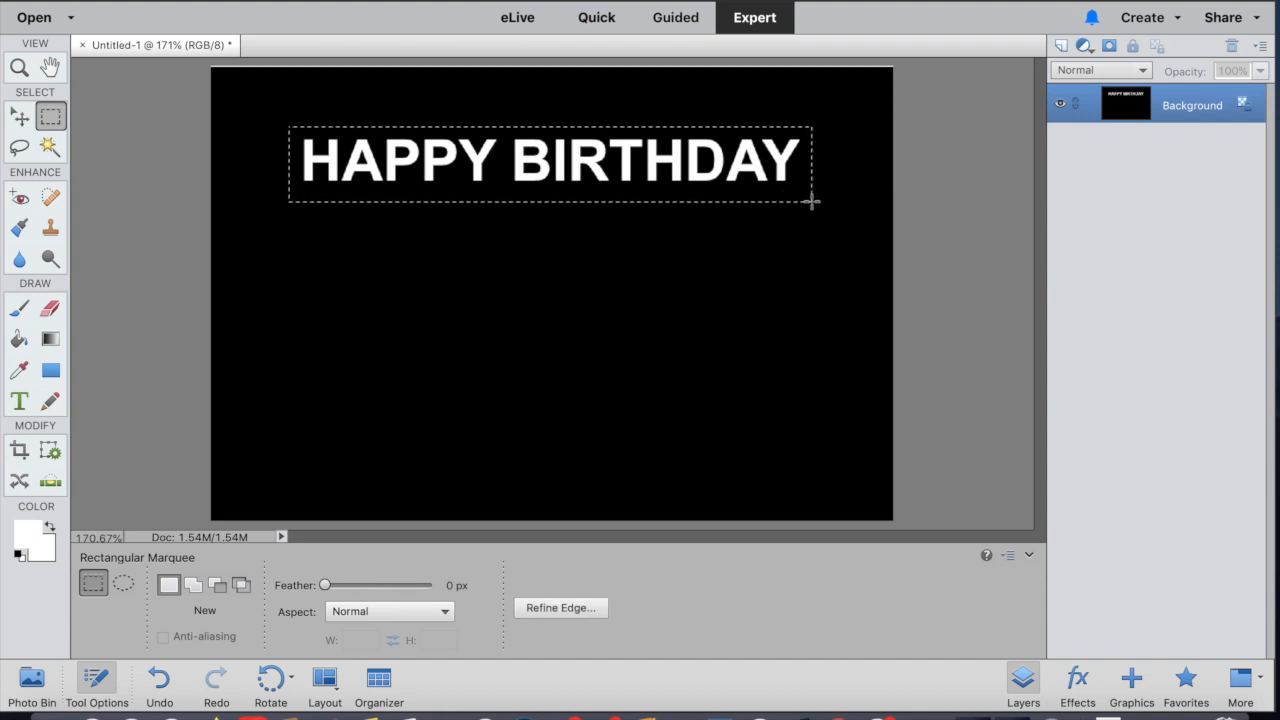
pyautogui.hotkey('ctrl', 'j')
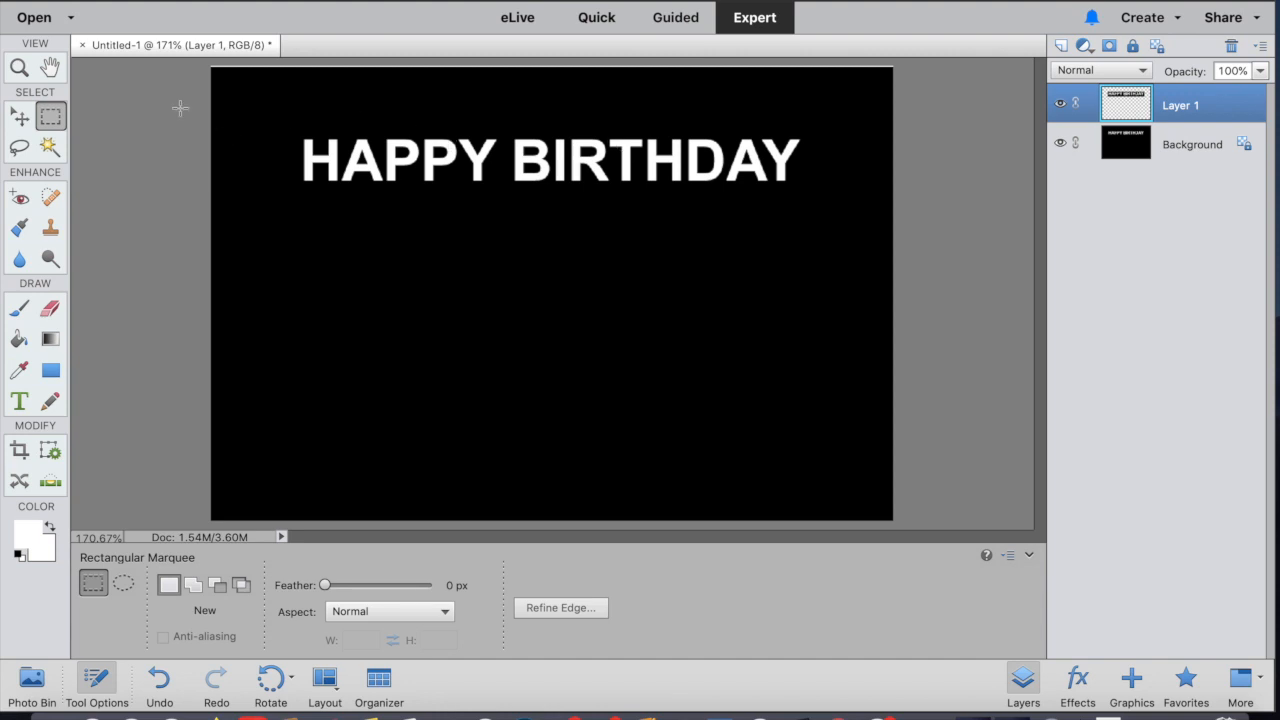
# - Enlarge the copied text to about 121% width and 248% height, and merge the visible layers
pyautogui.click(22, 118)
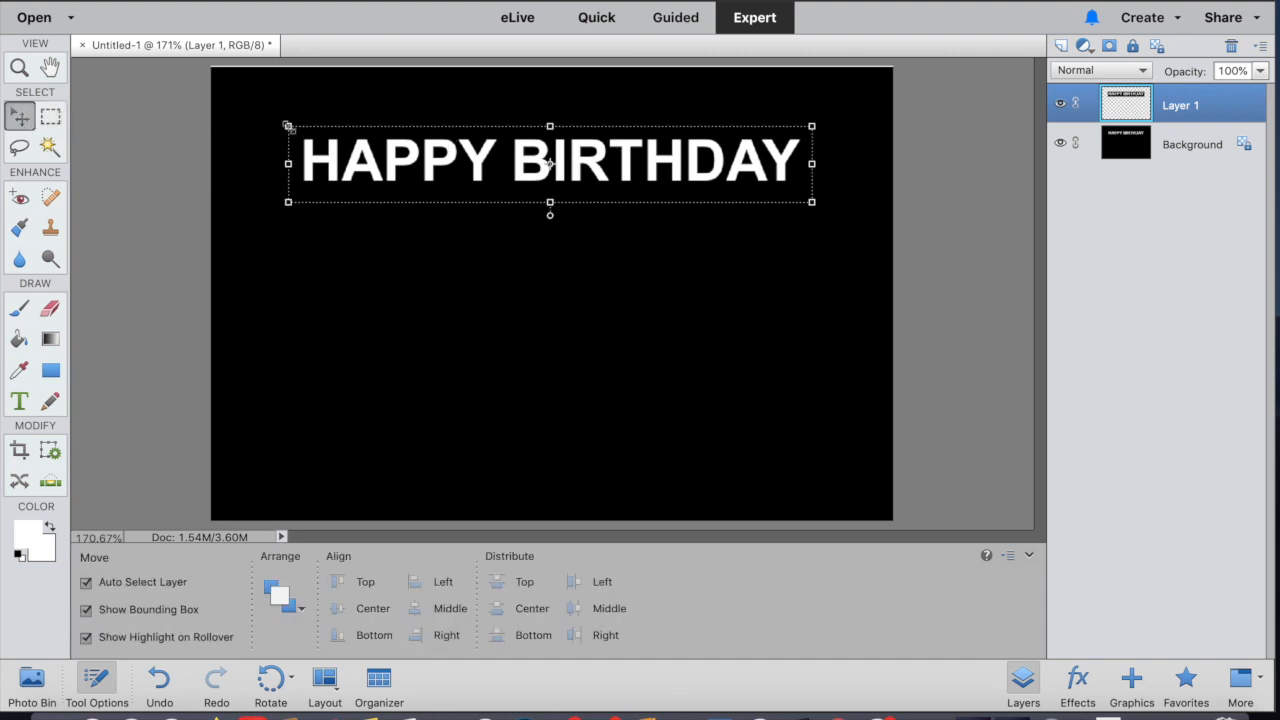
pyautogui.moveTo(288, 126); pyautogui.dragTo(237, 105)
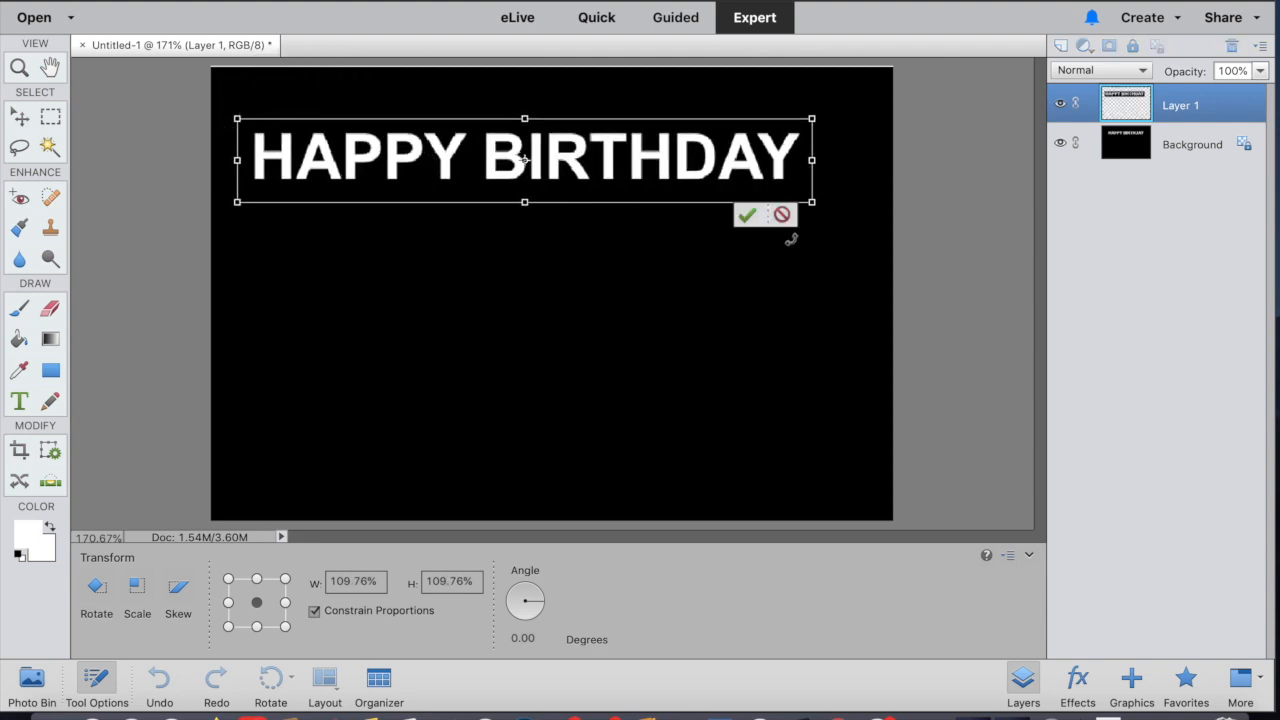
pyautogui.moveTo(811, 203); pyautogui.dragTo(869, 222)
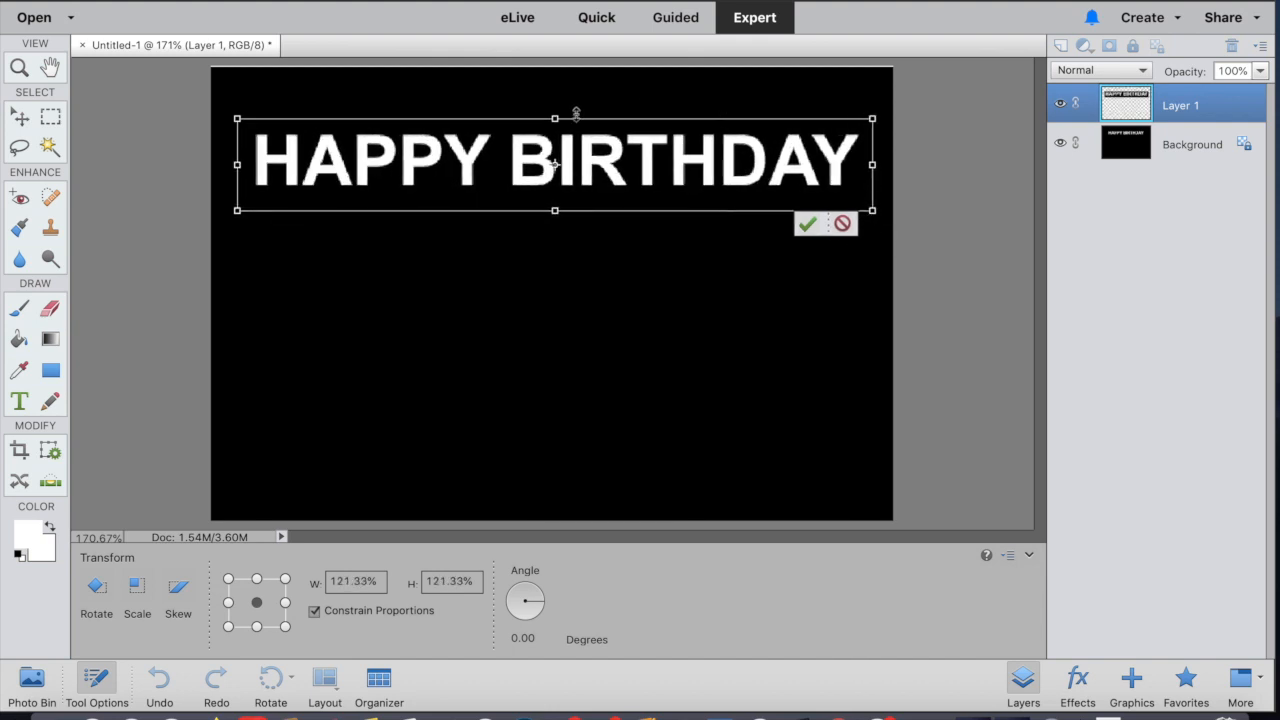
pyautogui.moveTo(555, 118); pyautogui.dragTo(555, 73)
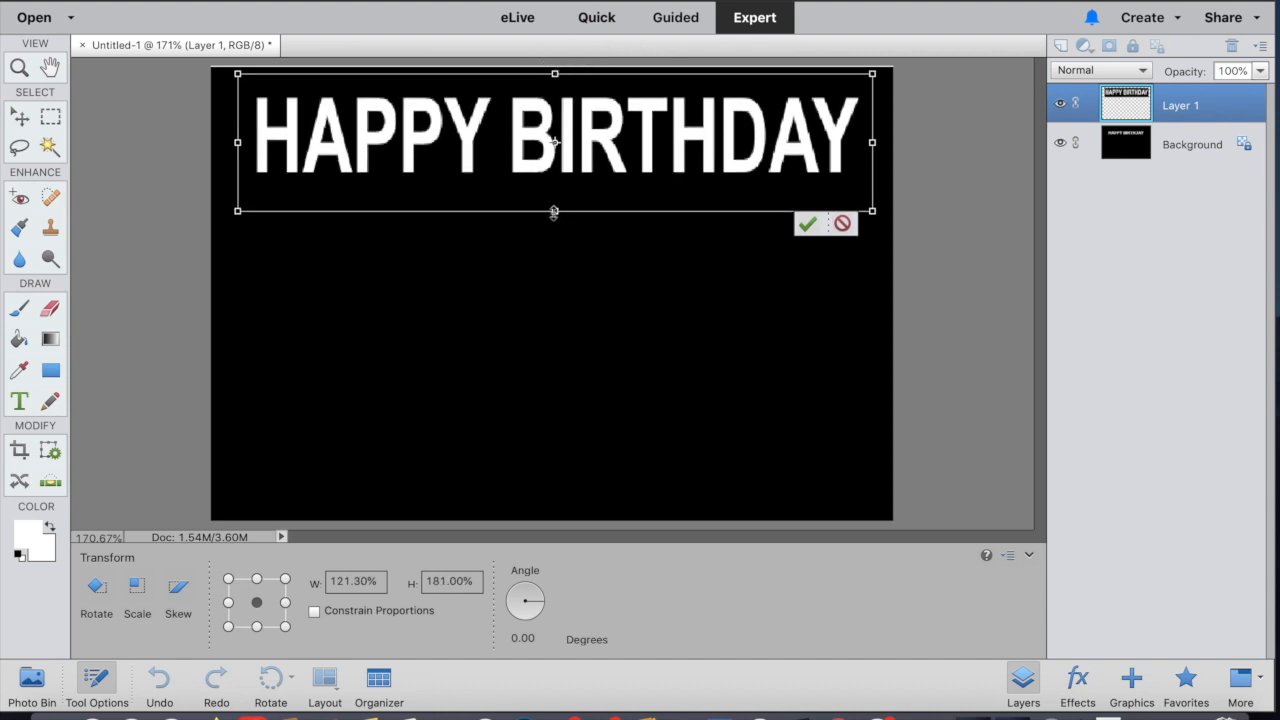
pyautogui.moveTo(555, 210); pyautogui.dragTo(553, 261)
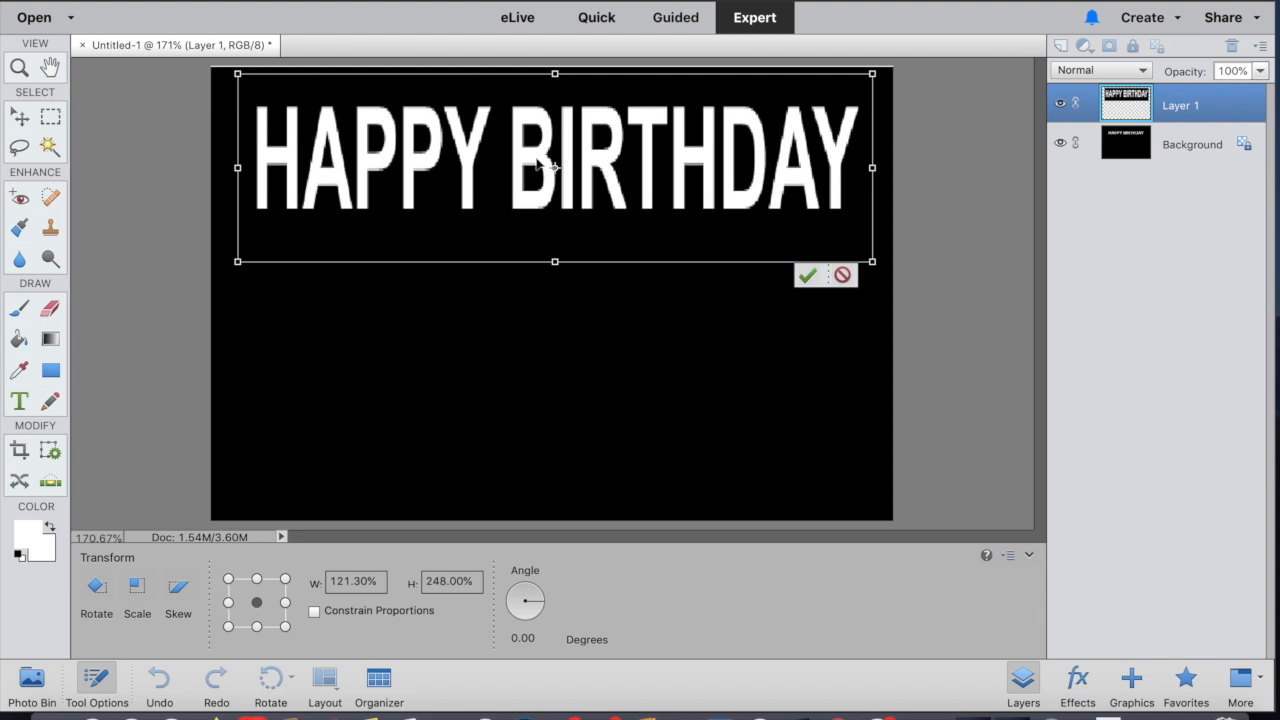
pyautogui.press('Return')
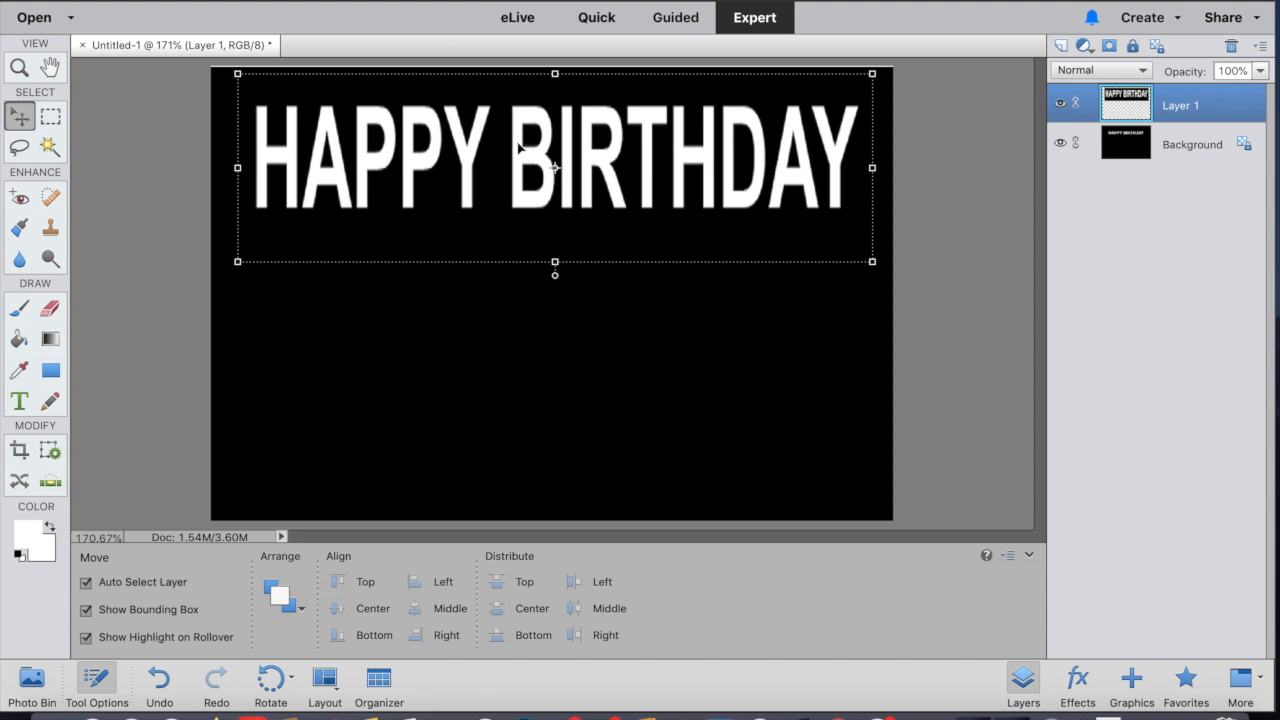
pyautogui.click(476, 1)
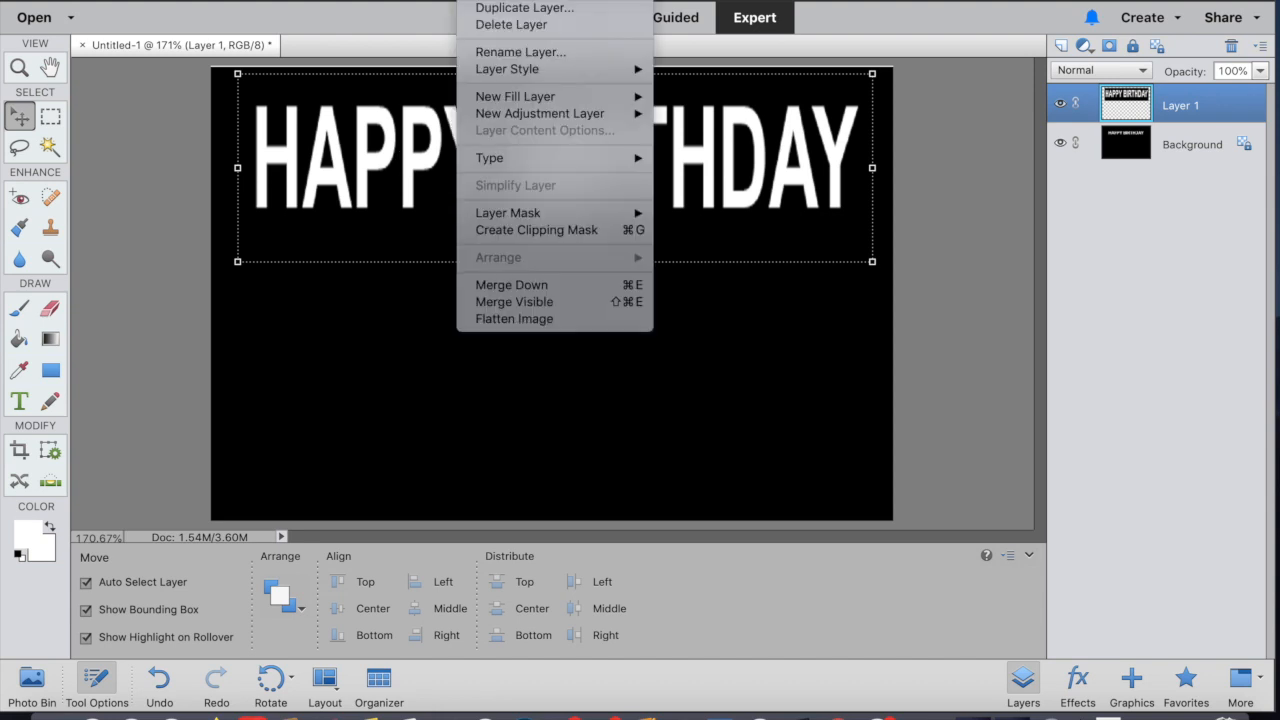
pyautogui.click(476, 304)
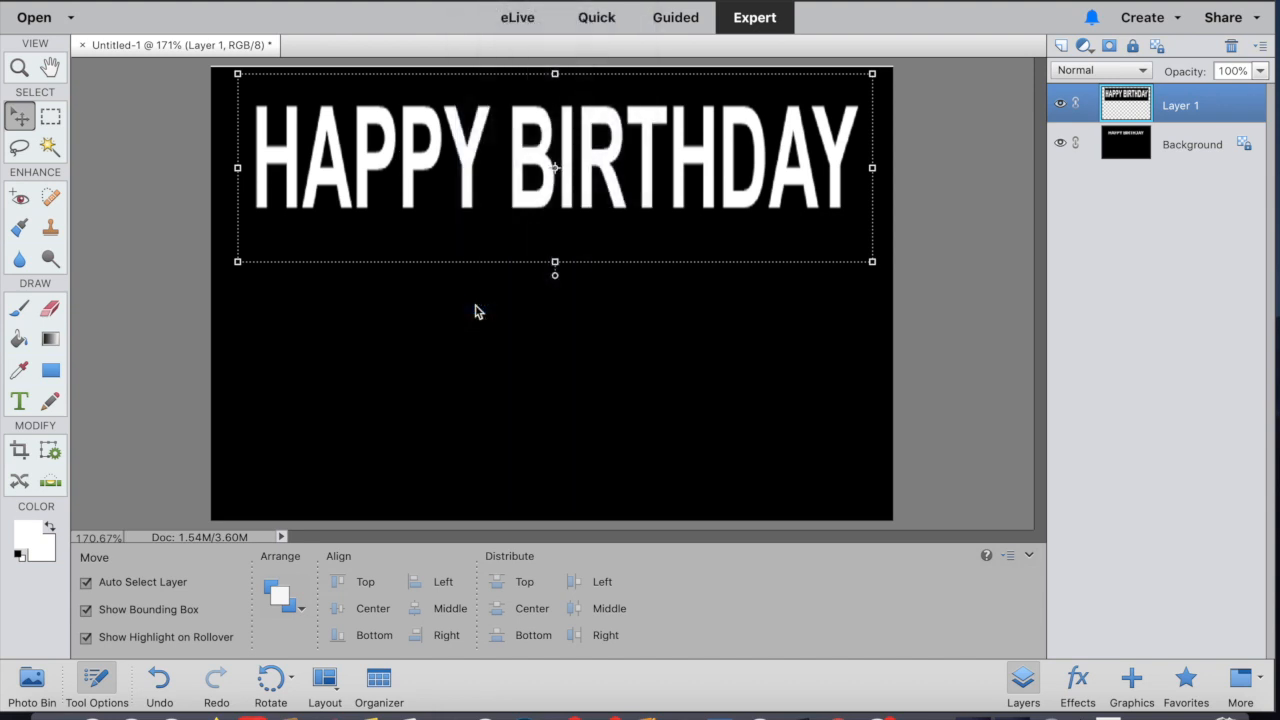
# - Duplicate the enlarged HAPPY BIRTHDAY text into the lower part of the canvas and merge the visible layers
pyautogui.click(50, 117)
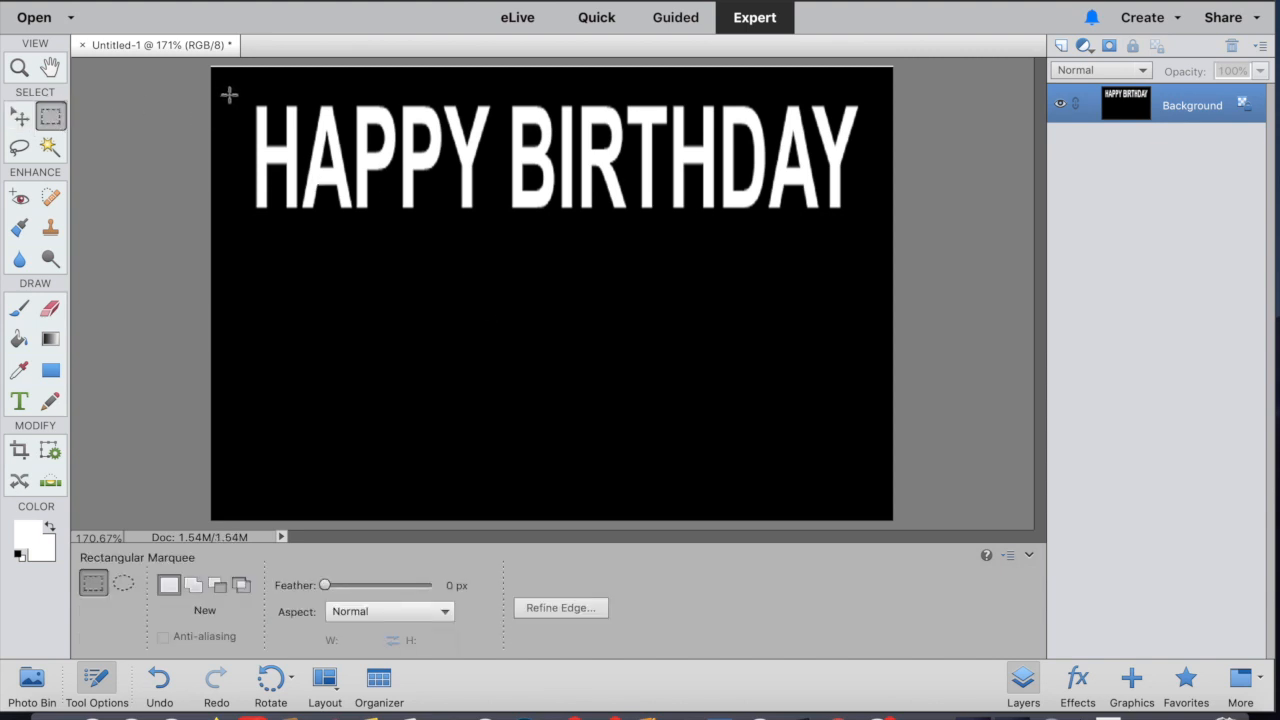
pyautogui.moveTo(232, 85); pyautogui.dragTo(873, 237)
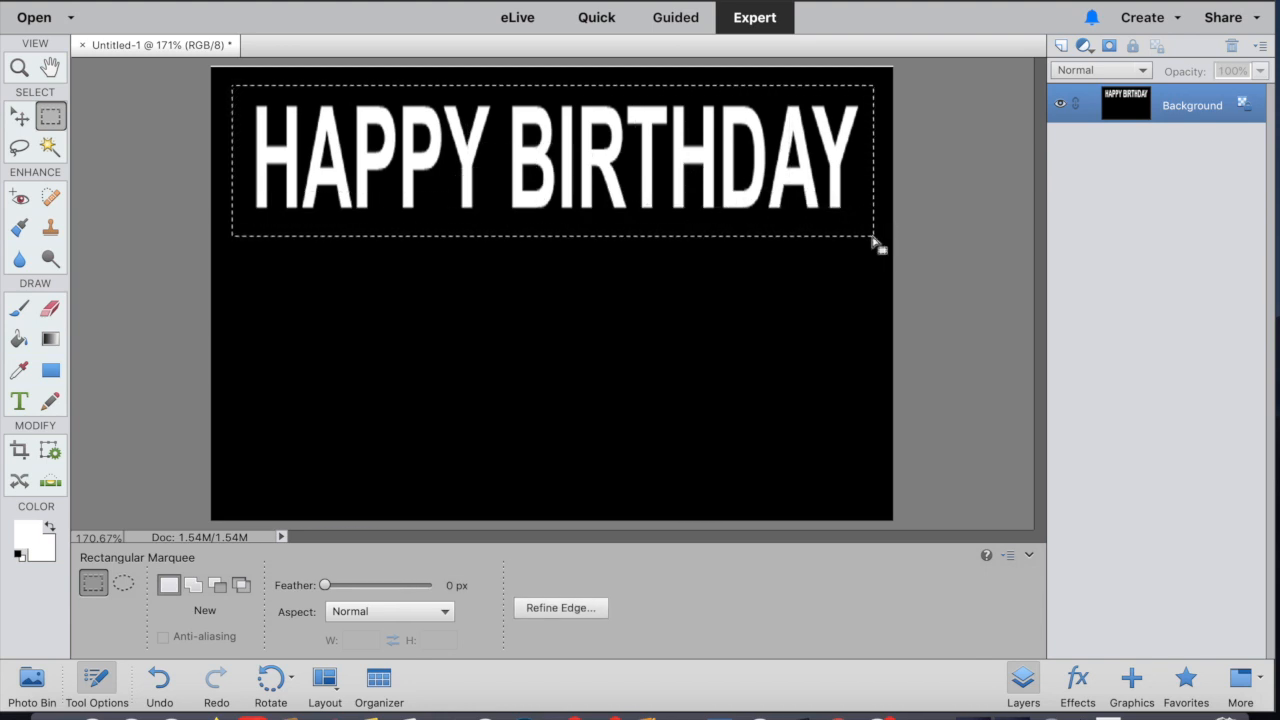
pyautogui.hotkey('ctrl', 'j')
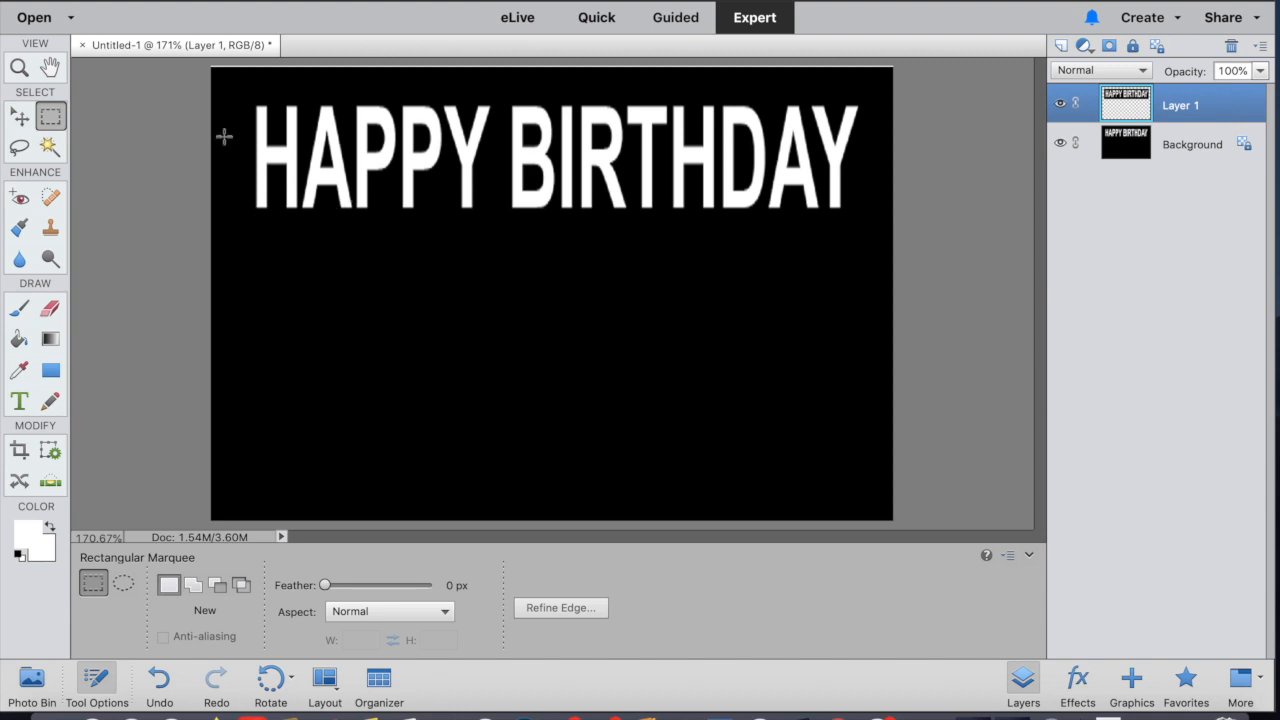
pyautogui.click(20, 118)
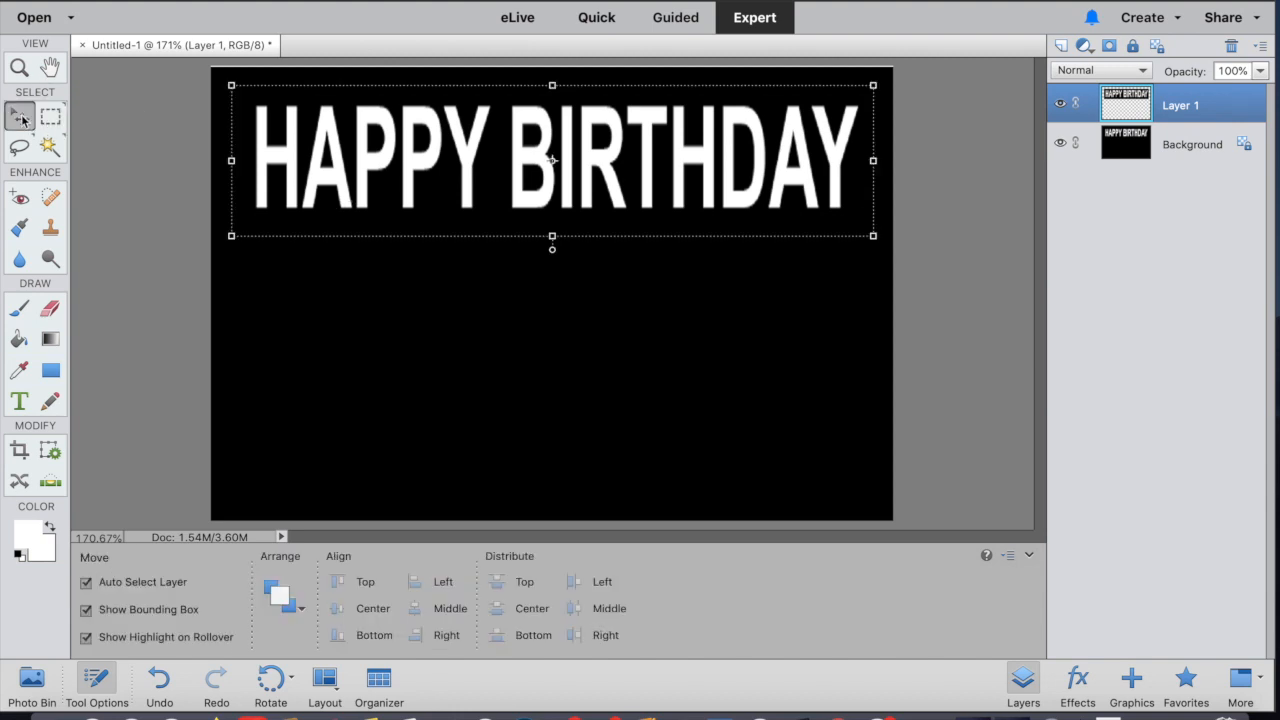
pyautogui.moveTo(552, 160); pyautogui.dragTo(548, 418)
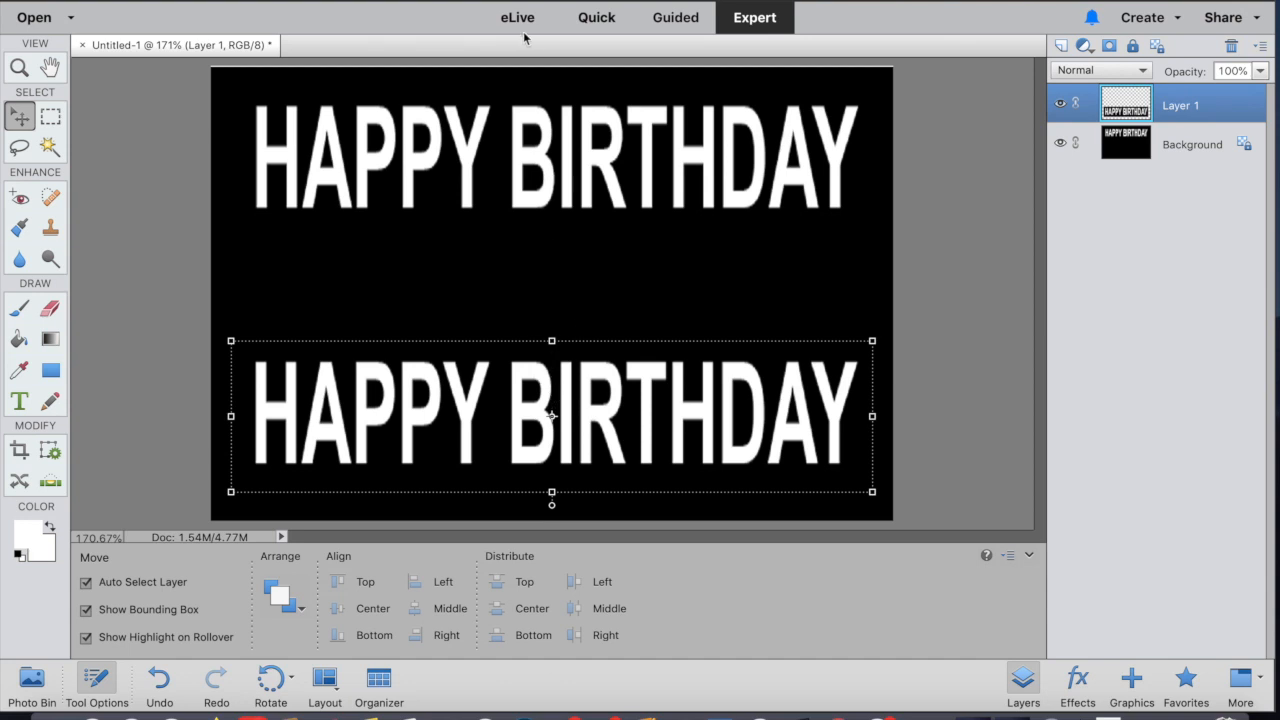
pyautogui.click(480, 1)
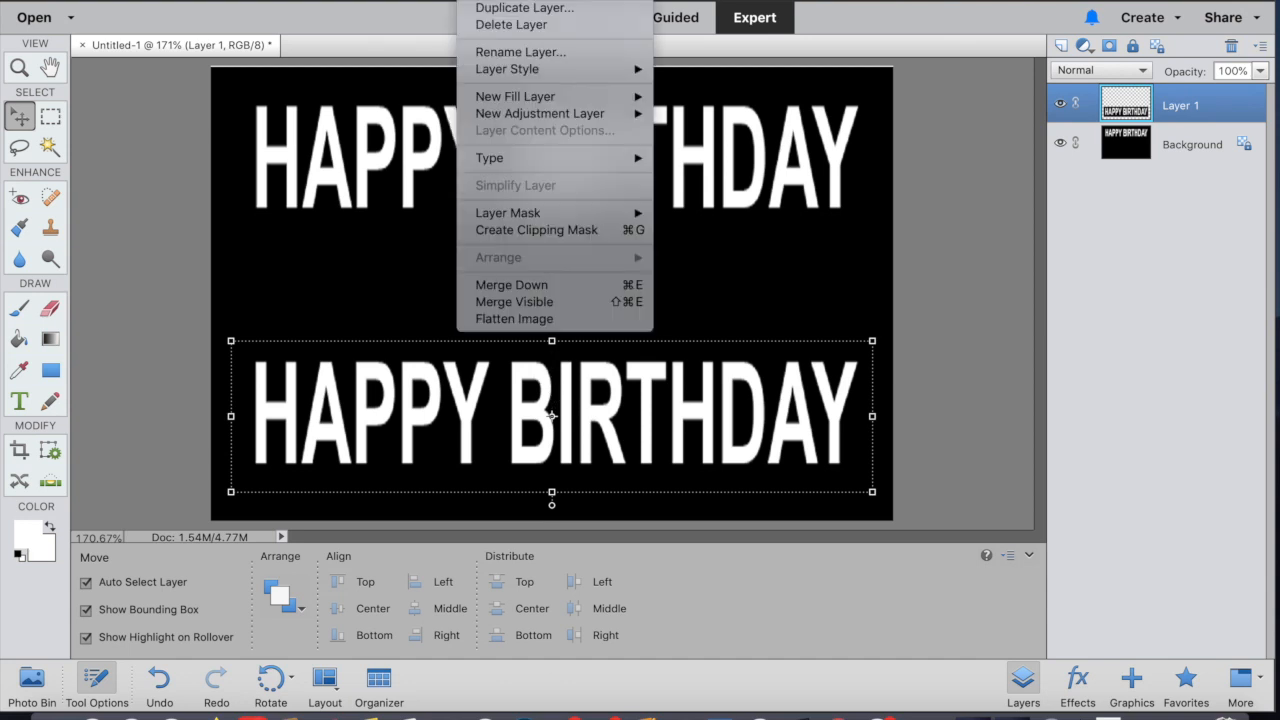
pyautogui.click(486, 303)
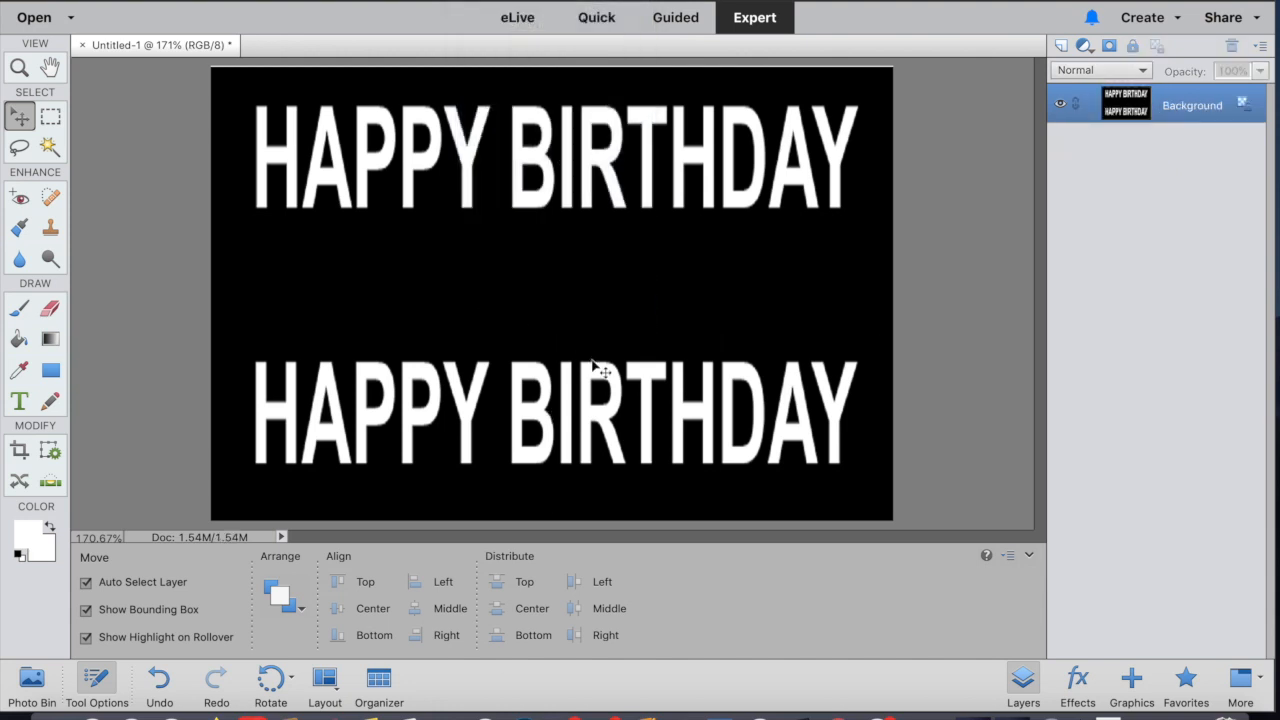
# - Fill a rectangular marquee band over the upper half of the lower HAPPY BIRTHDAY text with pink #f12c76, and clear the selection
pyautogui.hotkey('ctrl', '=')
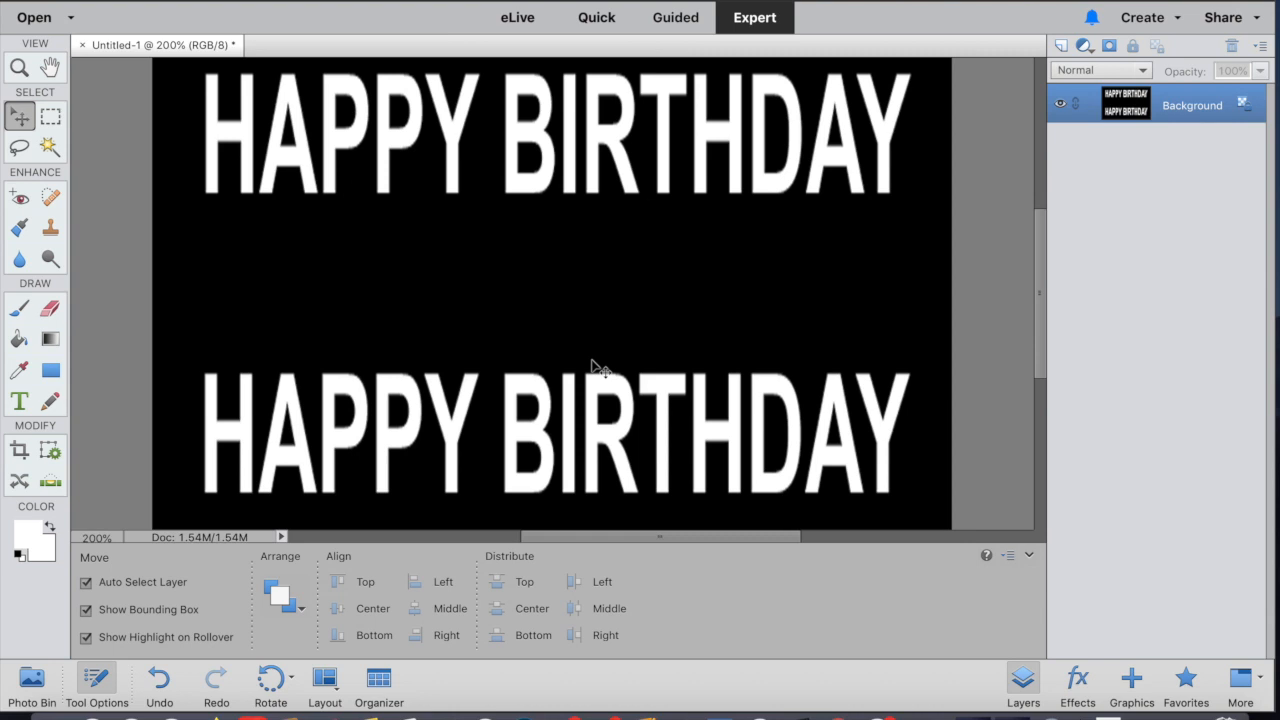
pyautogui.hotkey('ctrl', '=')
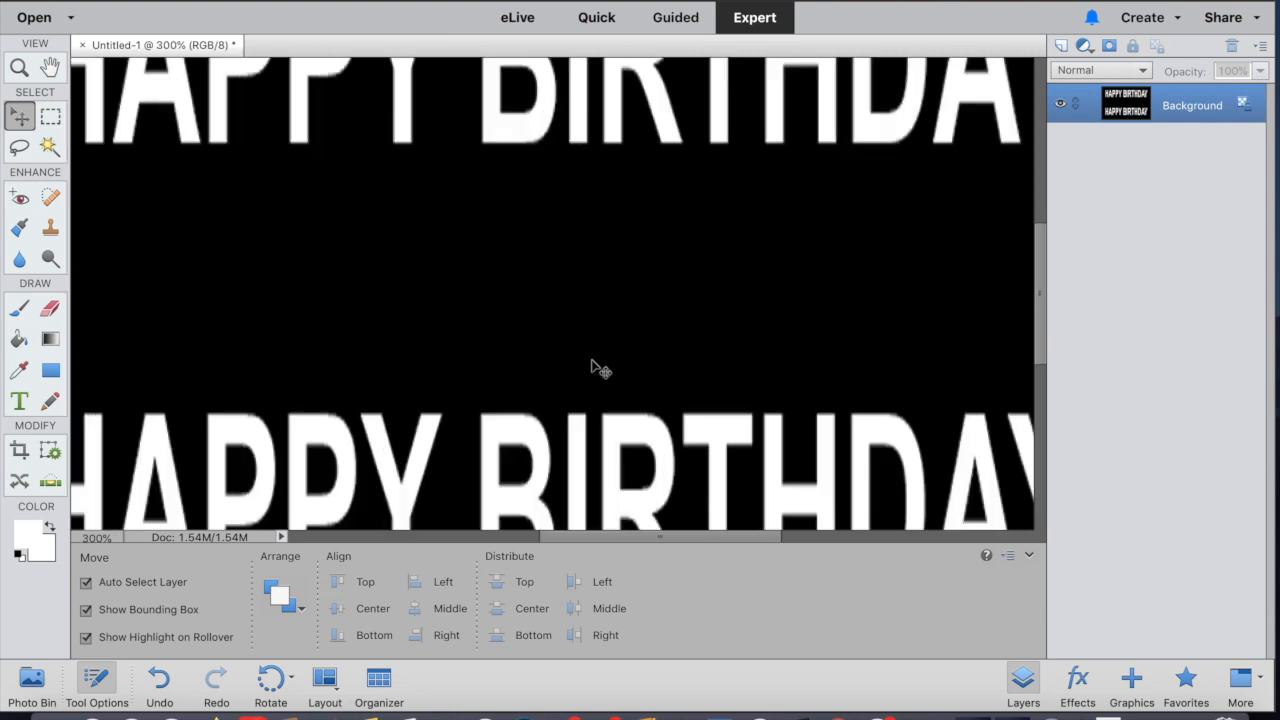
pyautogui.hotkey('ctrl', '-')
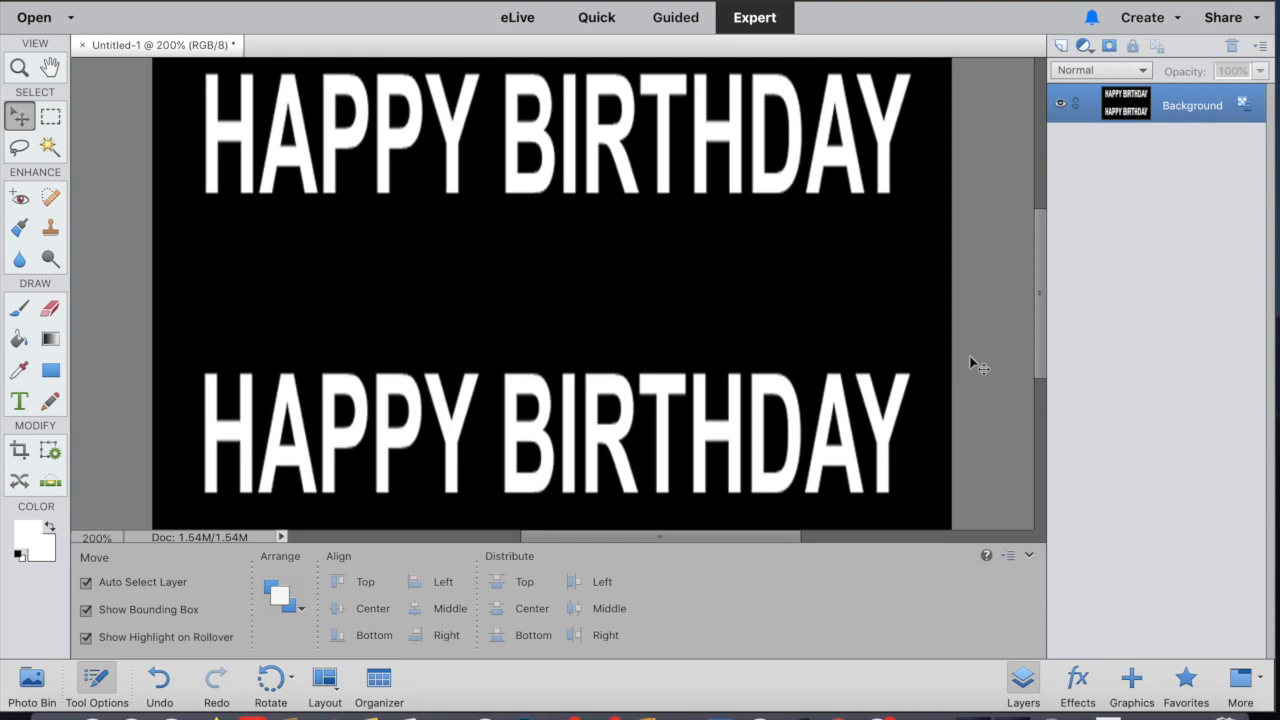
pyautogui.moveTo(1040, 298); pyautogui.dragTo(1040, 335)
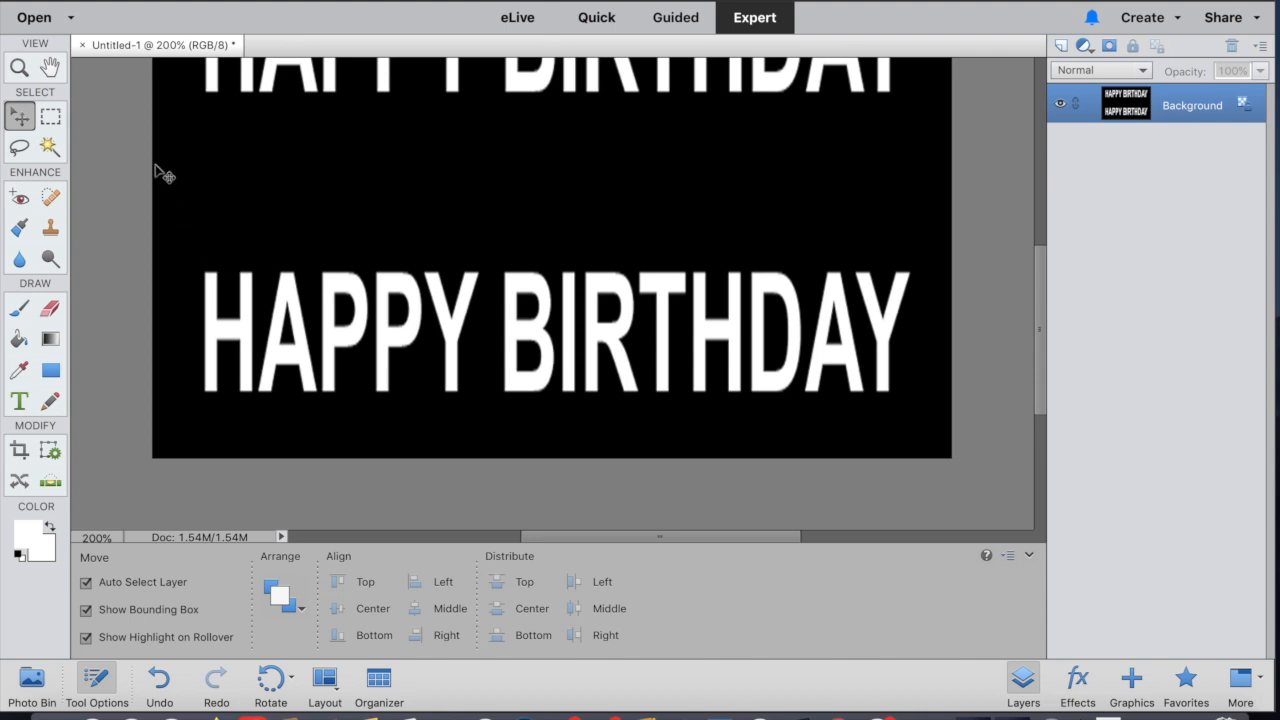
pyautogui.click(52, 119)
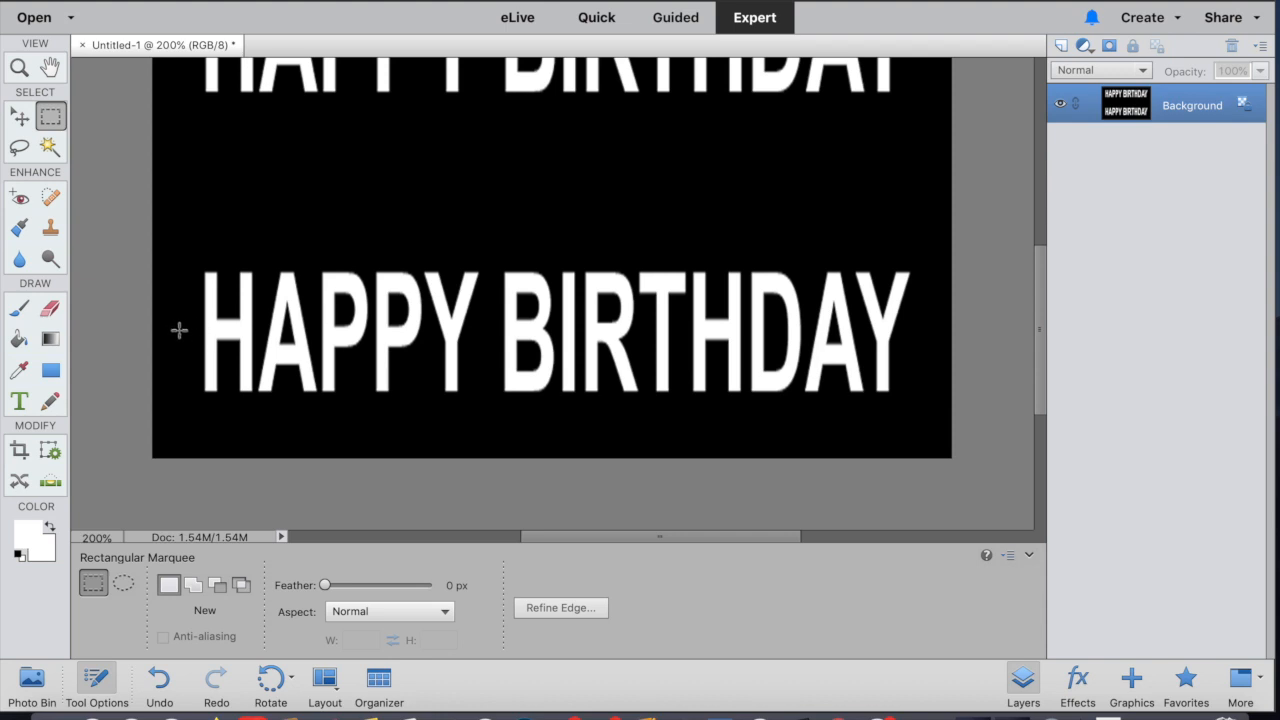
pyautogui.moveTo(179, 330); pyautogui.dragTo(937, 243)
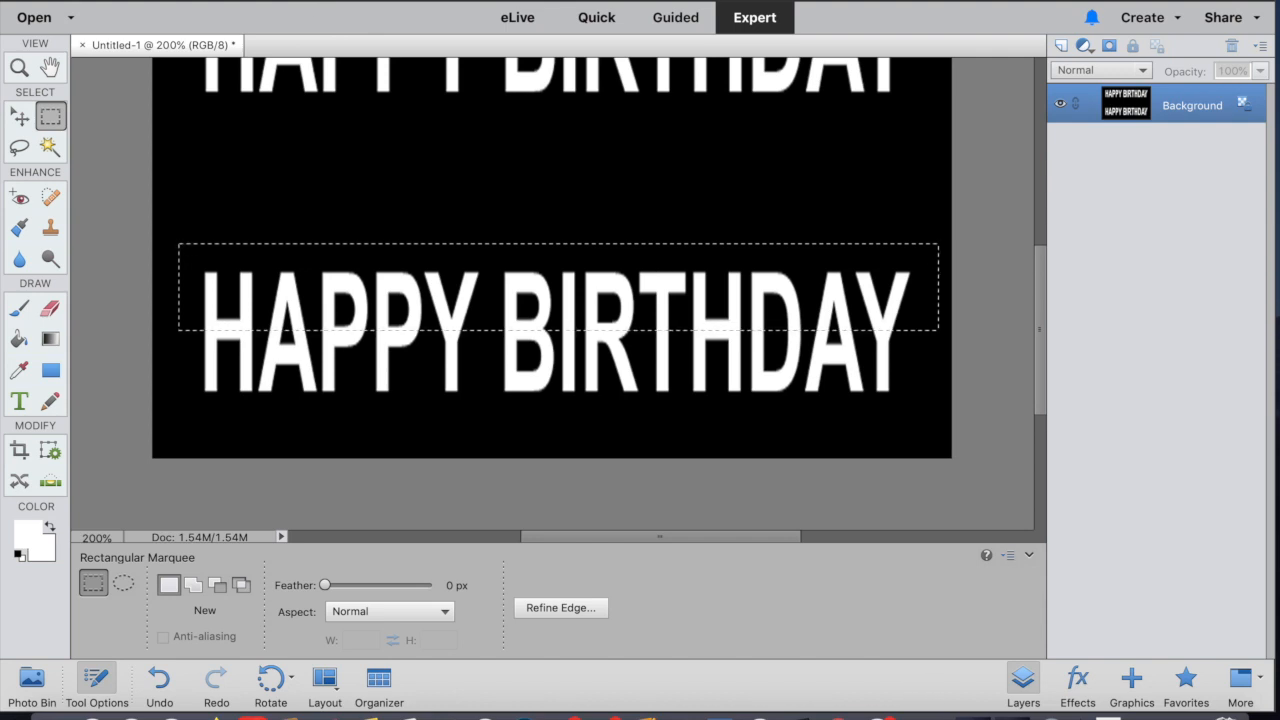
pyautogui.click(320, 1)
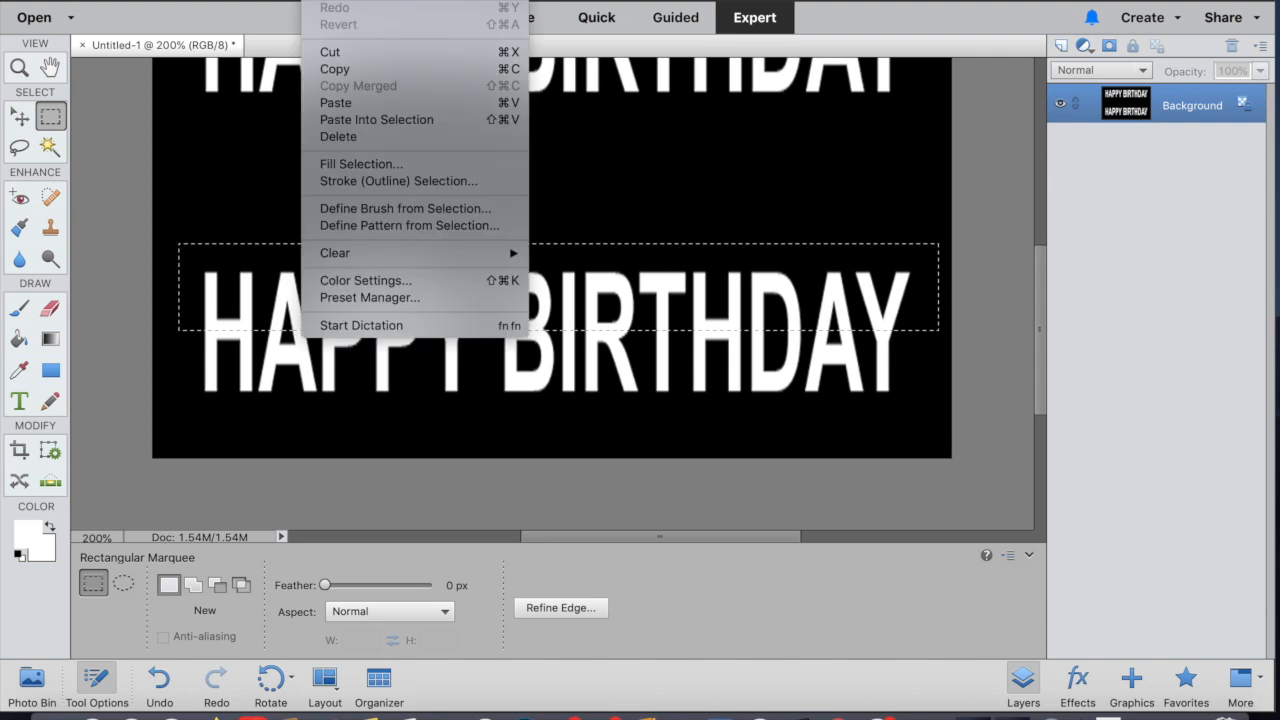
pyautogui.click(333, 168)
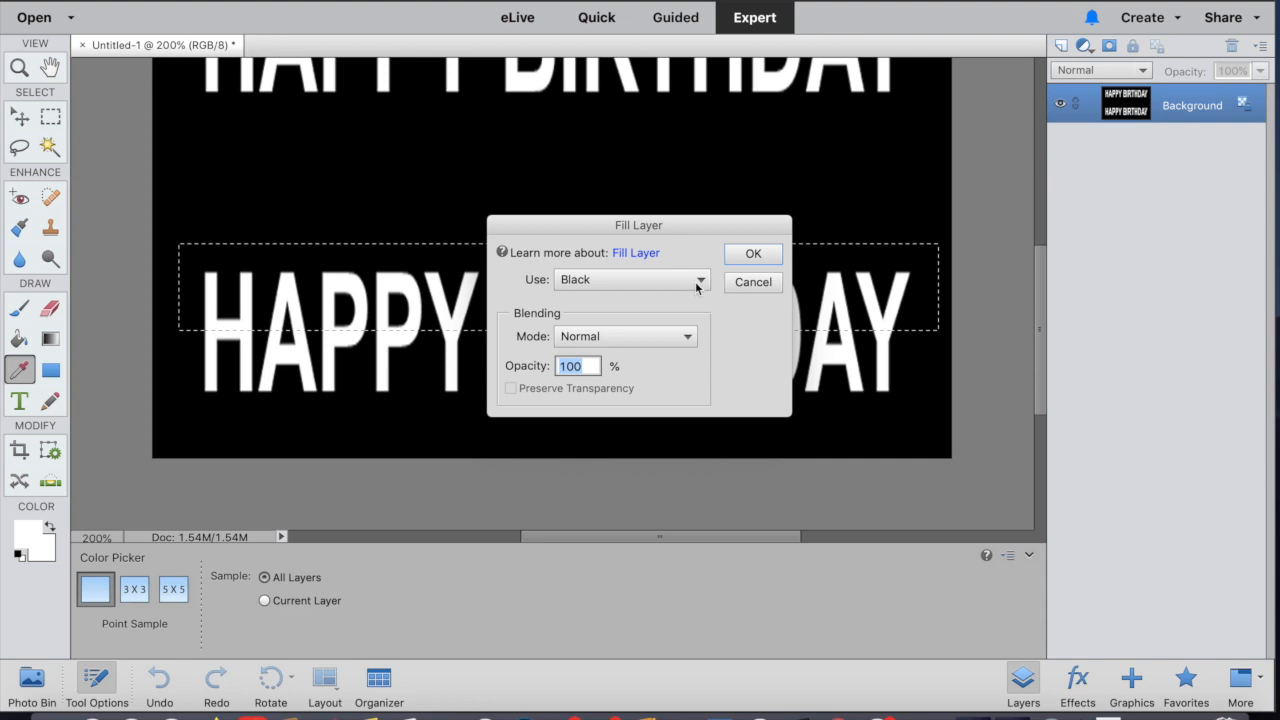
pyautogui.click(700, 280)
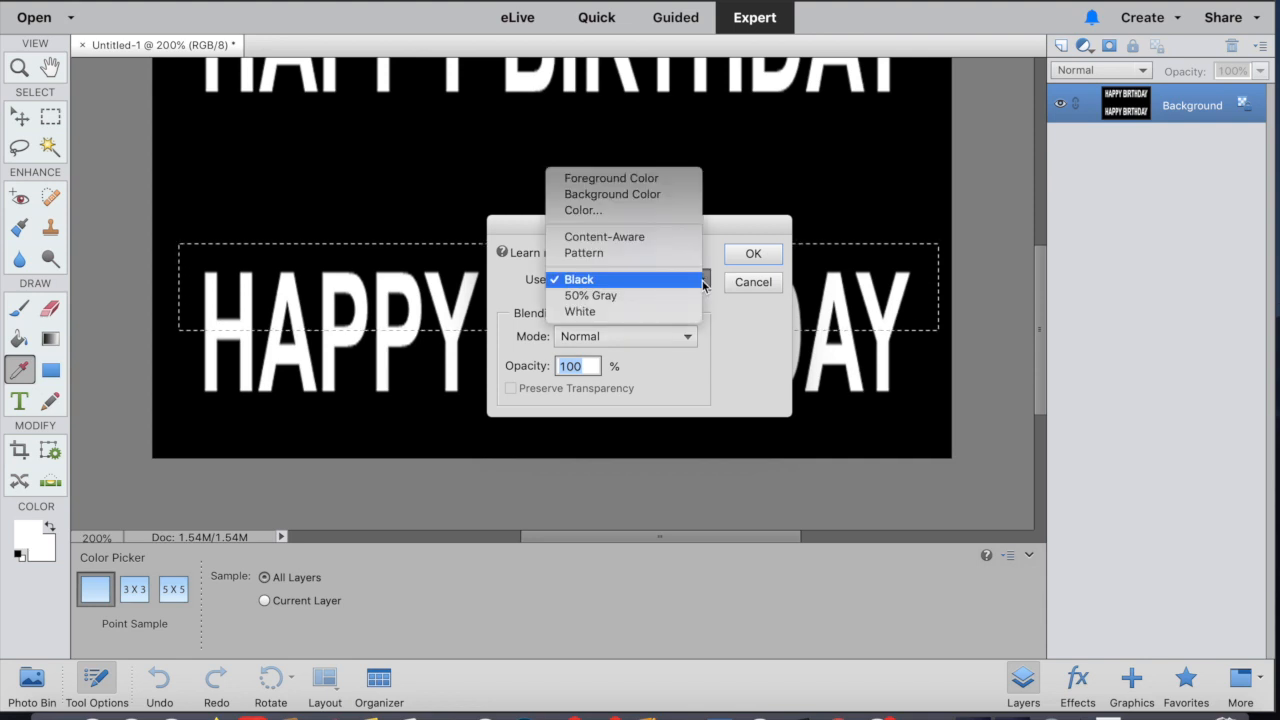
pyautogui.click(641, 212)
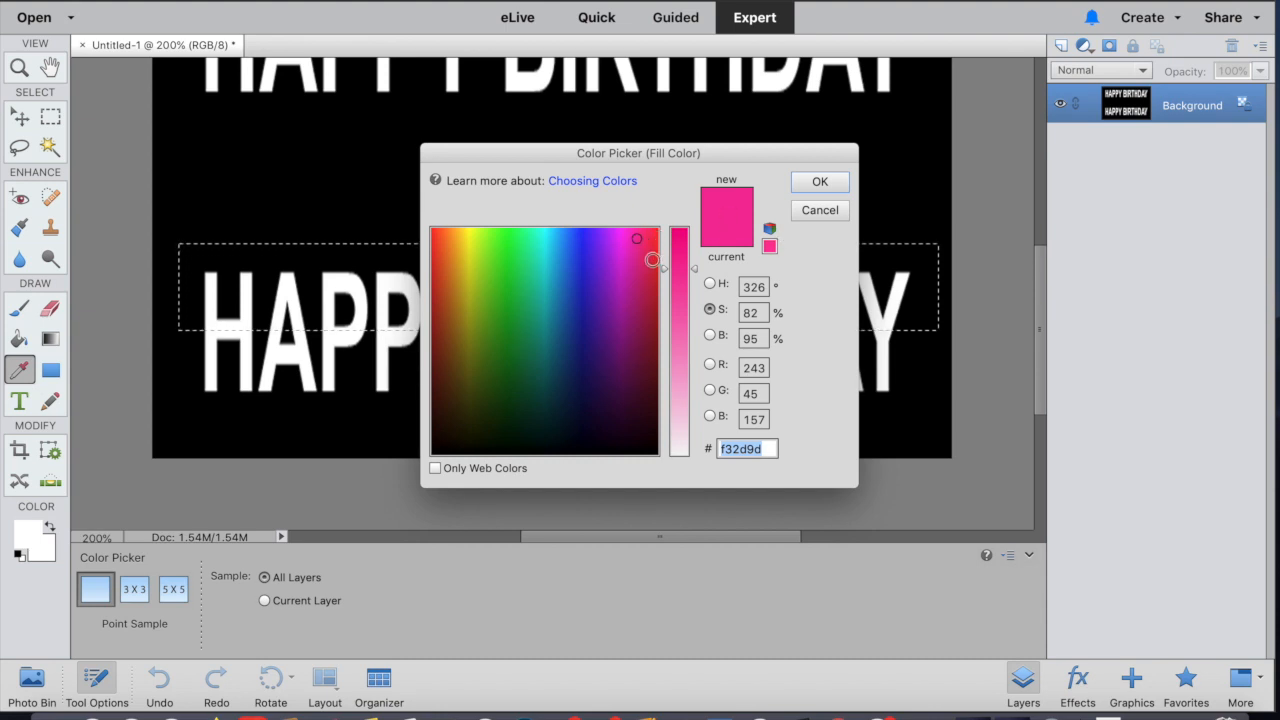
pyautogui.click(637, 239)
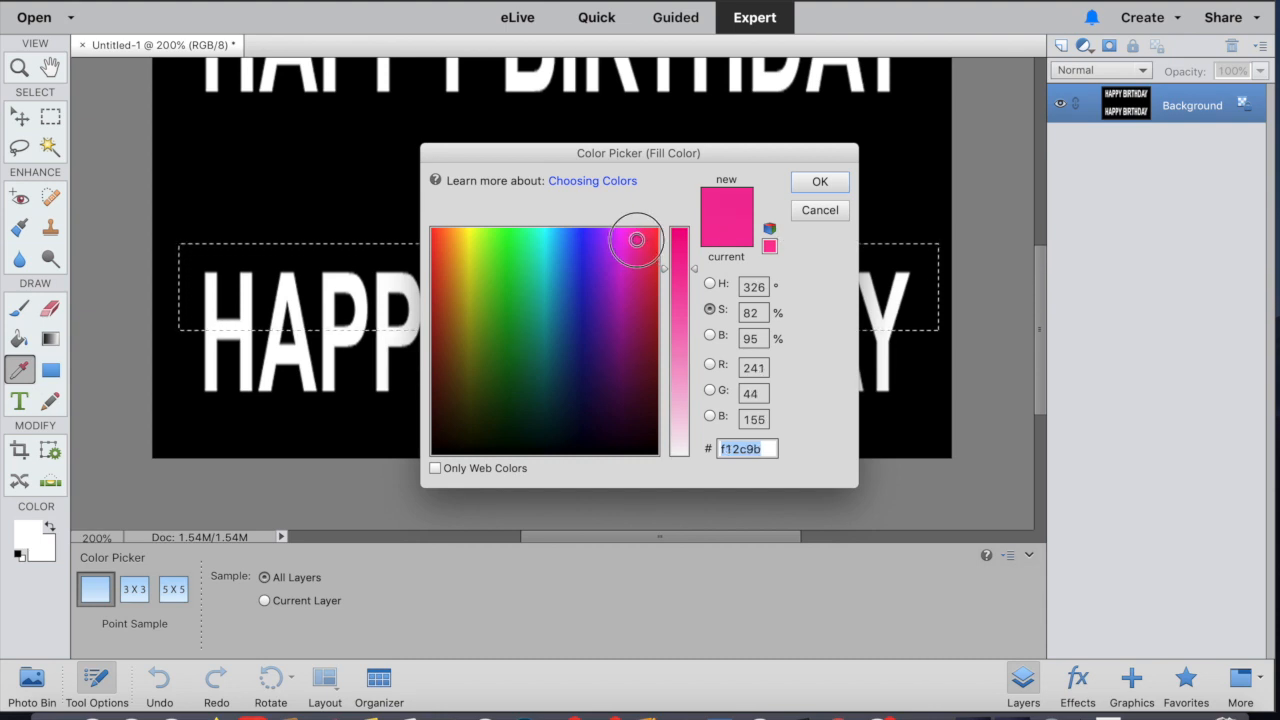
pyautogui.moveTo(637, 239); pyautogui.dragTo(643, 240)
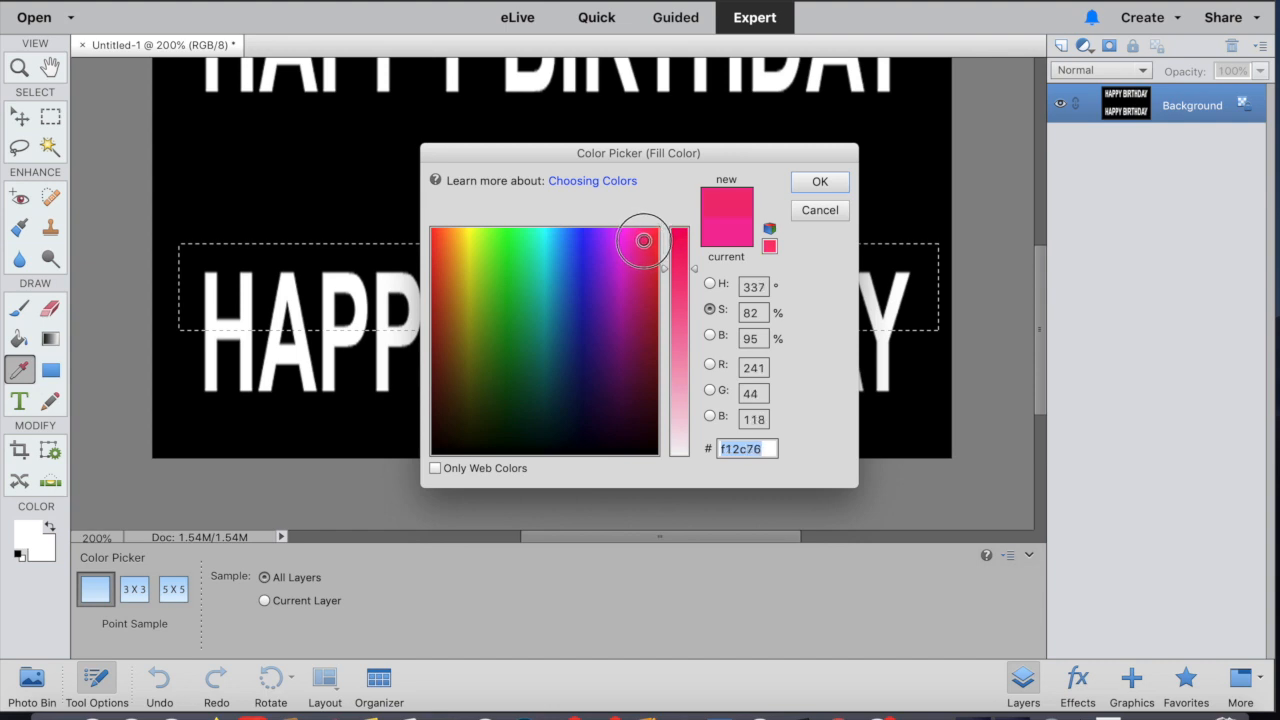
pyautogui.click(819, 184)
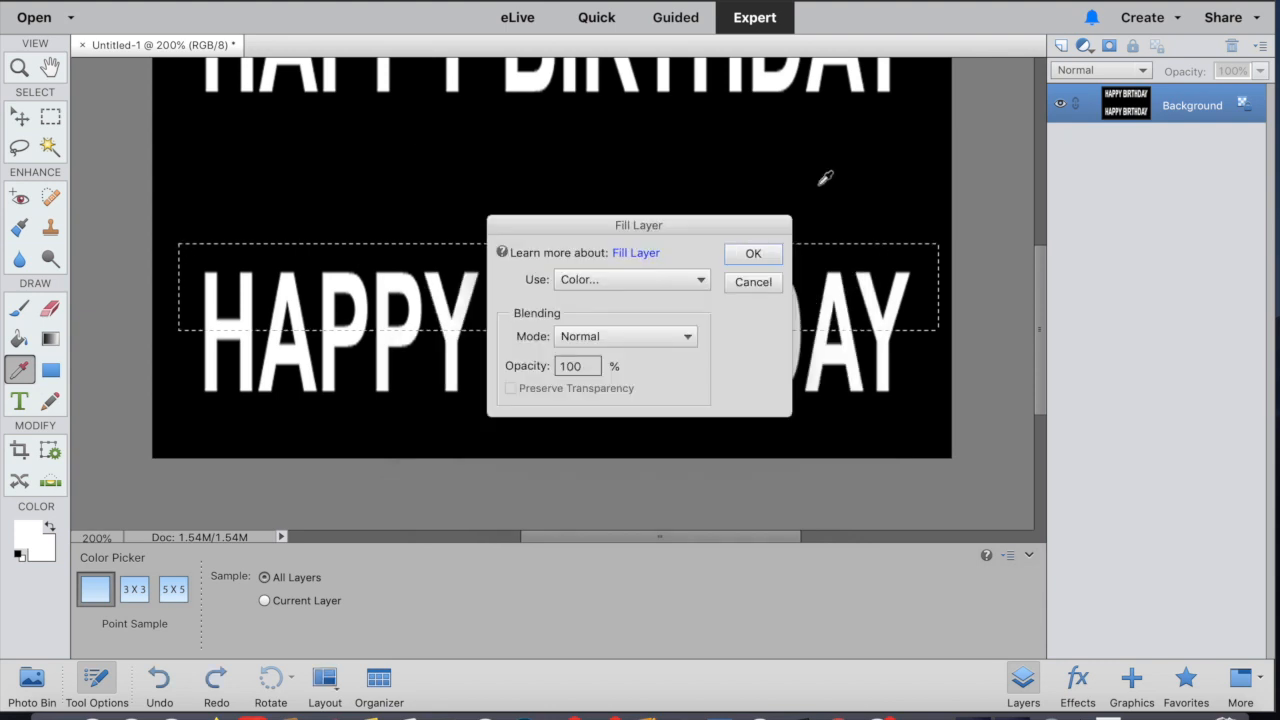
pyautogui.click(752, 254)
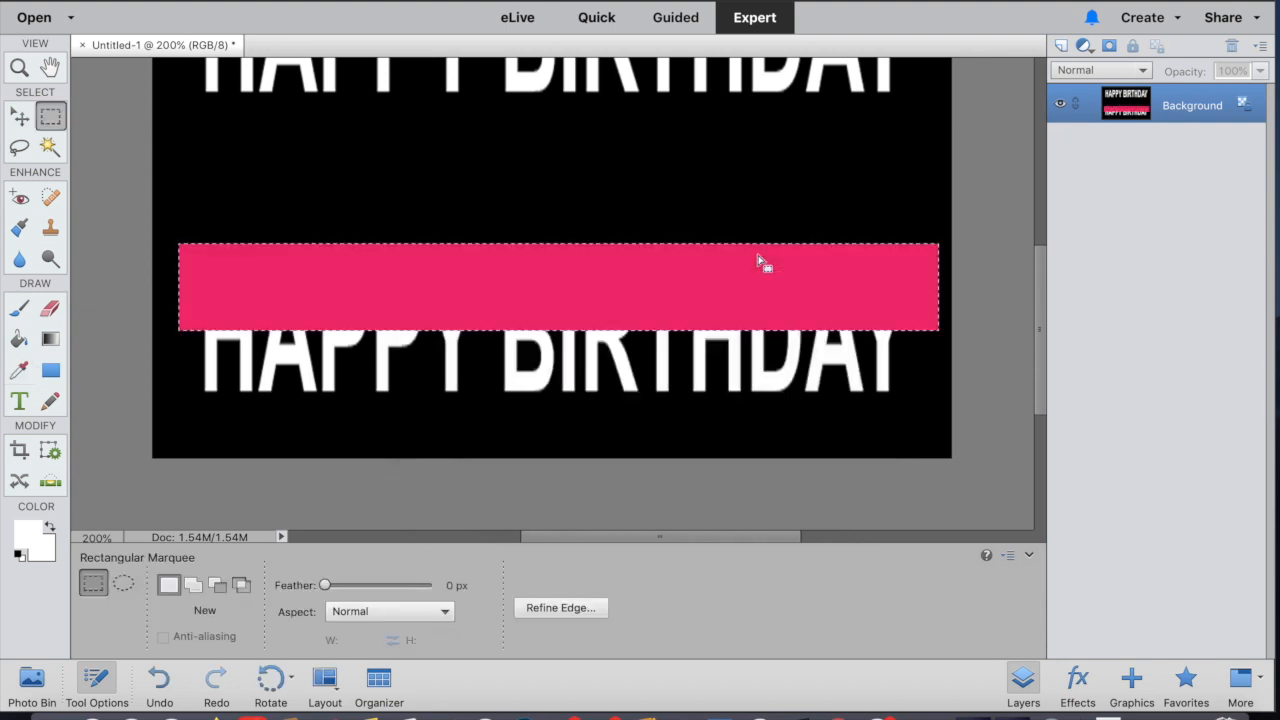
pyautogui.click(715, 292)
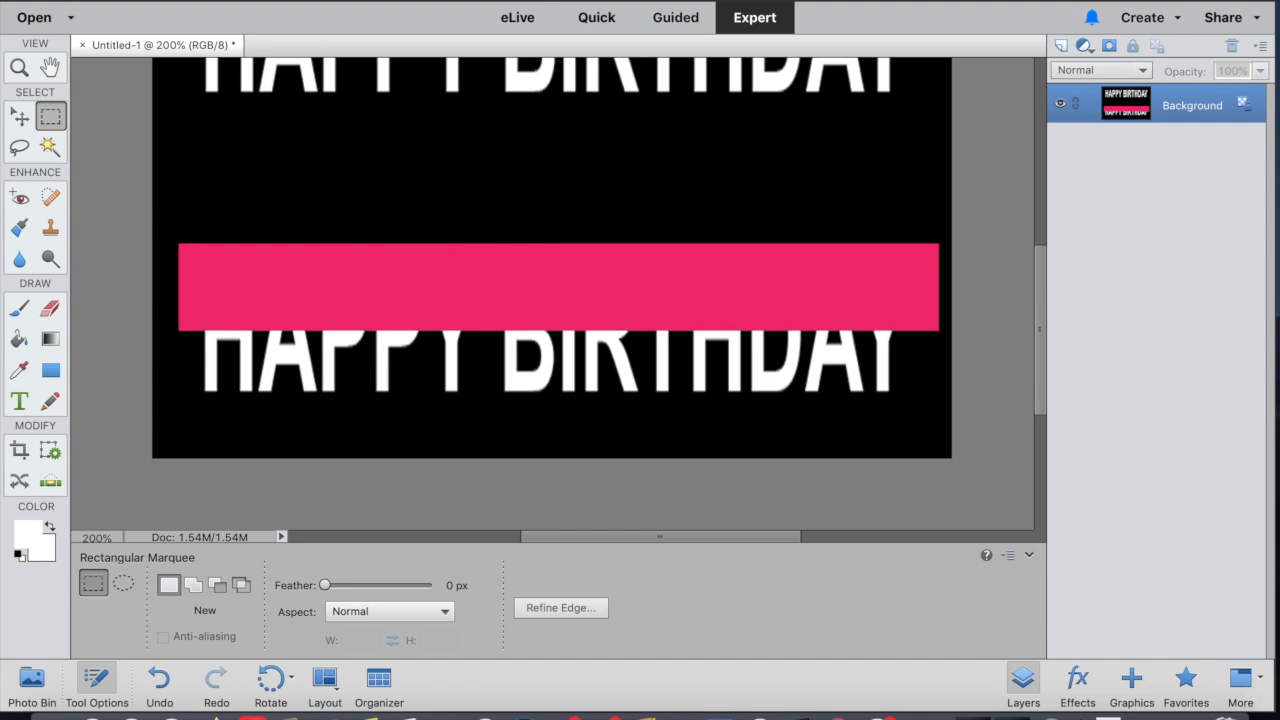
pyautogui.click(280, 0)
pyautogui.moveTo(317, 0)
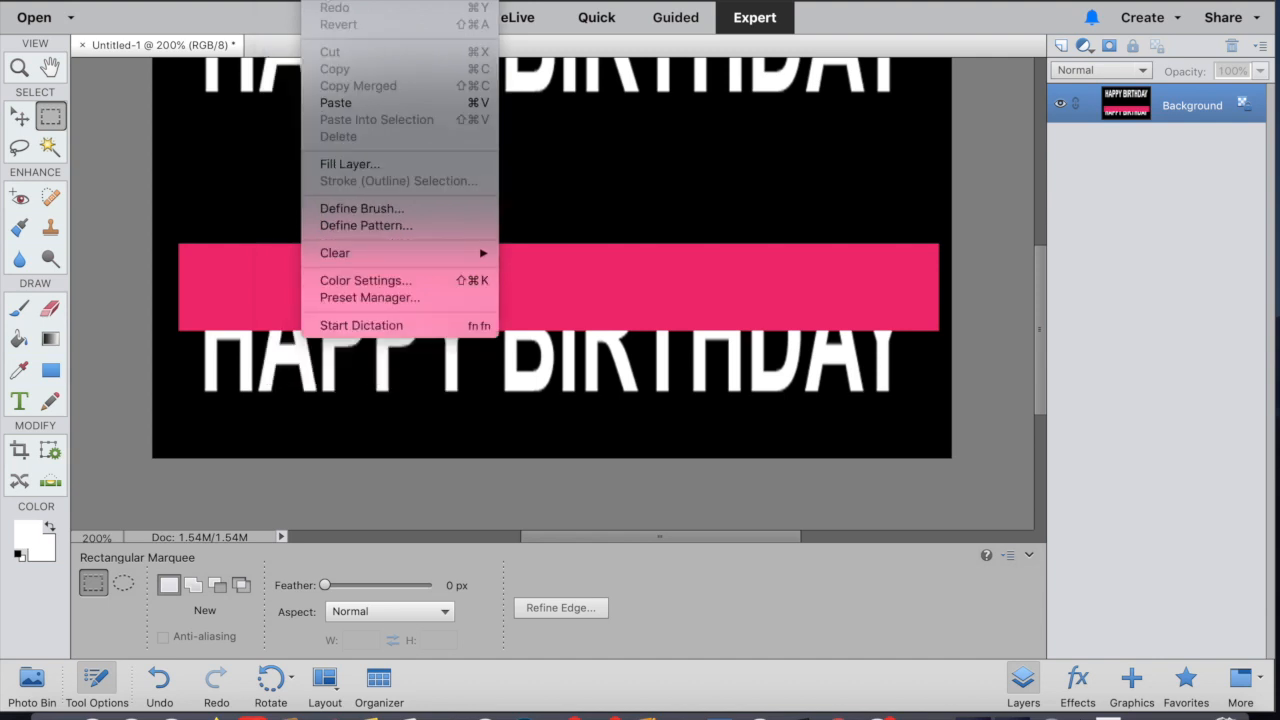
pyautogui.click(173, 271)
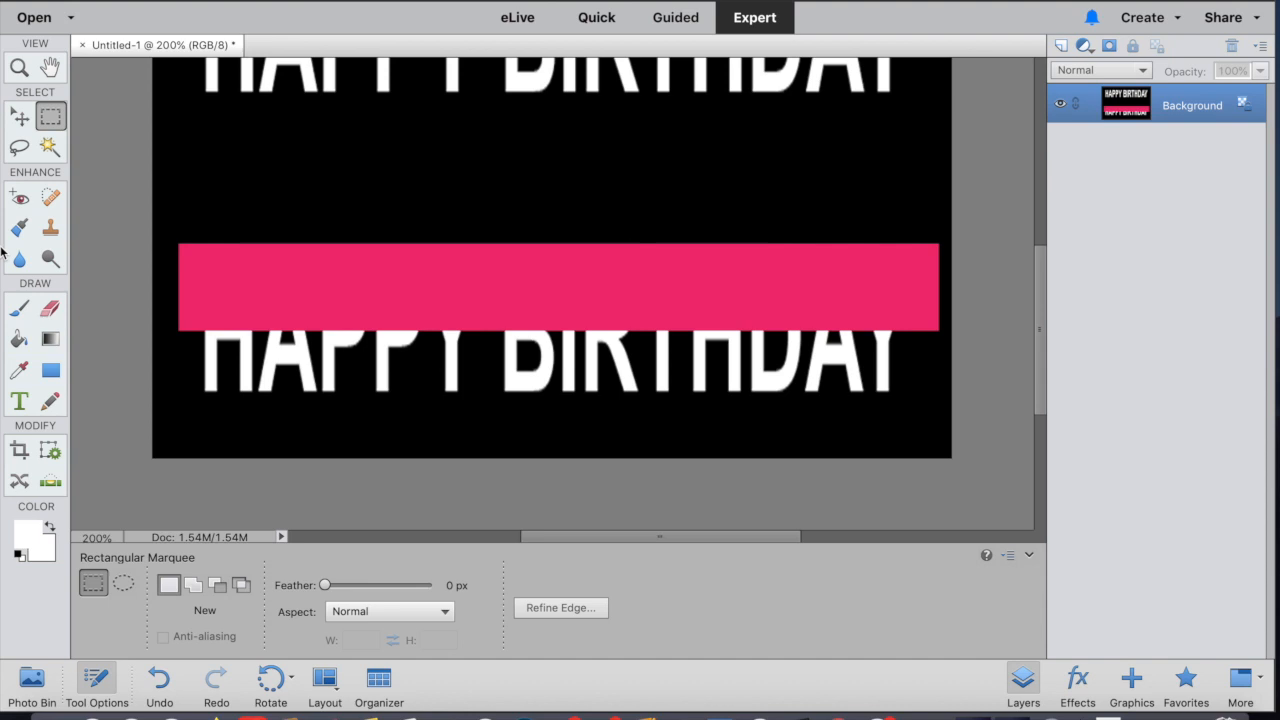
# - Select the pink band with the Magic Wand, copy it to a new layer and place the copy directly below the original band
pyautogui.click(49, 147)
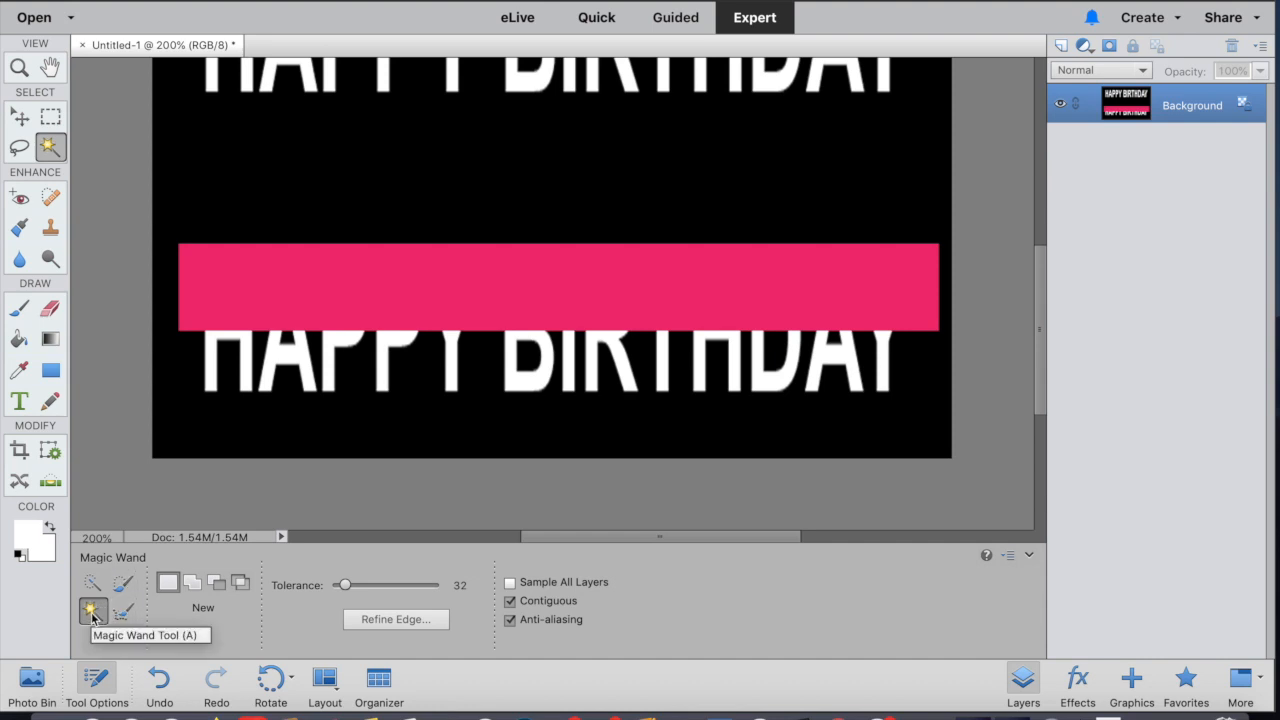
pyautogui.click(476, 282)
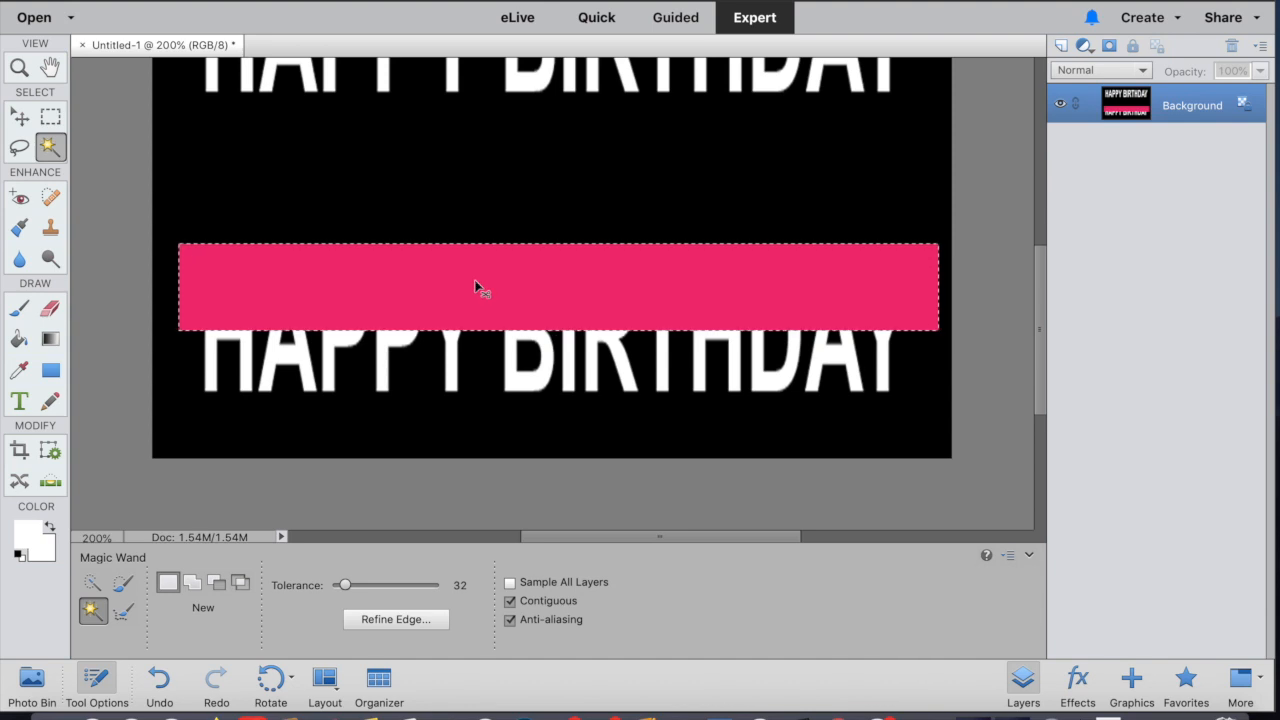
pyautogui.press('super+j')
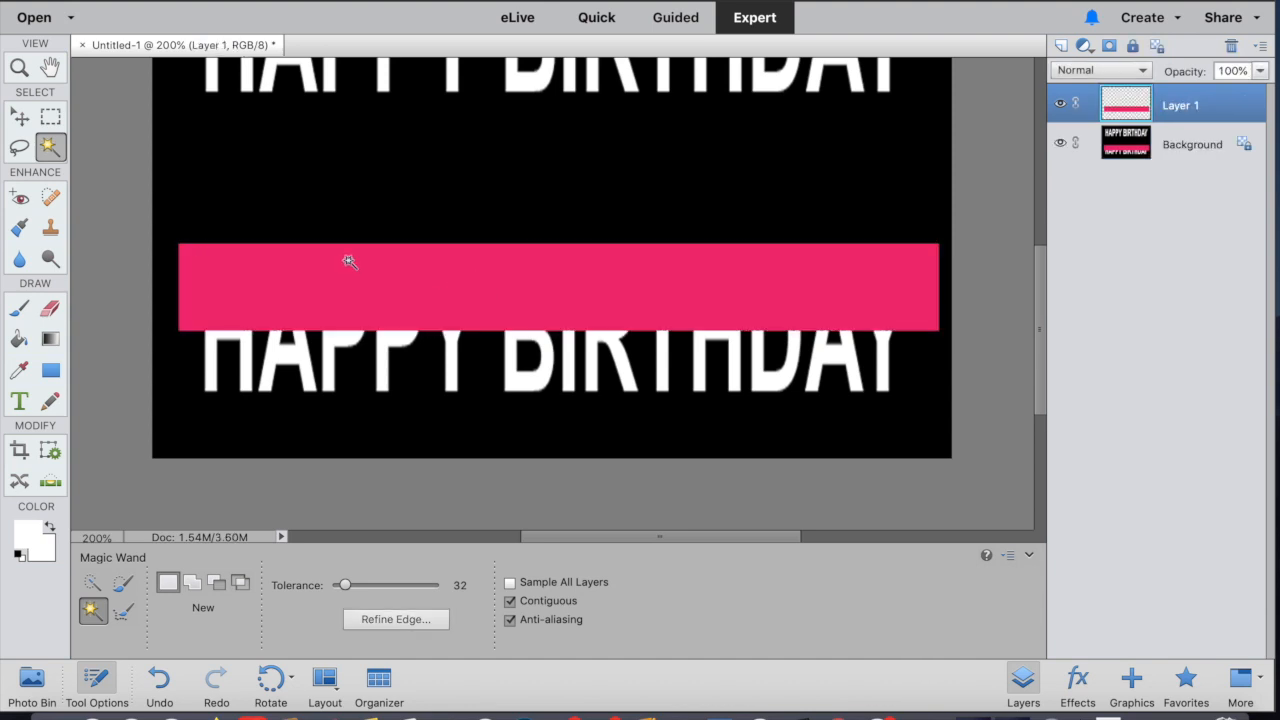
pyautogui.click(19, 119)
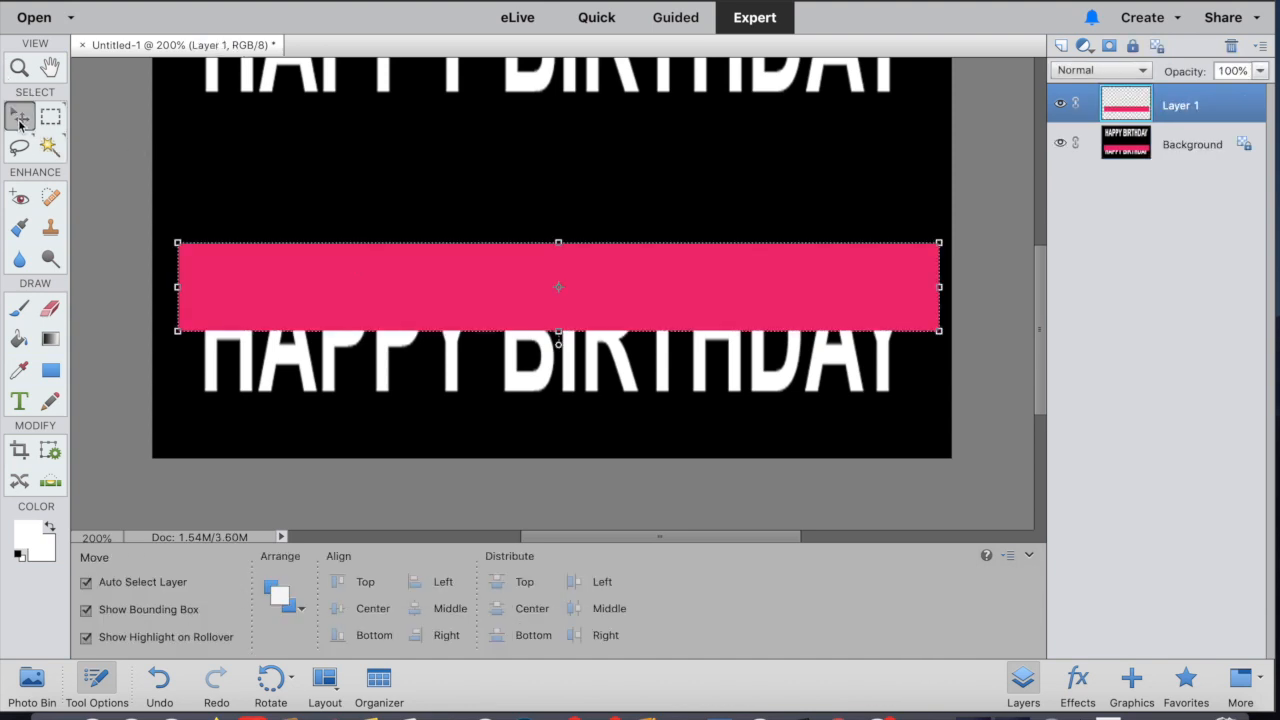
pyautogui.moveTo(558, 290); pyautogui.dragTo(560, 378)
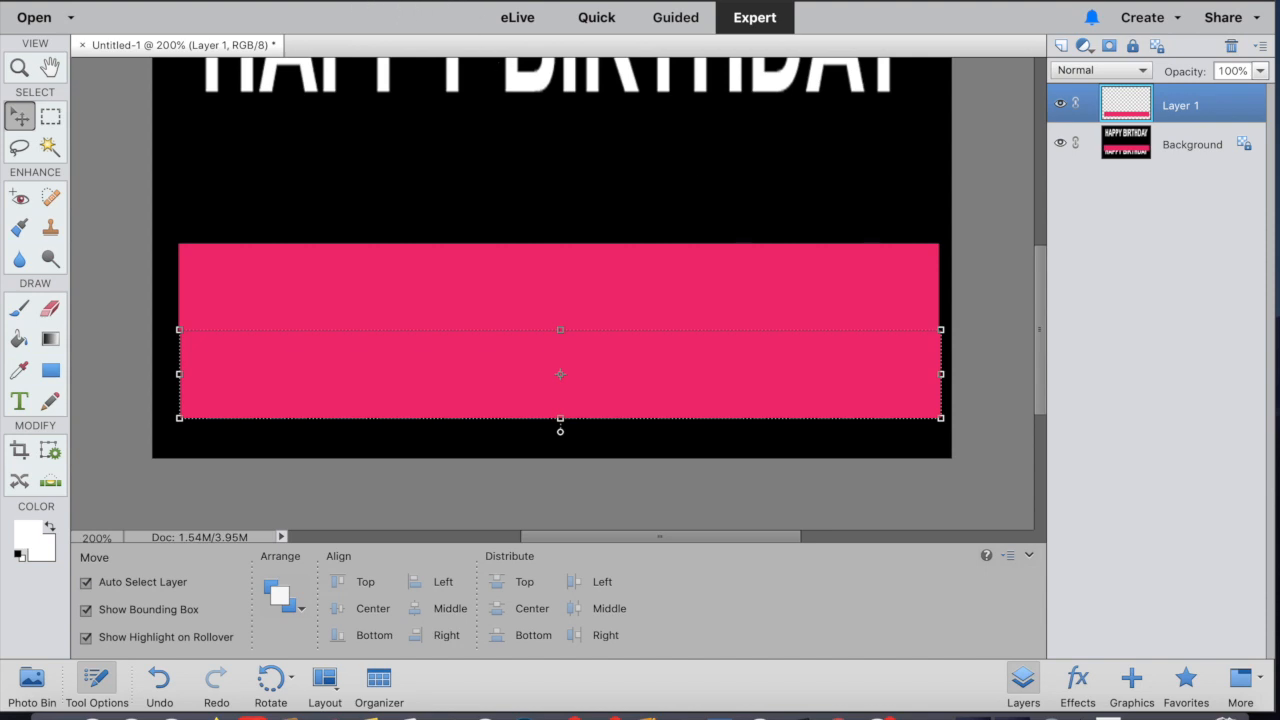
# - Recolour the copied lower band purple with a Hue/Saturation hue of -53, and merge the visible layers
pyautogui.click(318, 0)
pyautogui.click(318, 0)
pyautogui.click(415, 0)
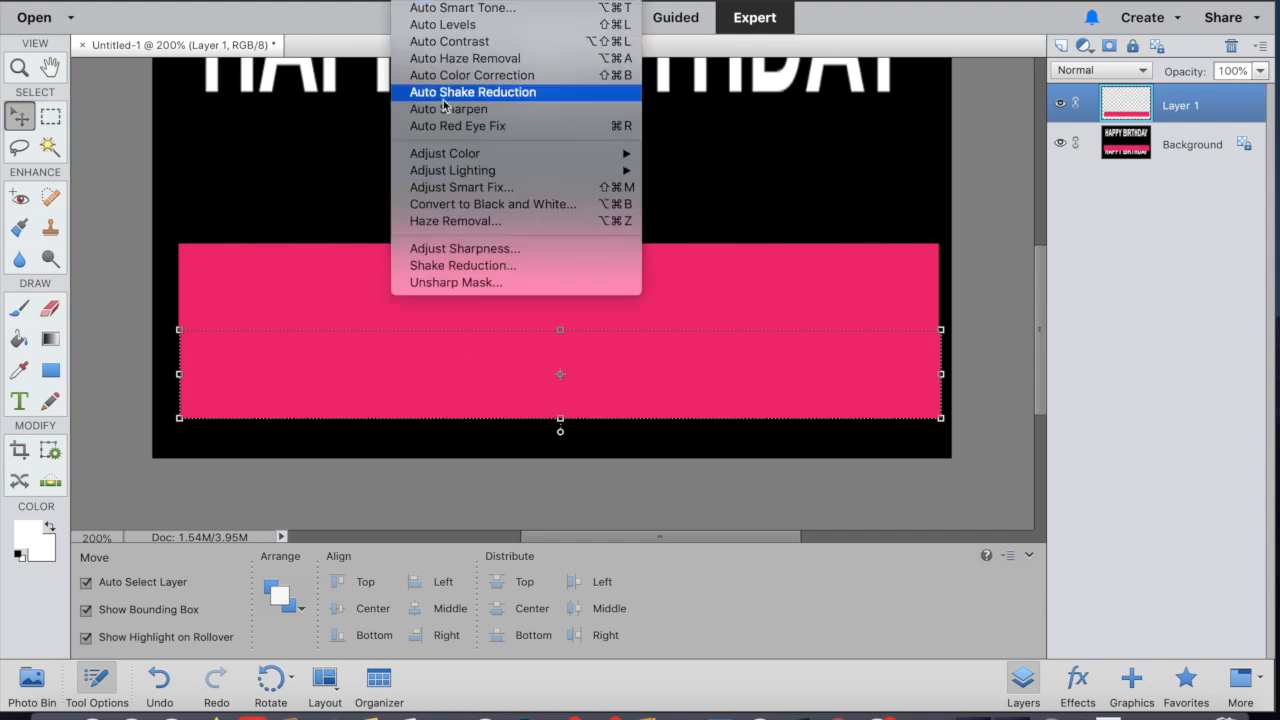
pyautogui.moveTo(440, 161)
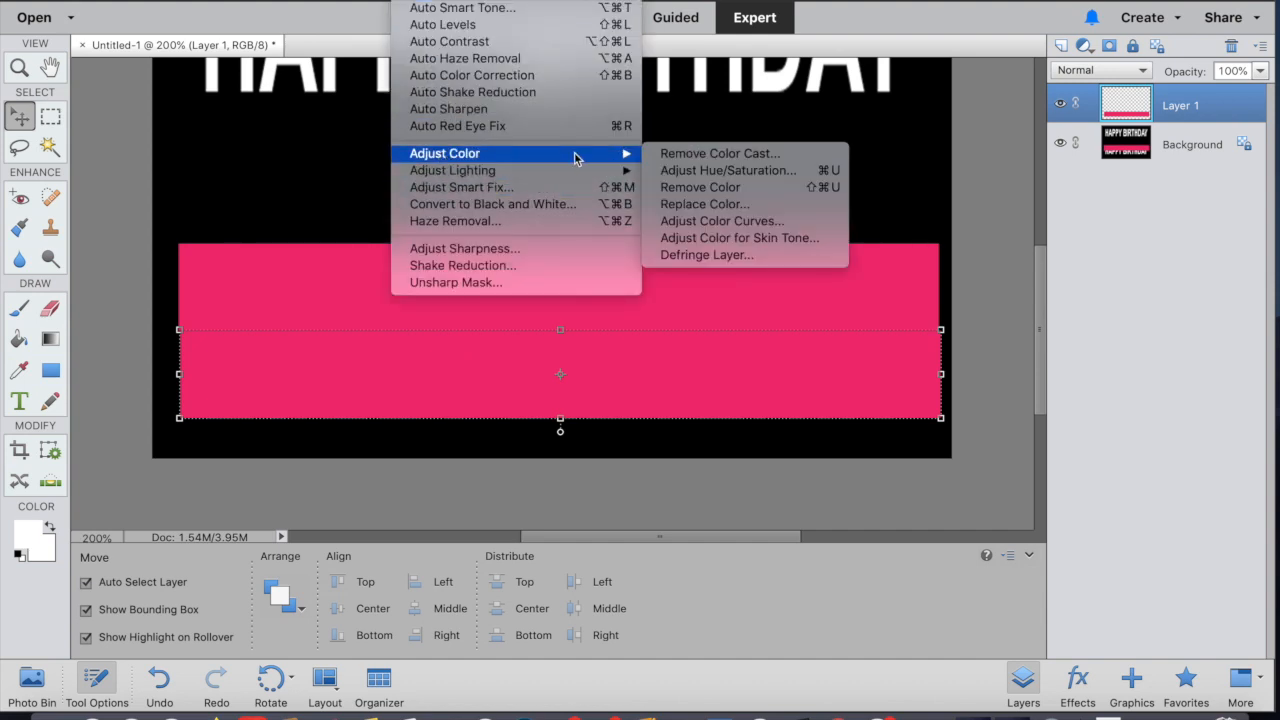
pyautogui.click(671, 171)
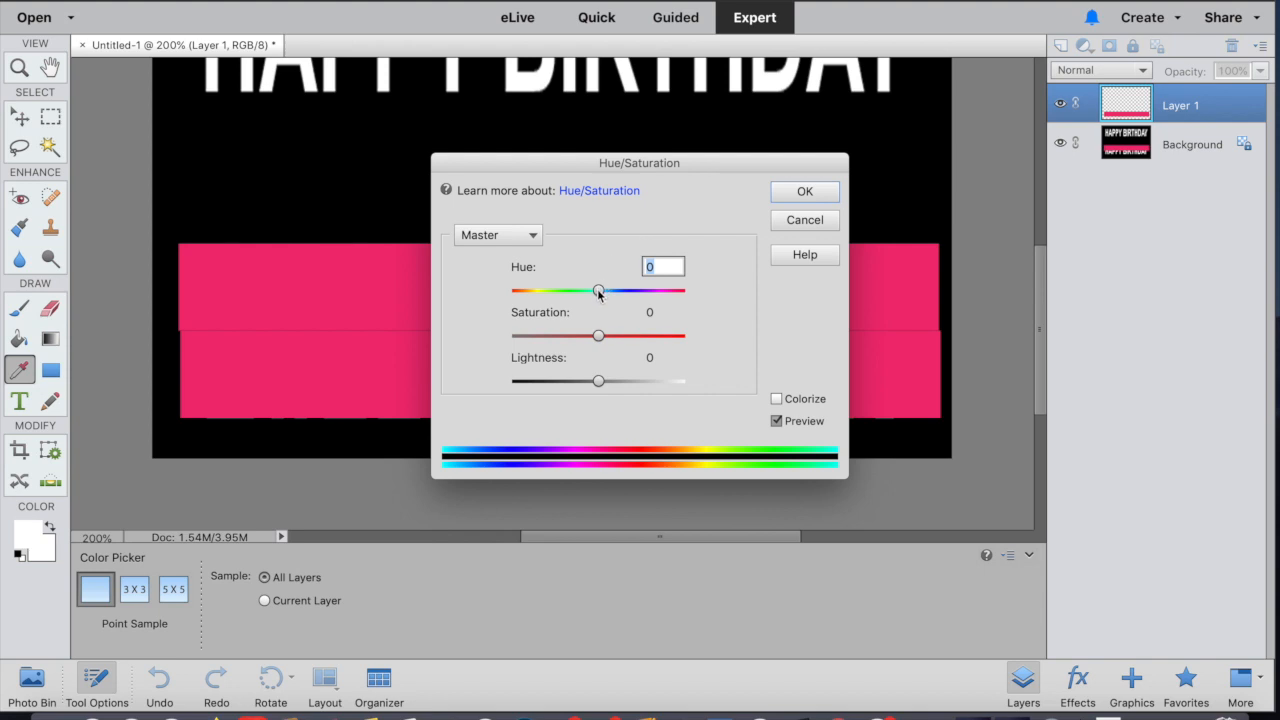
pyautogui.moveTo(598, 291); pyautogui.dragTo(559, 292)
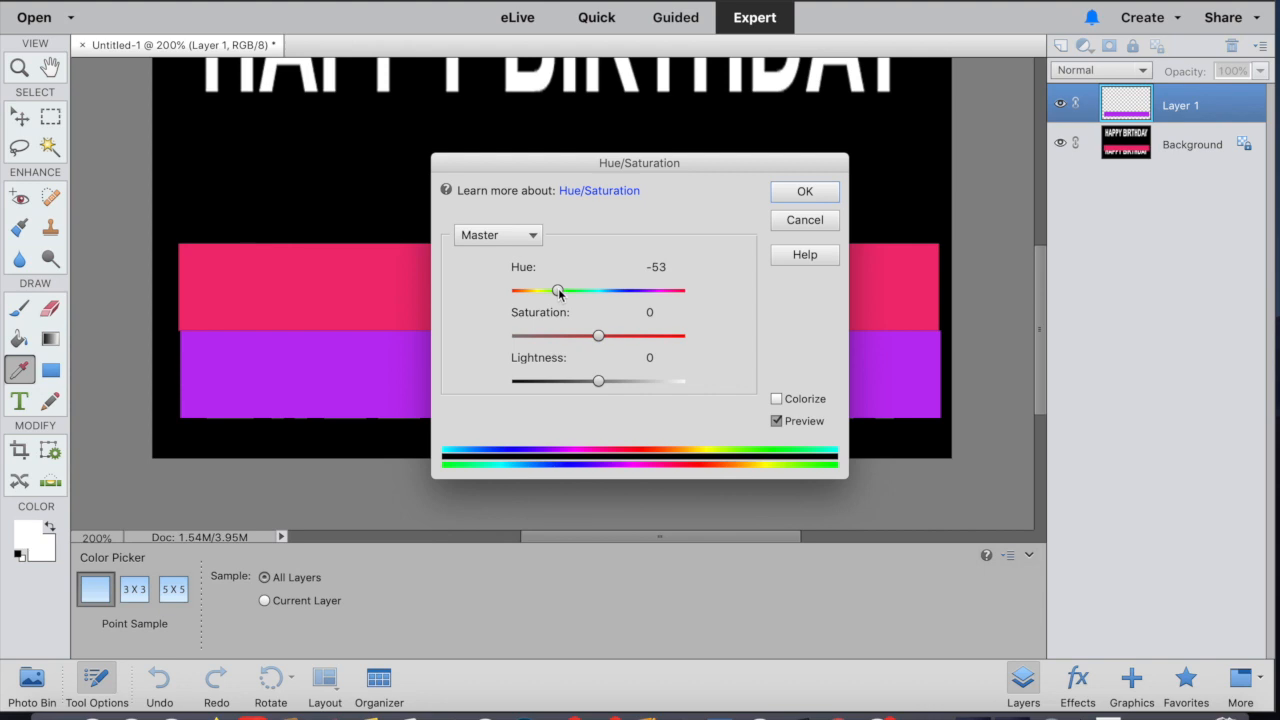
pyautogui.click(814, 196)
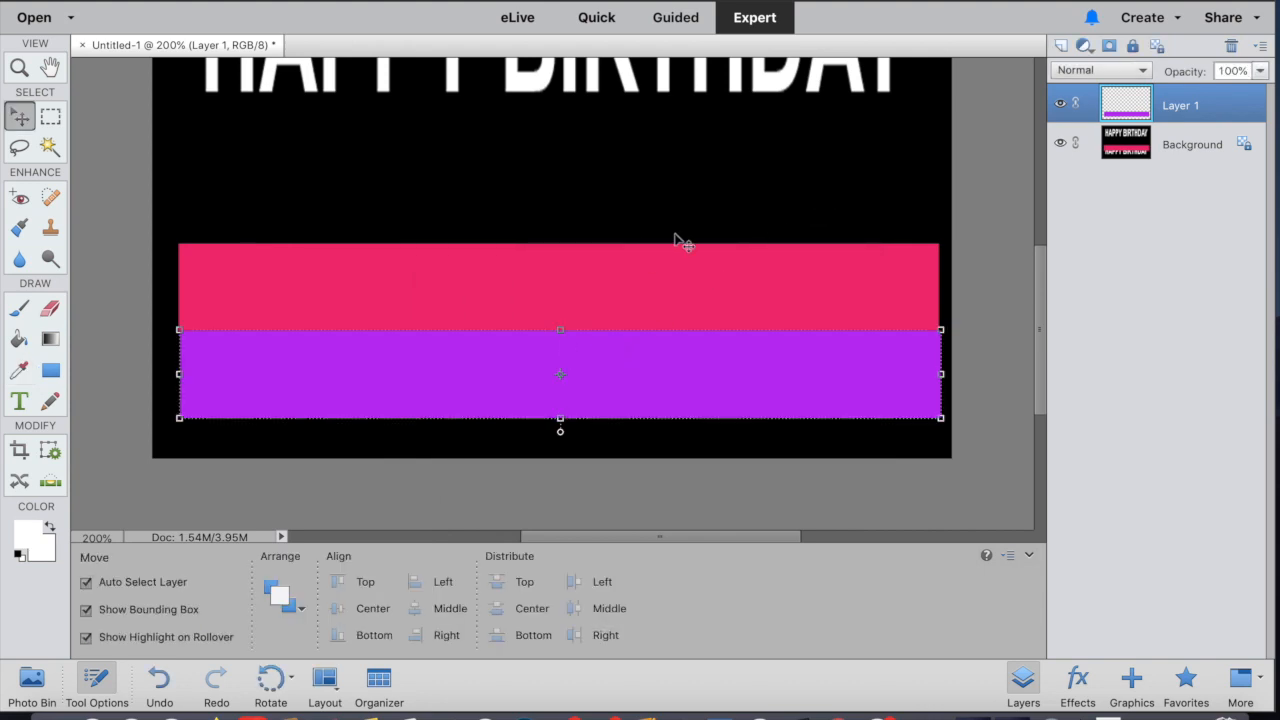
pyautogui.click(475, 1)
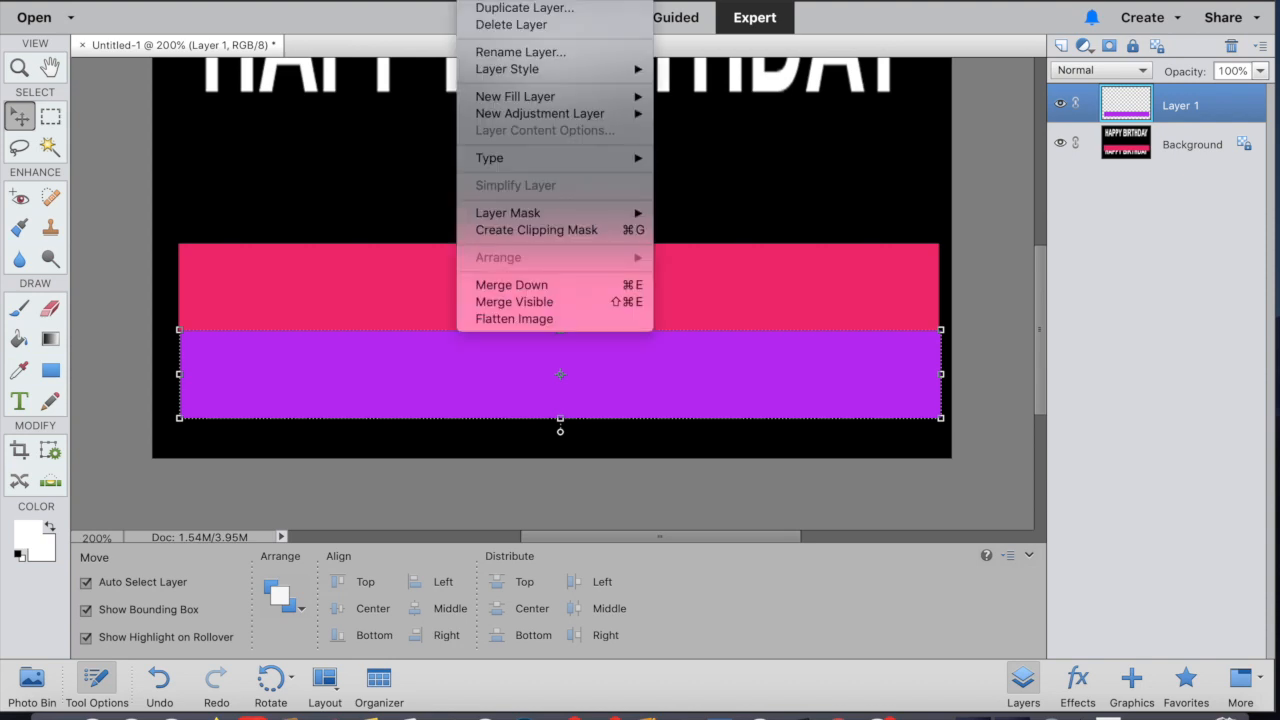
pyautogui.click(476, 301)
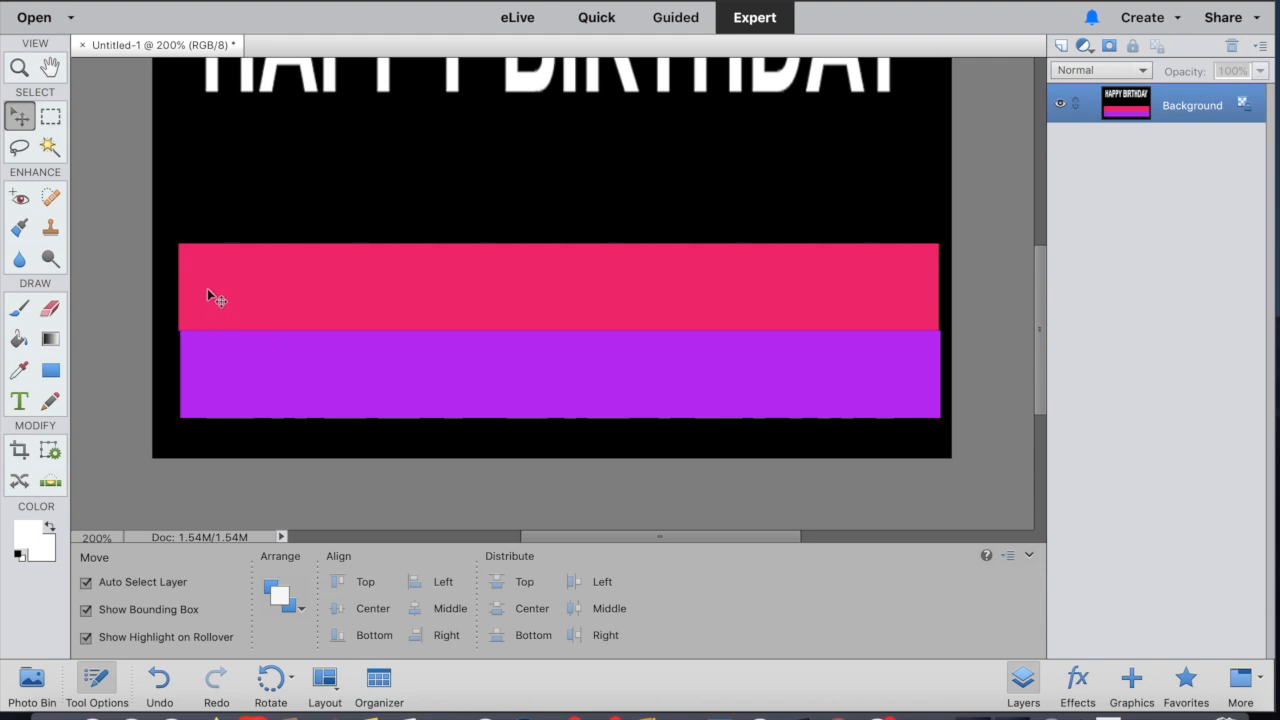
# - Turn a full-width rectangular strip across the middle of the pink band orange with a hue of +36, and clear the selection
pyautogui.click(51, 119)
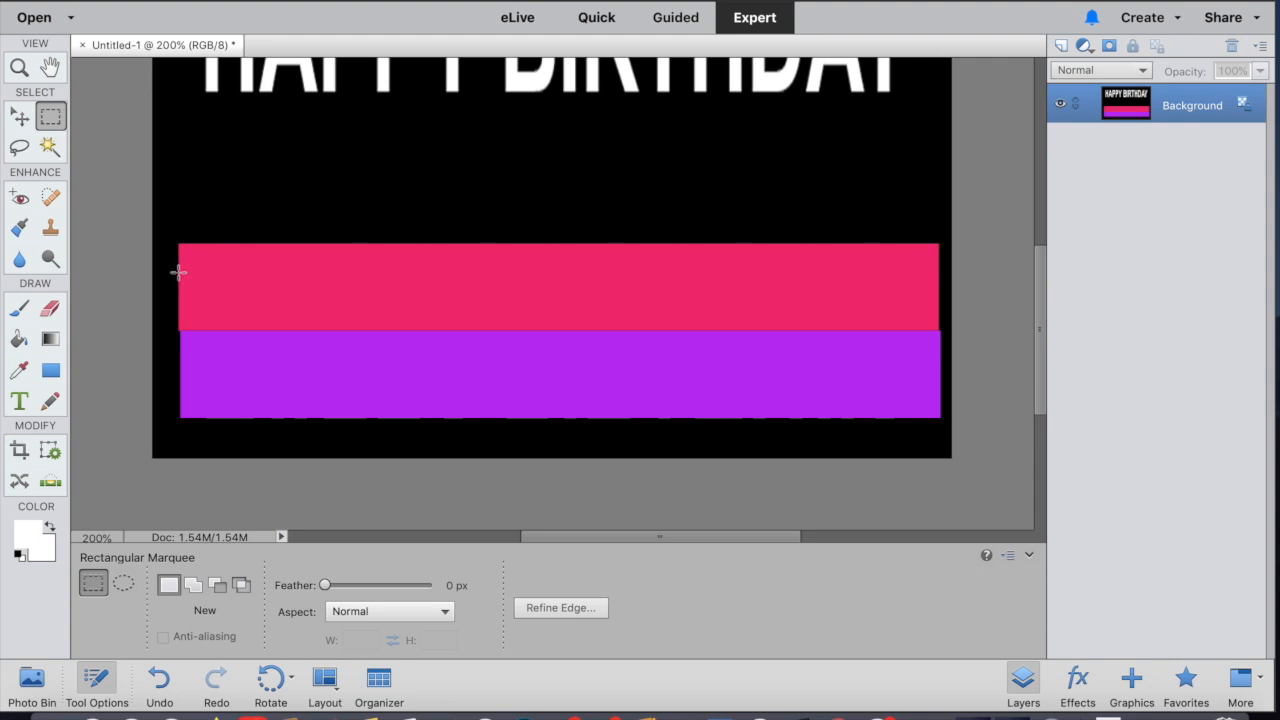
pyautogui.moveTo(178, 272); pyautogui.dragTo(938, 306)
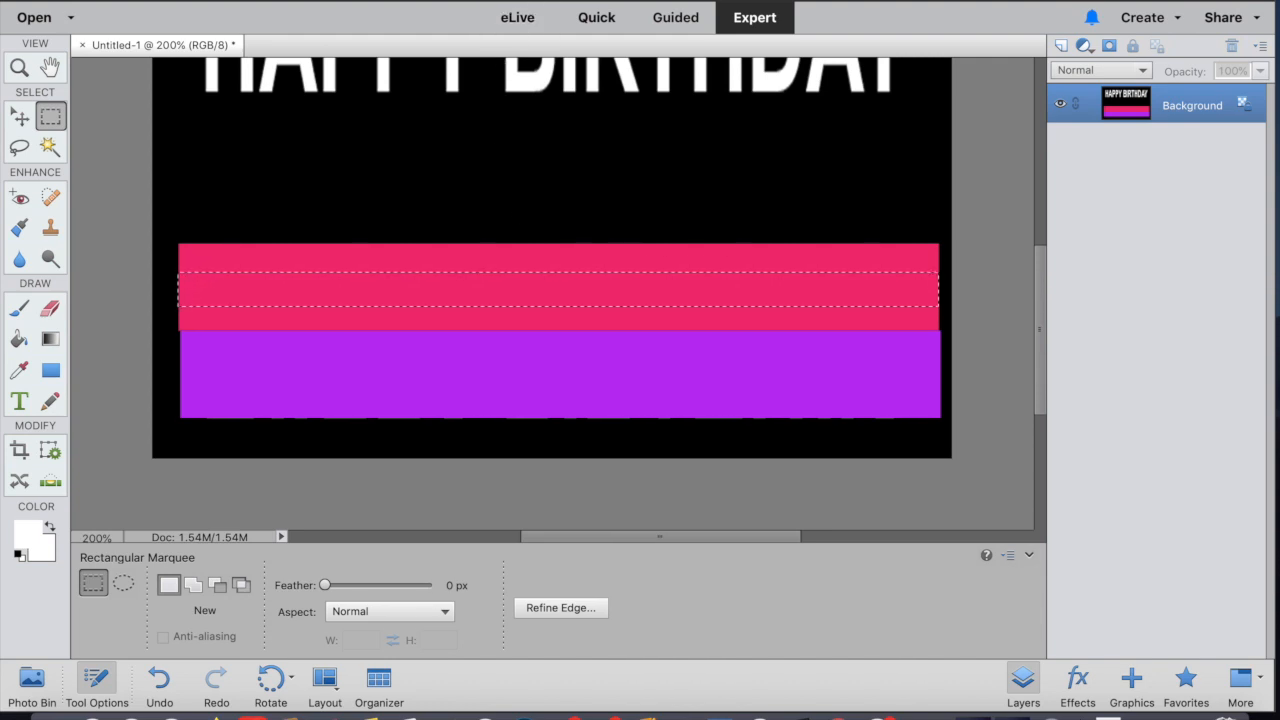
pyautogui.click(420, 1)
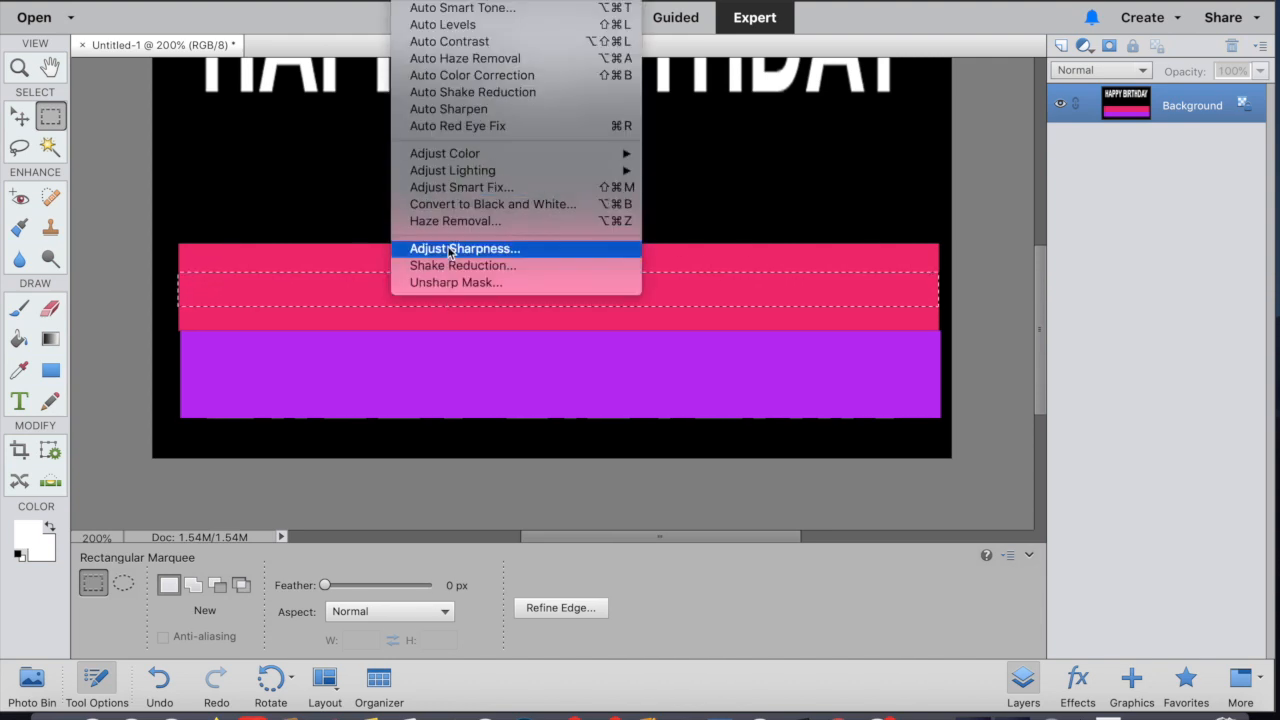
pyautogui.moveTo(463, 158)
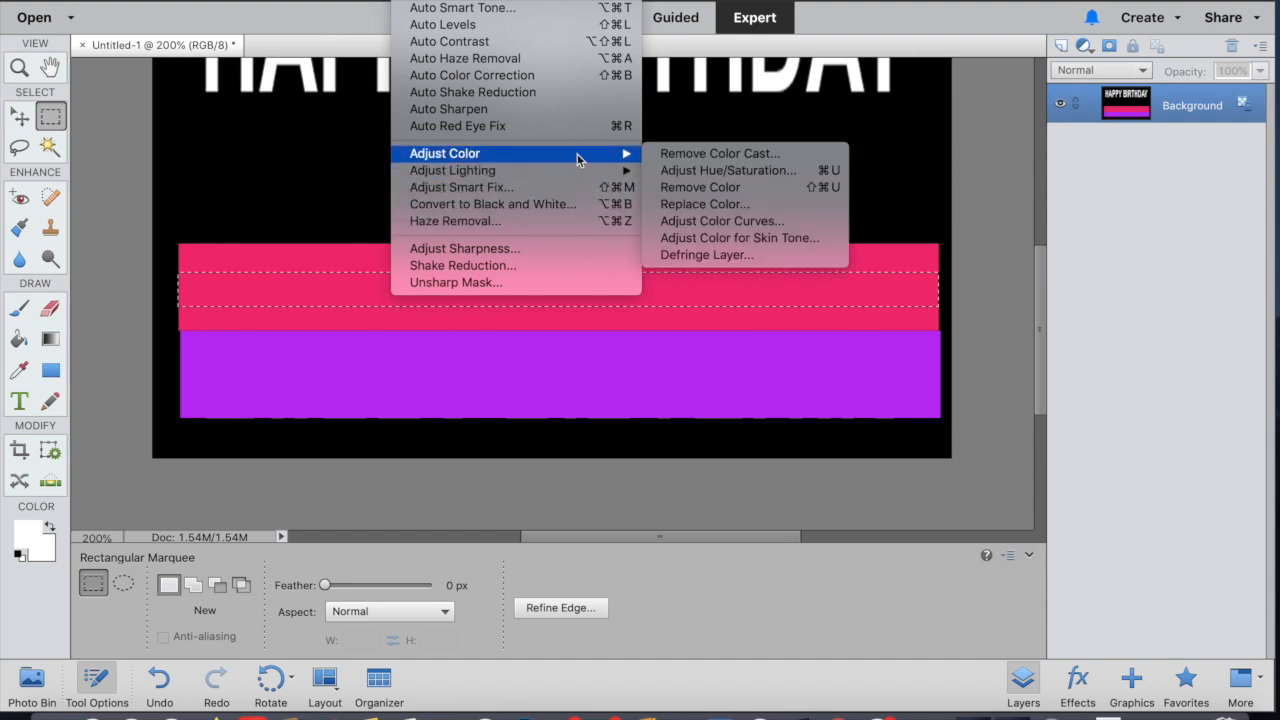
pyautogui.click(677, 172)
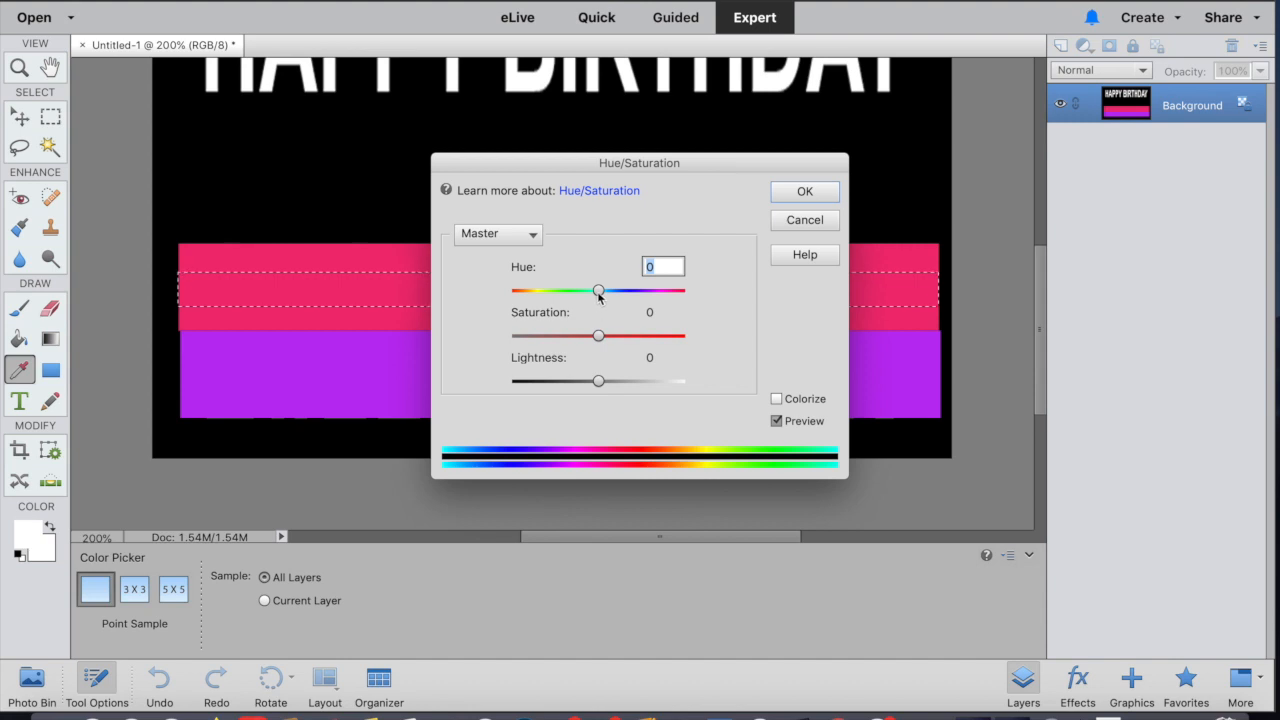
pyautogui.moveTo(598, 290); pyautogui.dragTo(631, 302)
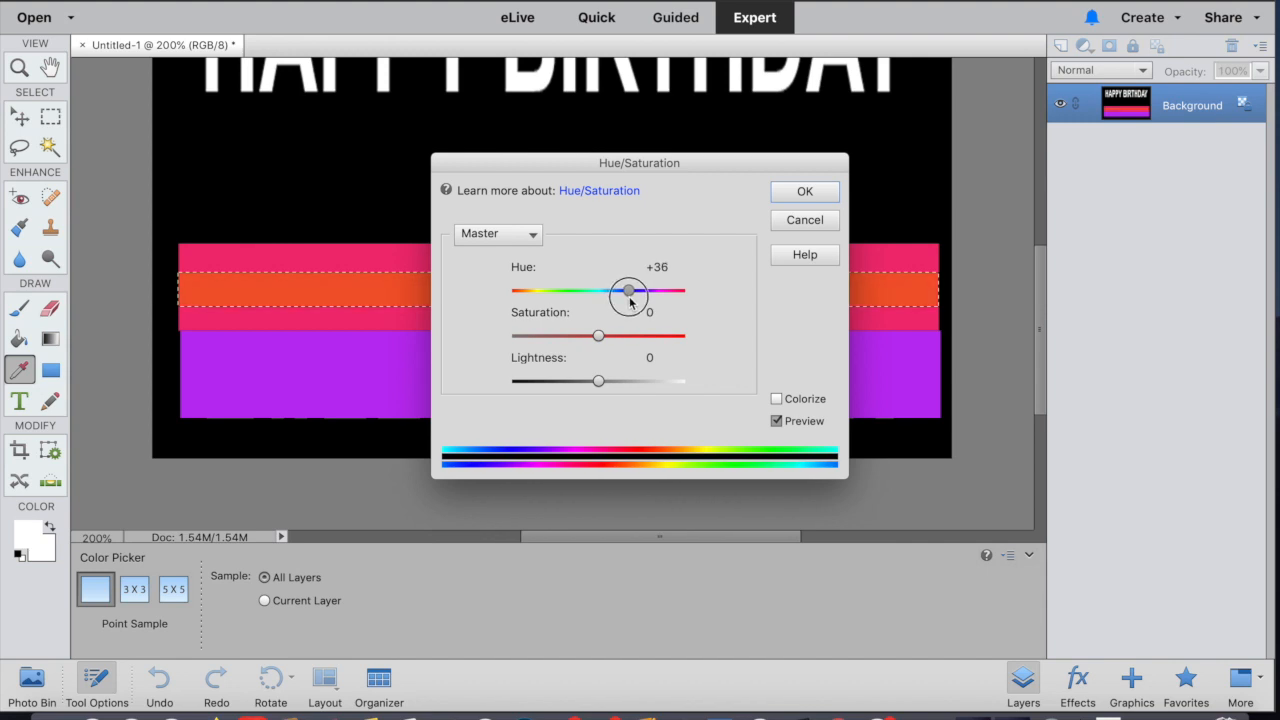
pyautogui.click(806, 191)
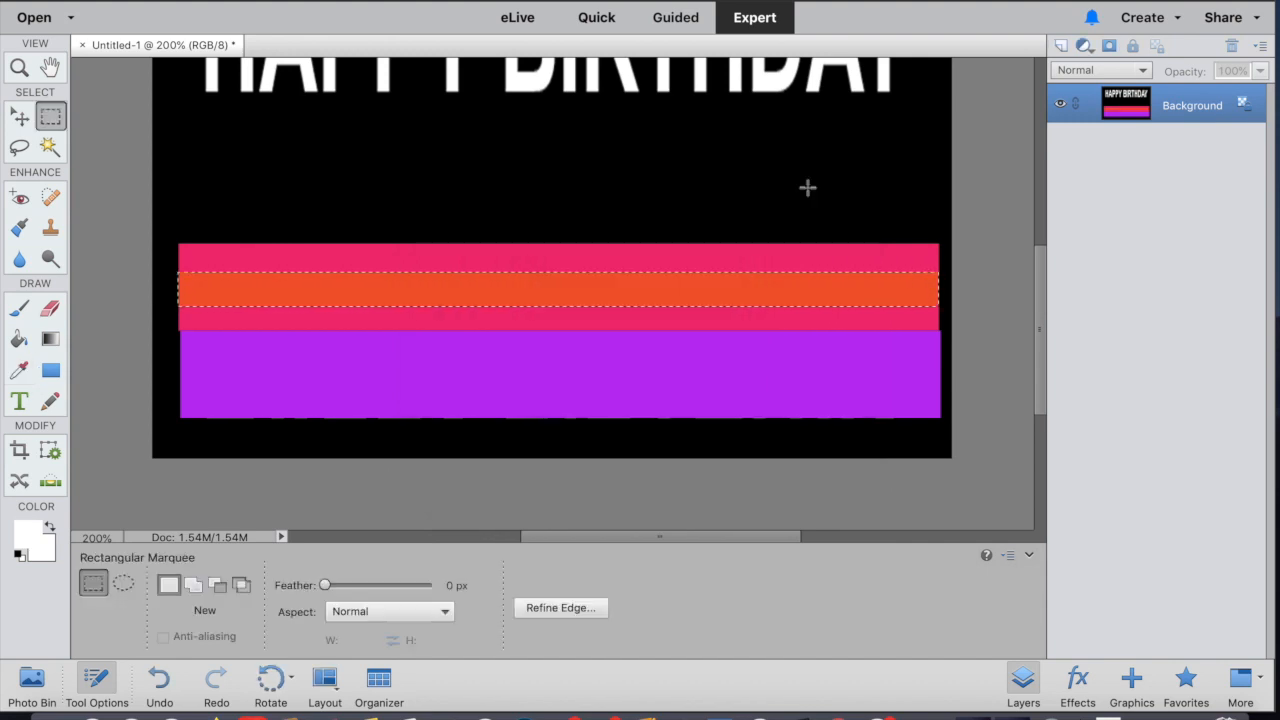
pyautogui.click(576, 287)
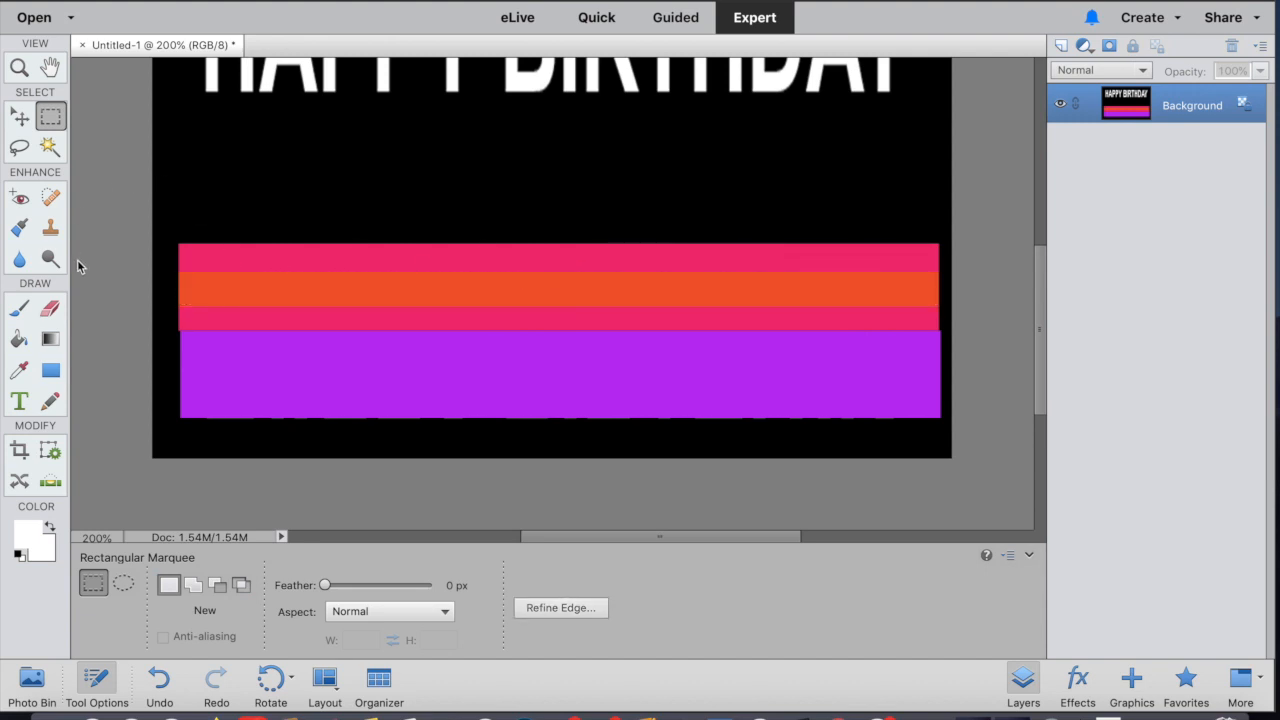
# - Select the pink strip below the orange one with the Magic Wand, recolour it yellow with a hue of +77, and clear the selection
pyautogui.click(50, 147)
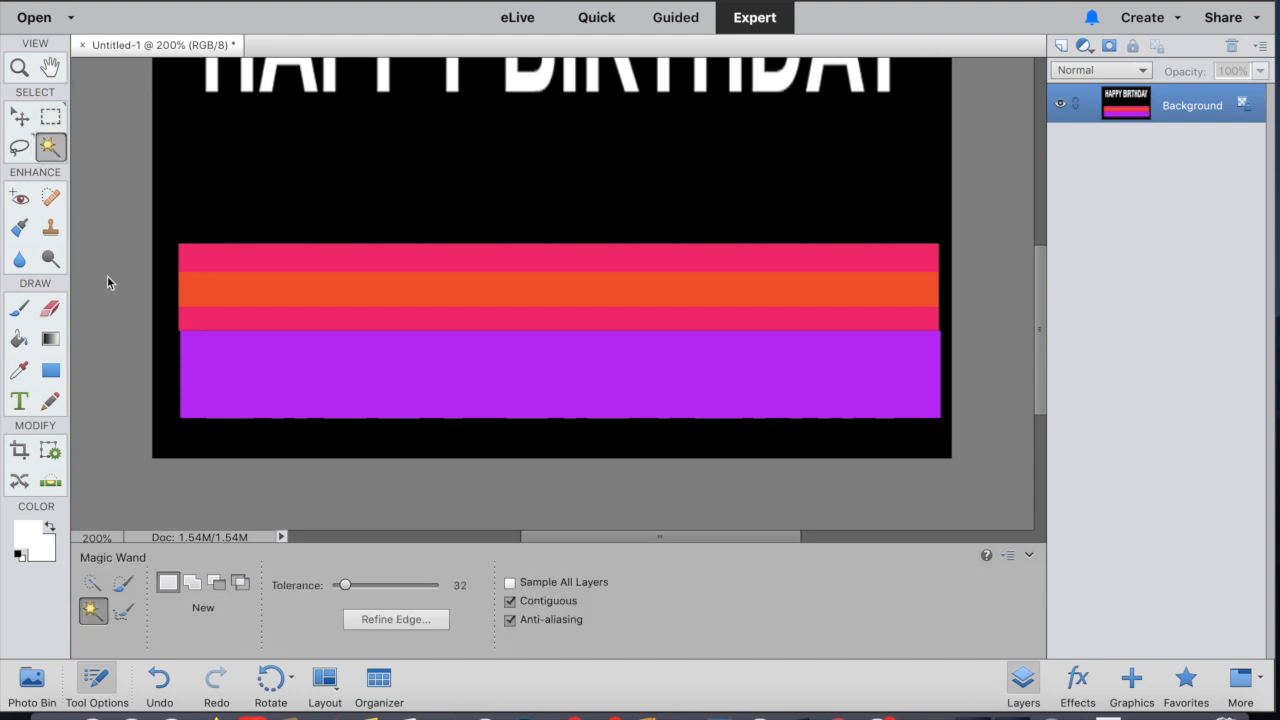
pyautogui.click(263, 322)
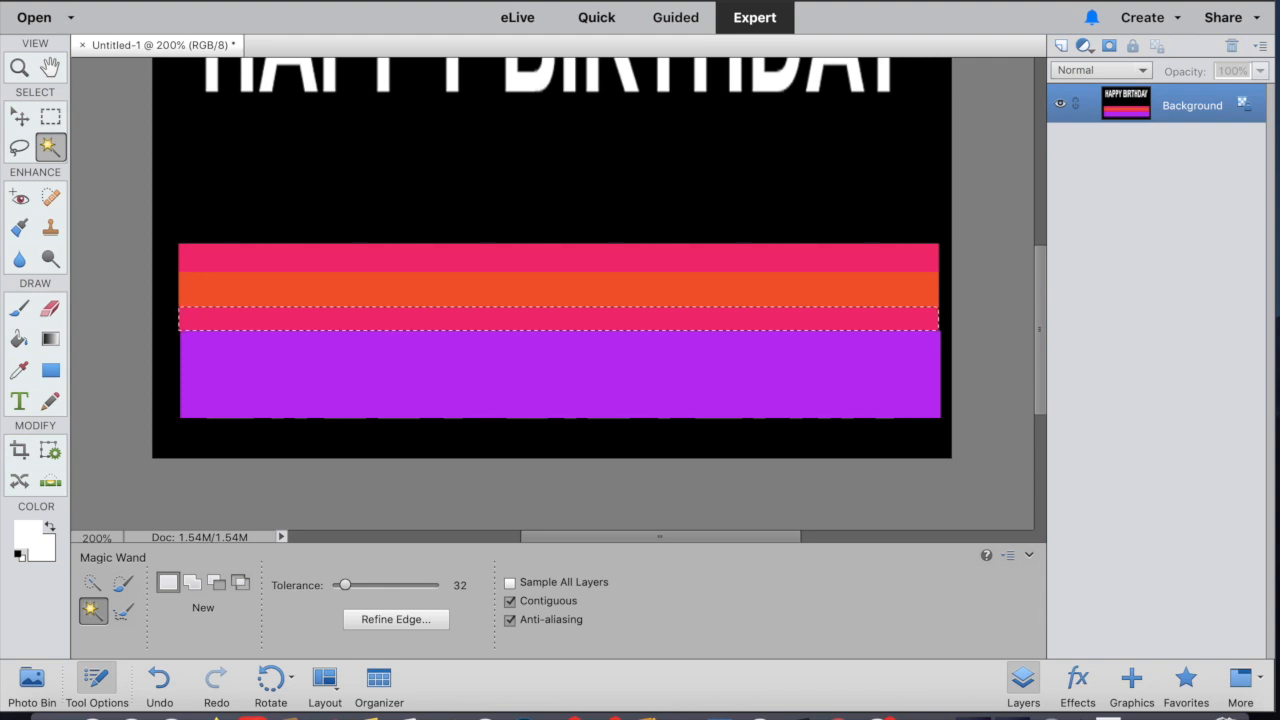
pyautogui.click(415, 1)
pyautogui.moveTo(445, 157)
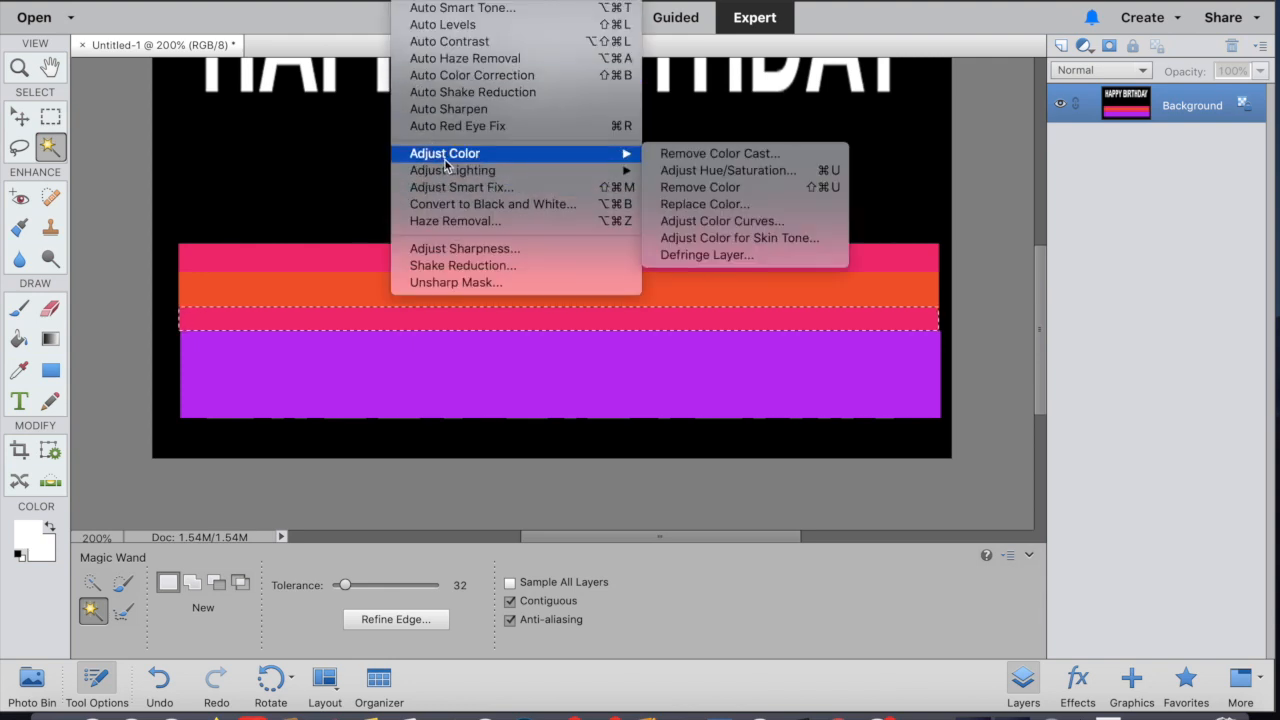
pyautogui.click(675, 172)
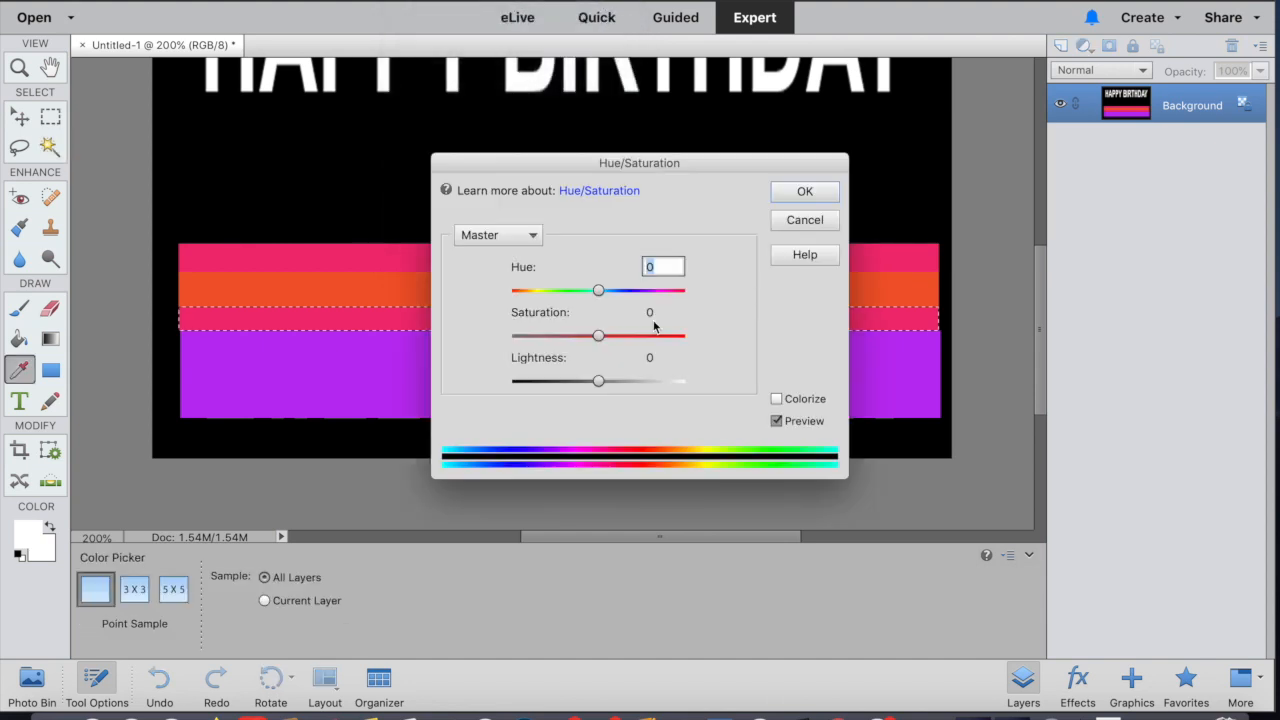
pyautogui.moveTo(598, 290); pyautogui.dragTo(648, 301)
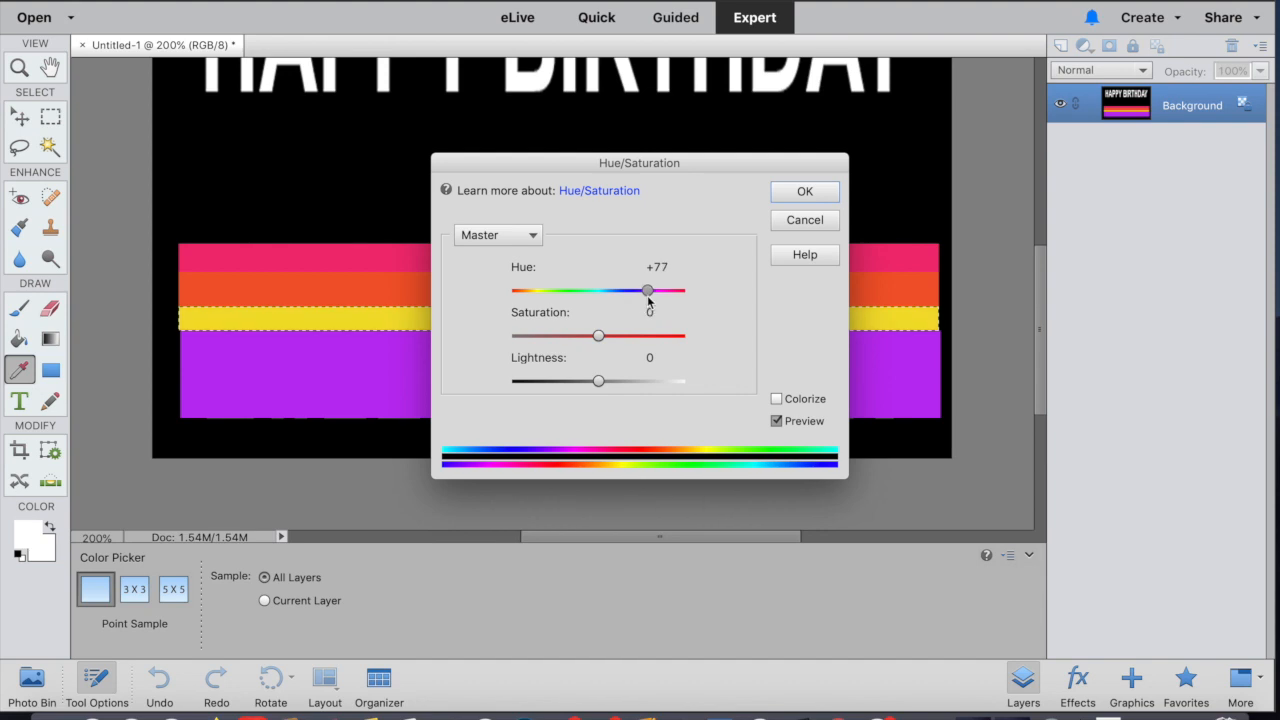
pyautogui.click(805, 191)
pyautogui.press('super+d')
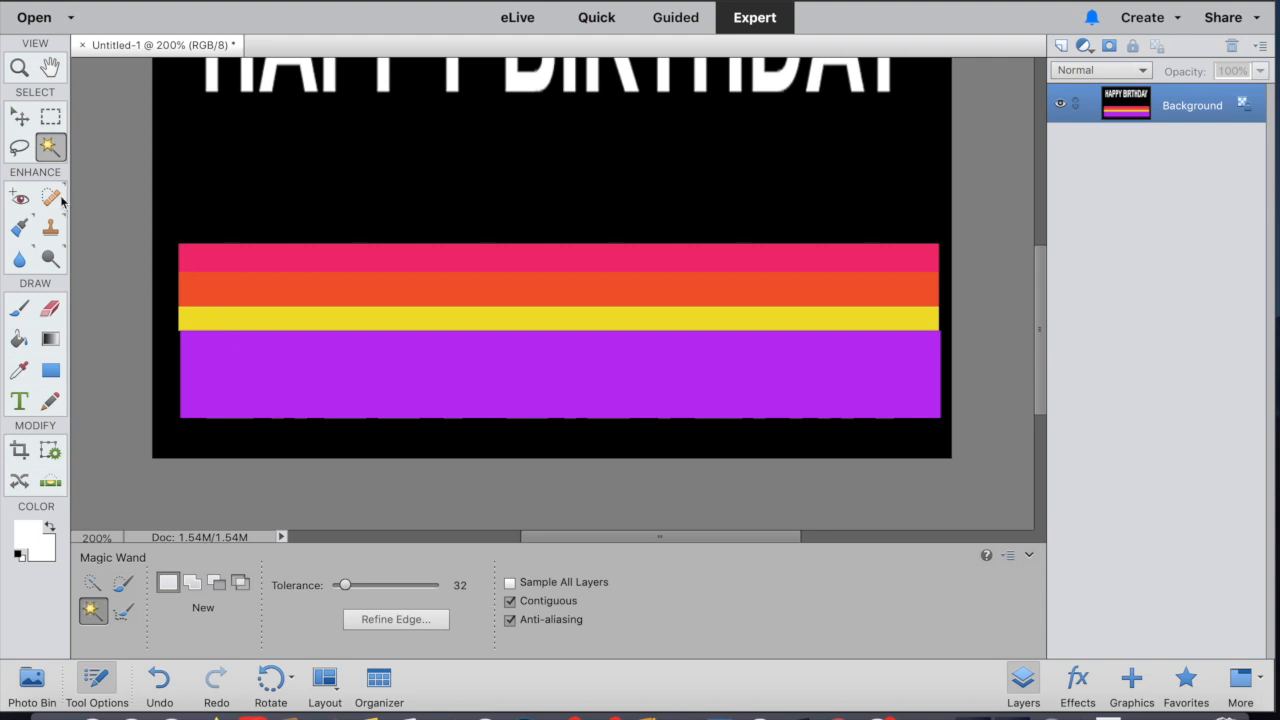
# - Turn a full-width rectangular strip across the middle of the purple band blue with a hue of -39, and clear the selection
pyautogui.click(52, 120)
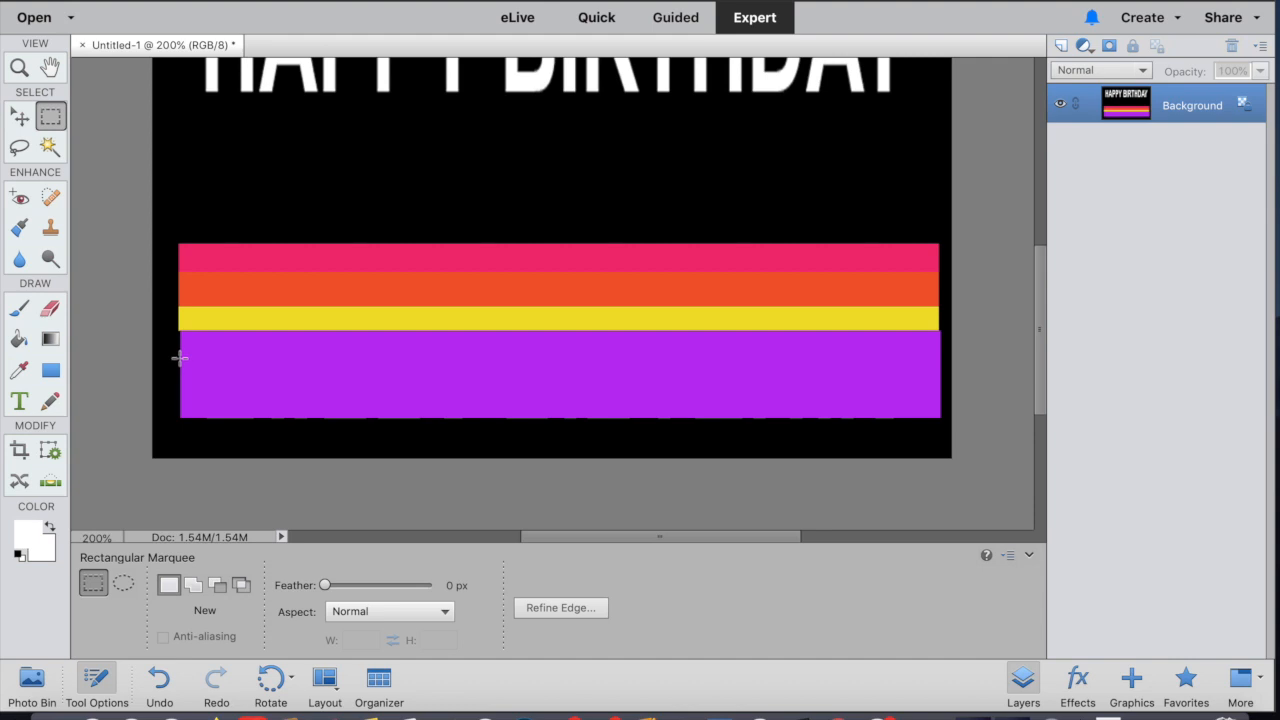
pyautogui.moveTo(180, 358); pyautogui.dragTo(940, 389)
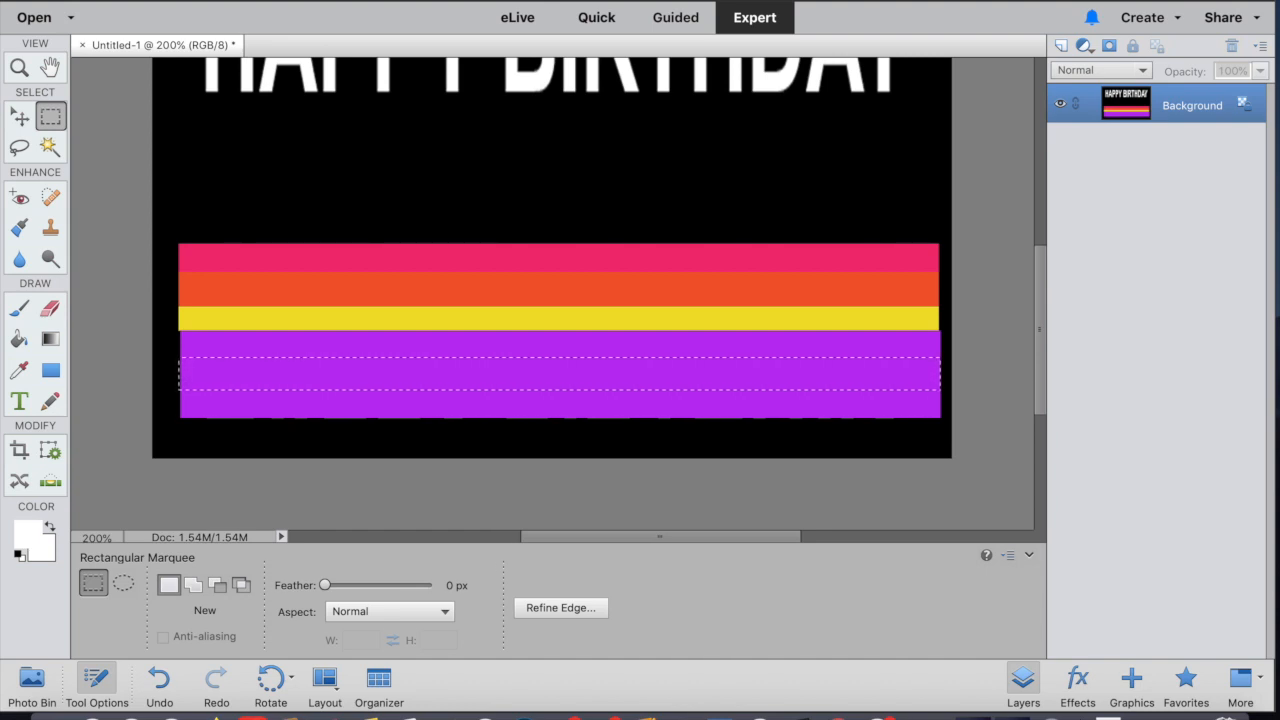
pyautogui.click(425, 0)
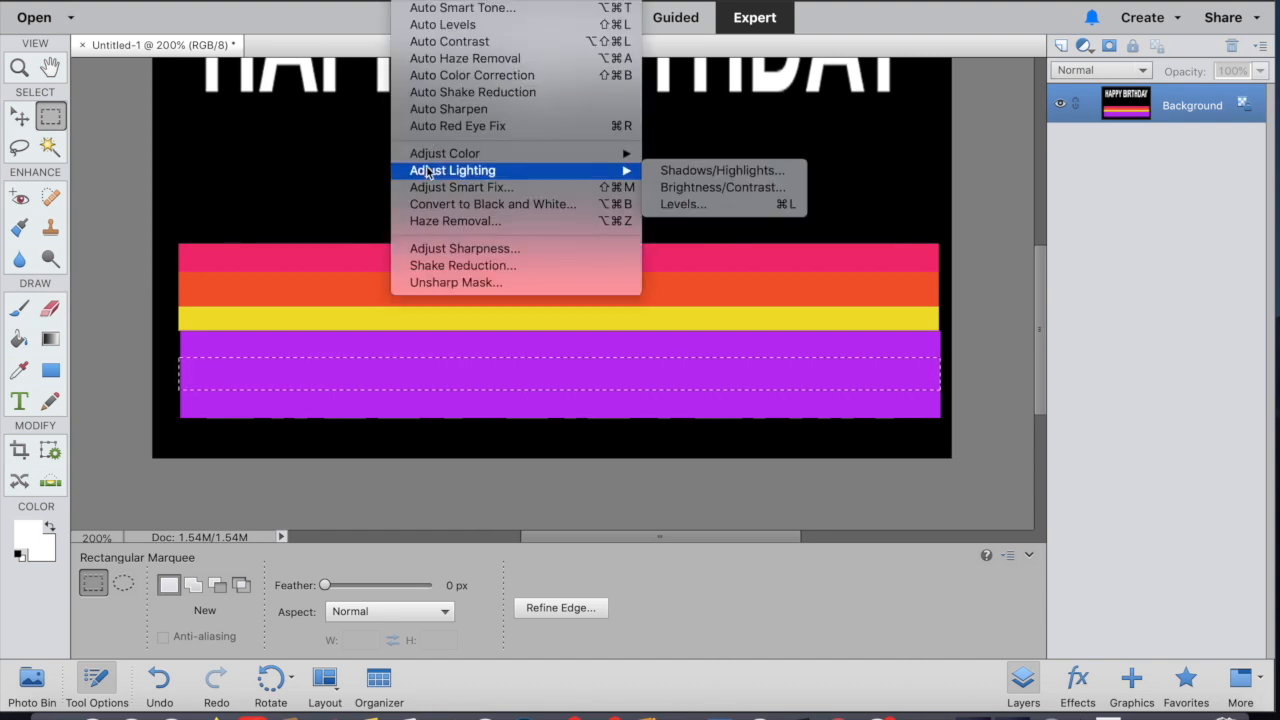
pyautogui.moveTo(429, 157)
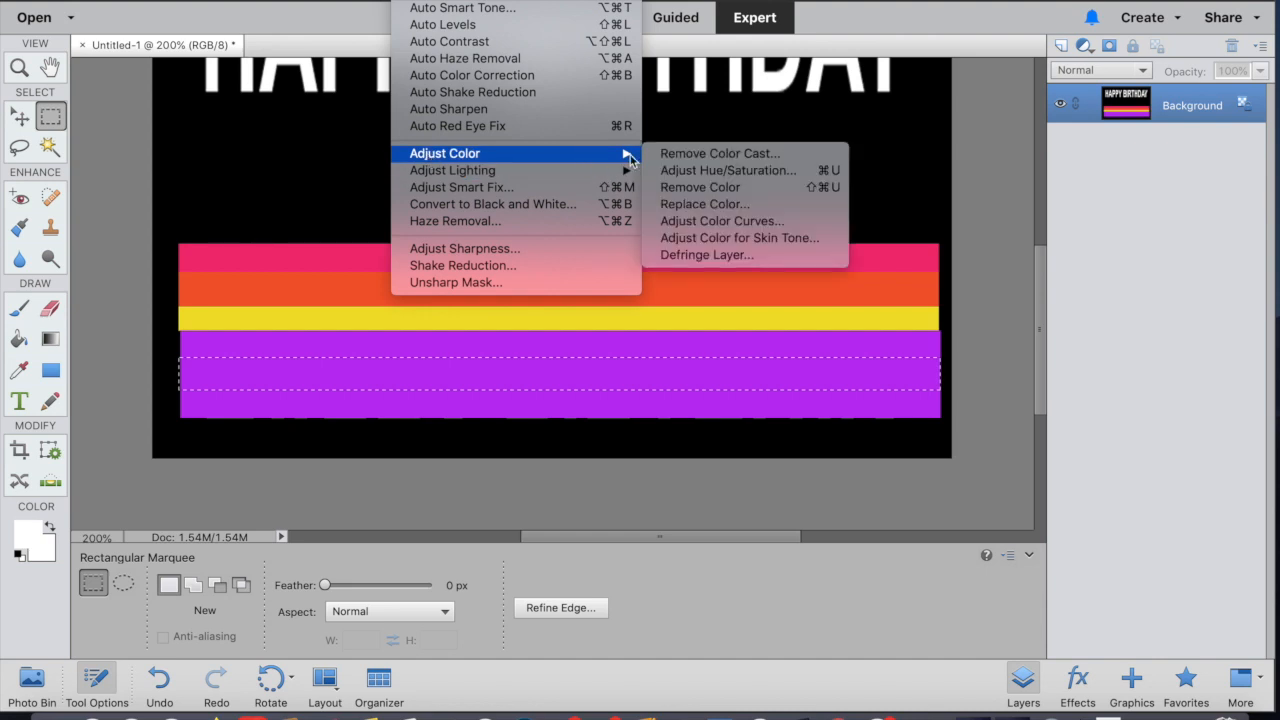
pyautogui.click(666, 171)
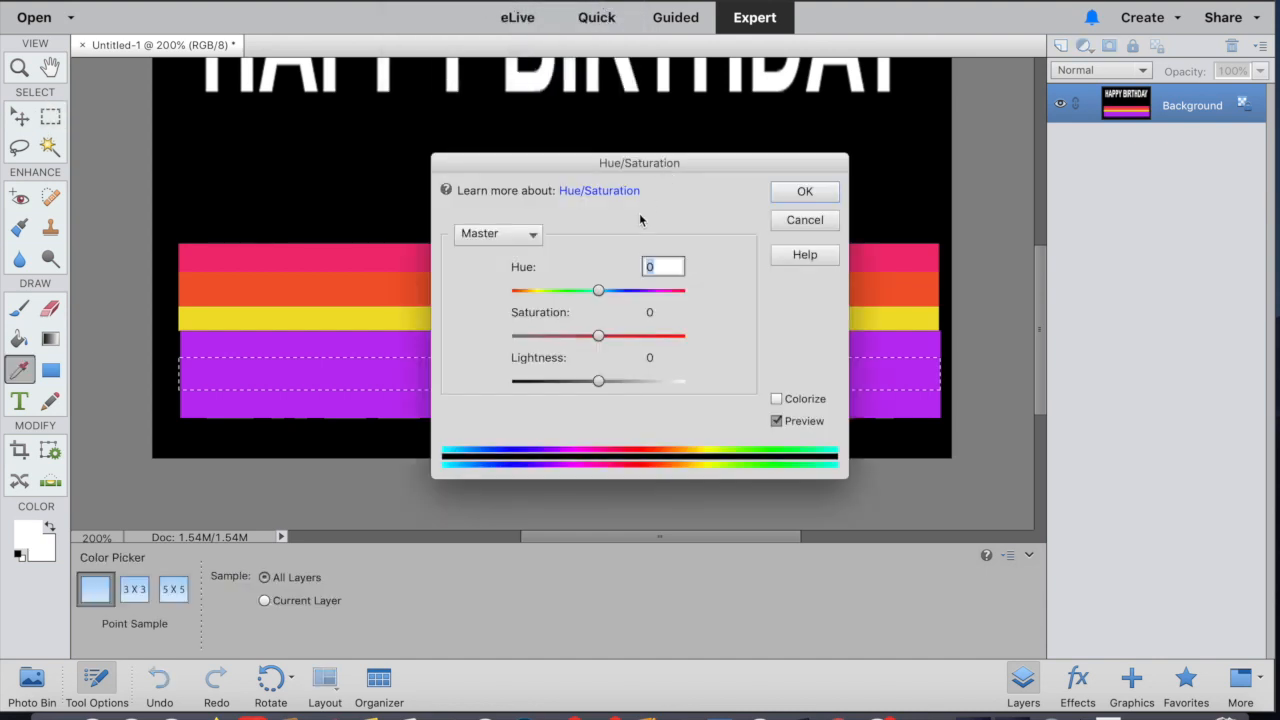
pyautogui.moveTo(600, 295); pyautogui.dragTo(566, 289)
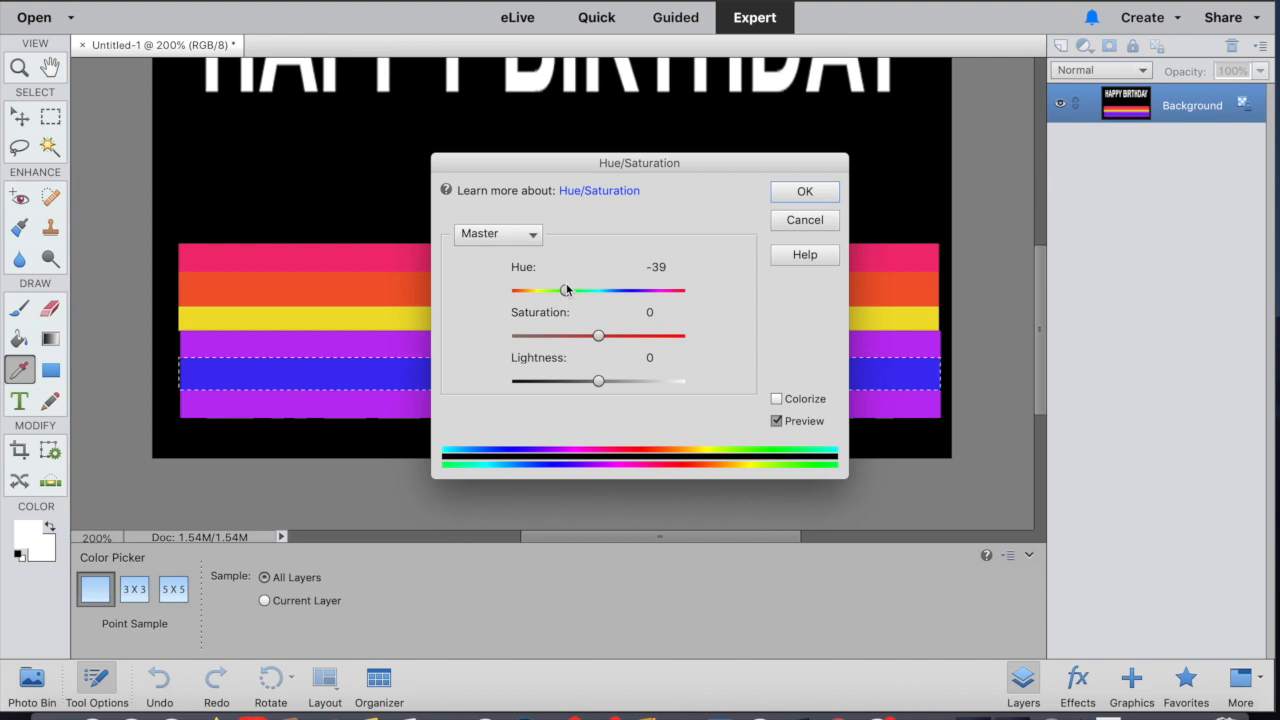
pyautogui.click(805, 194)
pyautogui.click(547, 380)
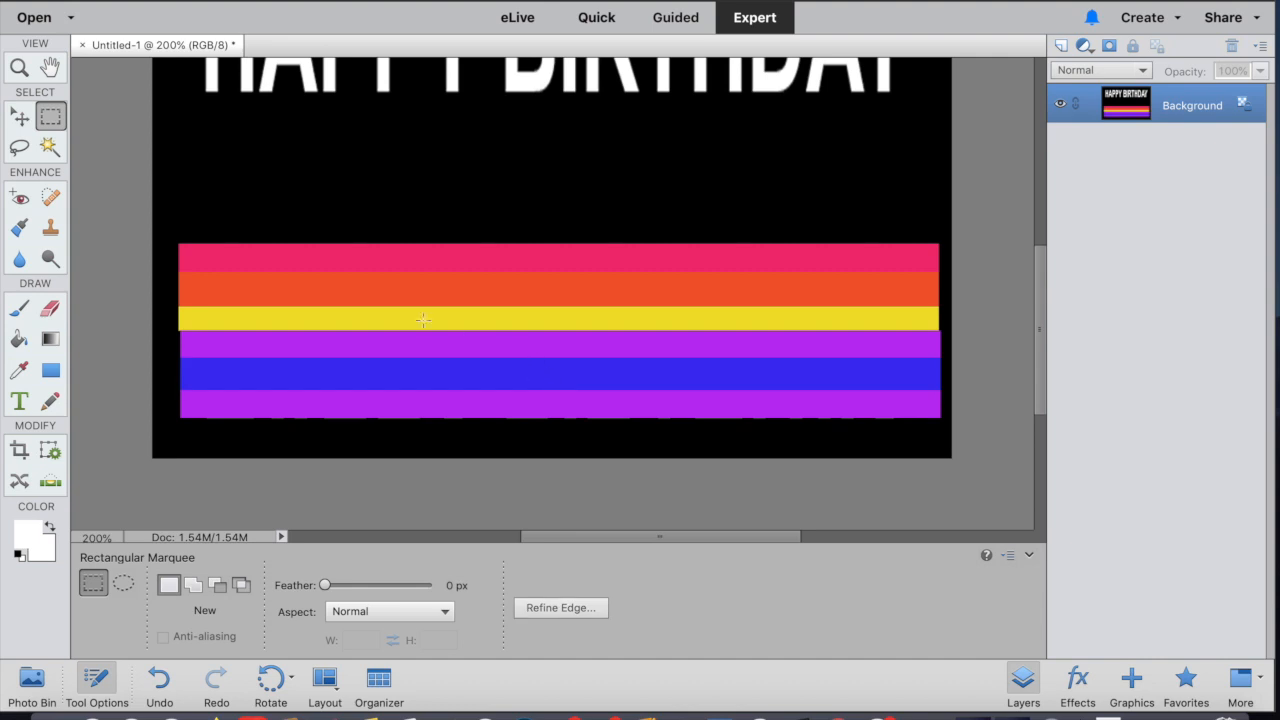
# - Select the purple strip directly below the yellow one with the Magic Wand, recolour it green with a hue of -146, and clear the selection
pyautogui.click(49, 147)
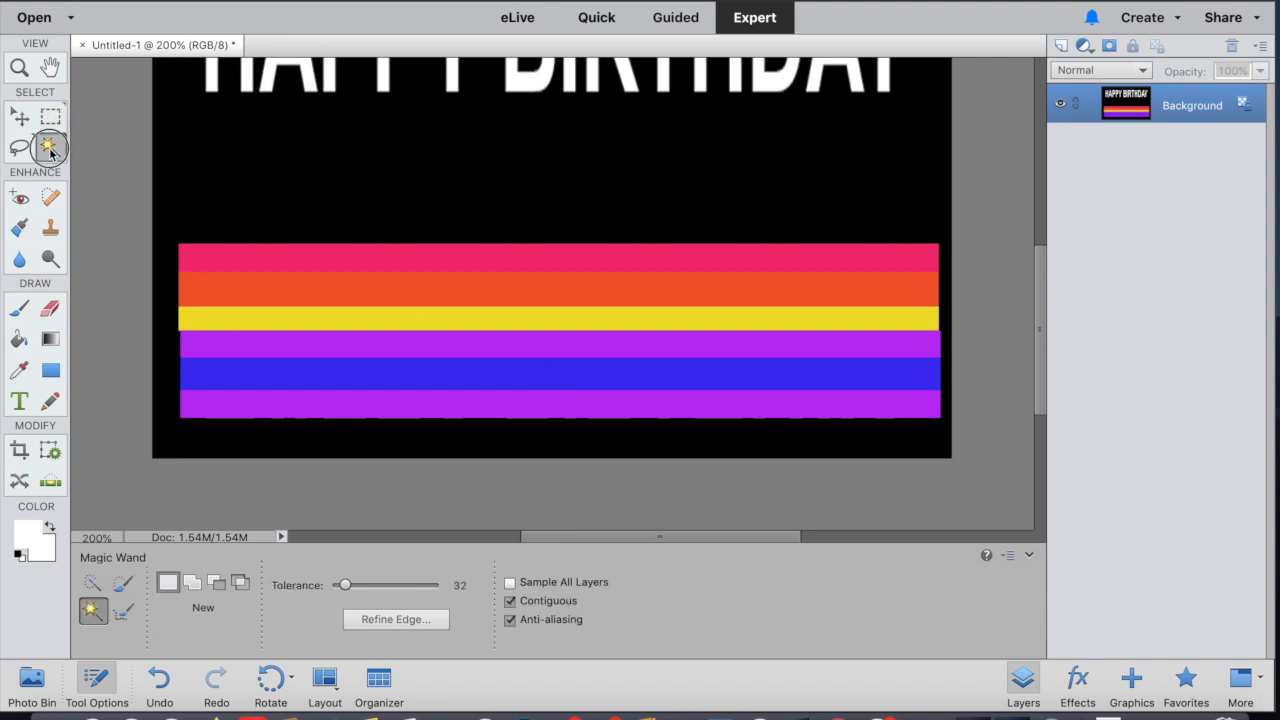
pyautogui.click(302, 346)
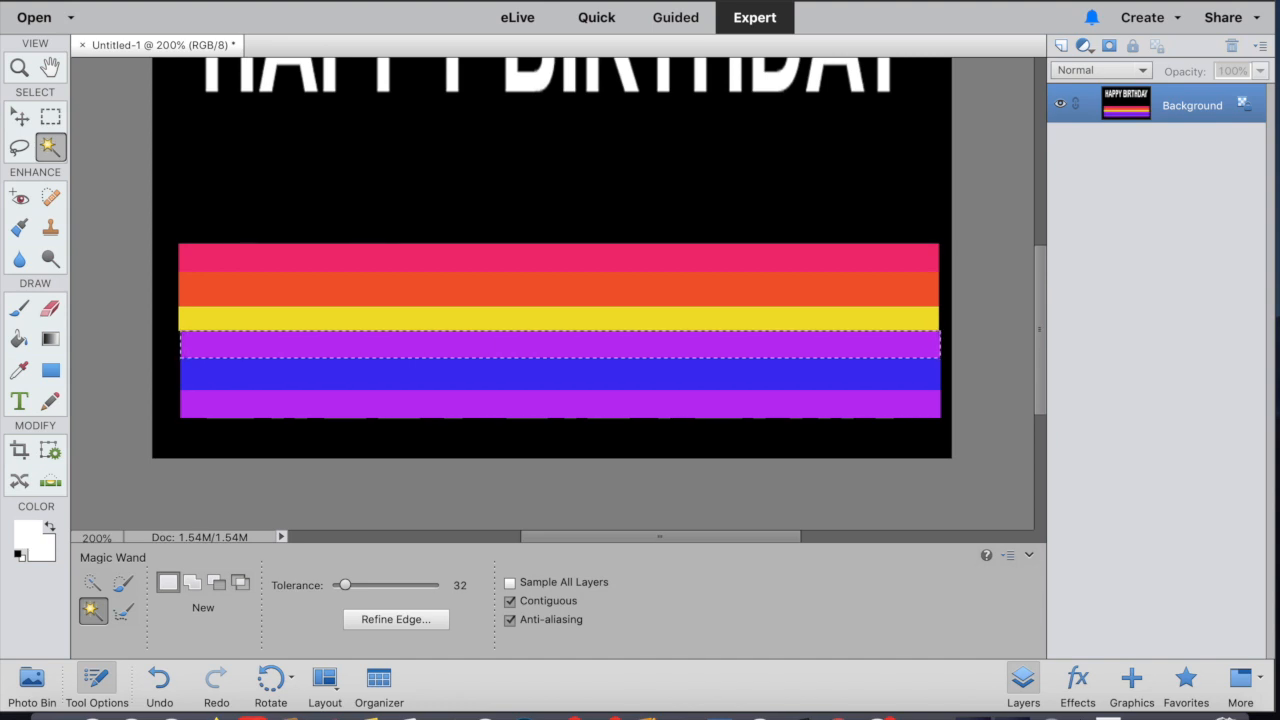
pyautogui.click(463, 2)
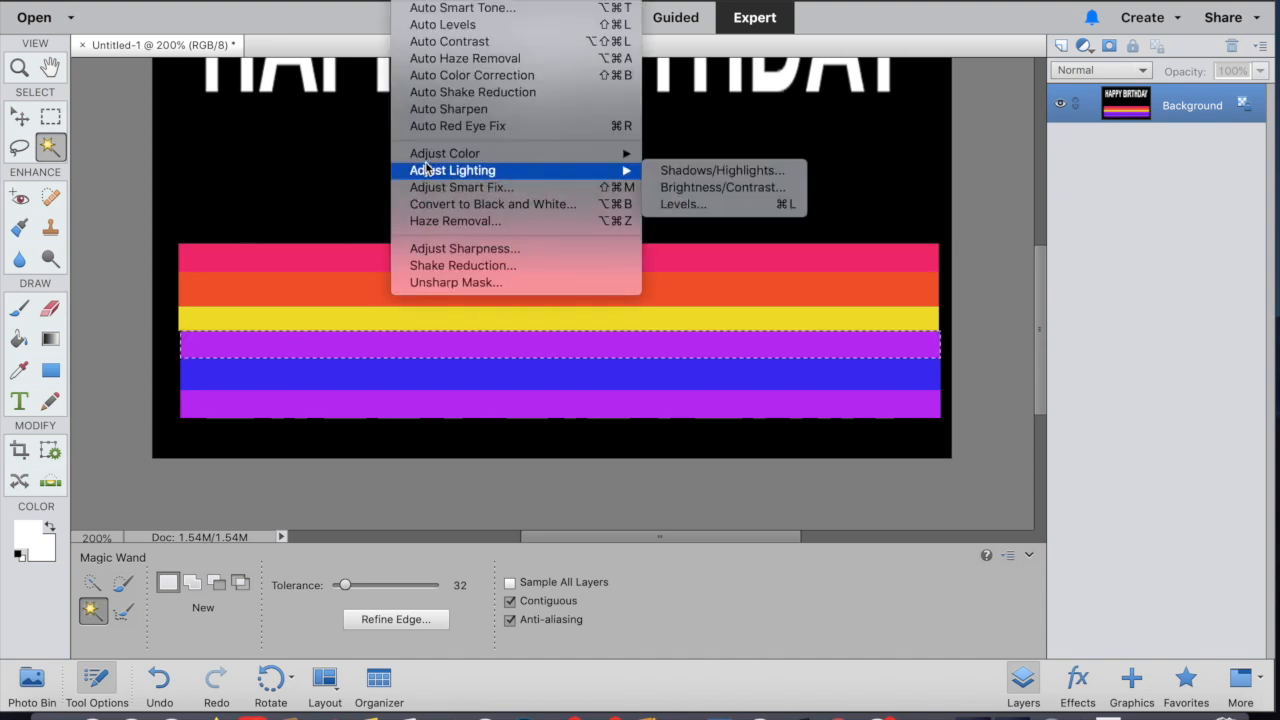
pyautogui.moveTo(430, 160)
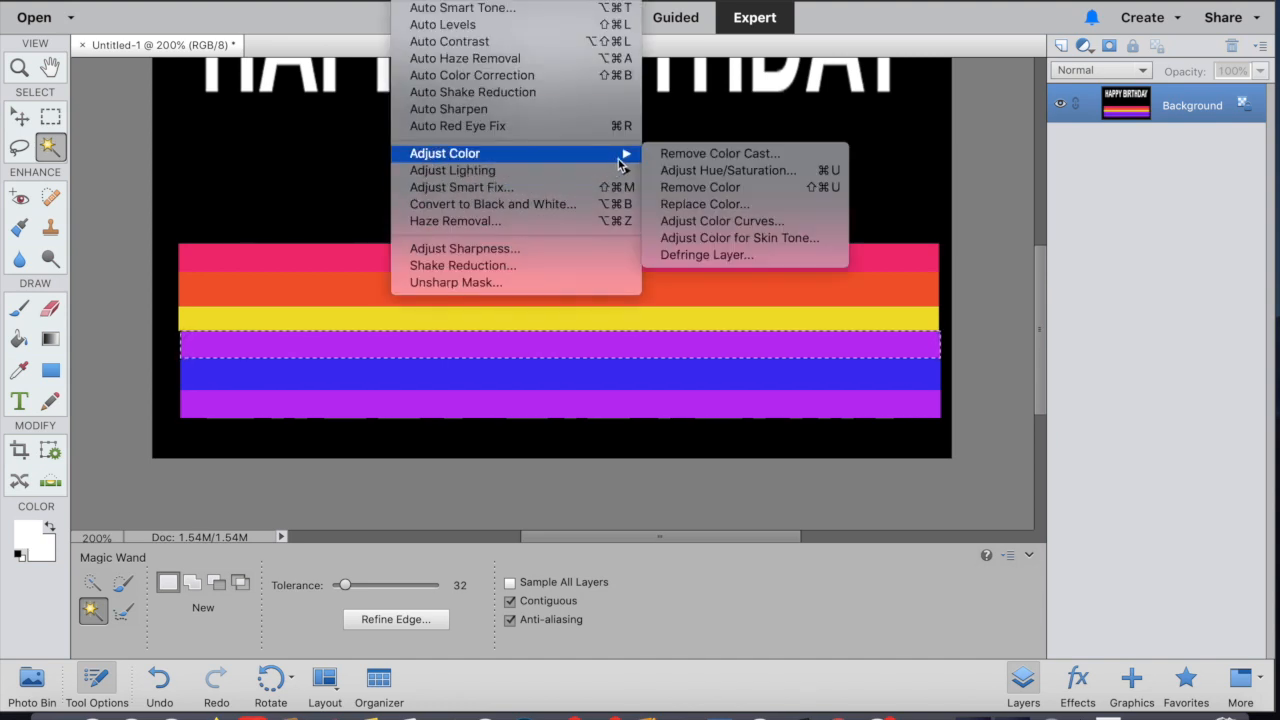
pyautogui.click(666, 171)
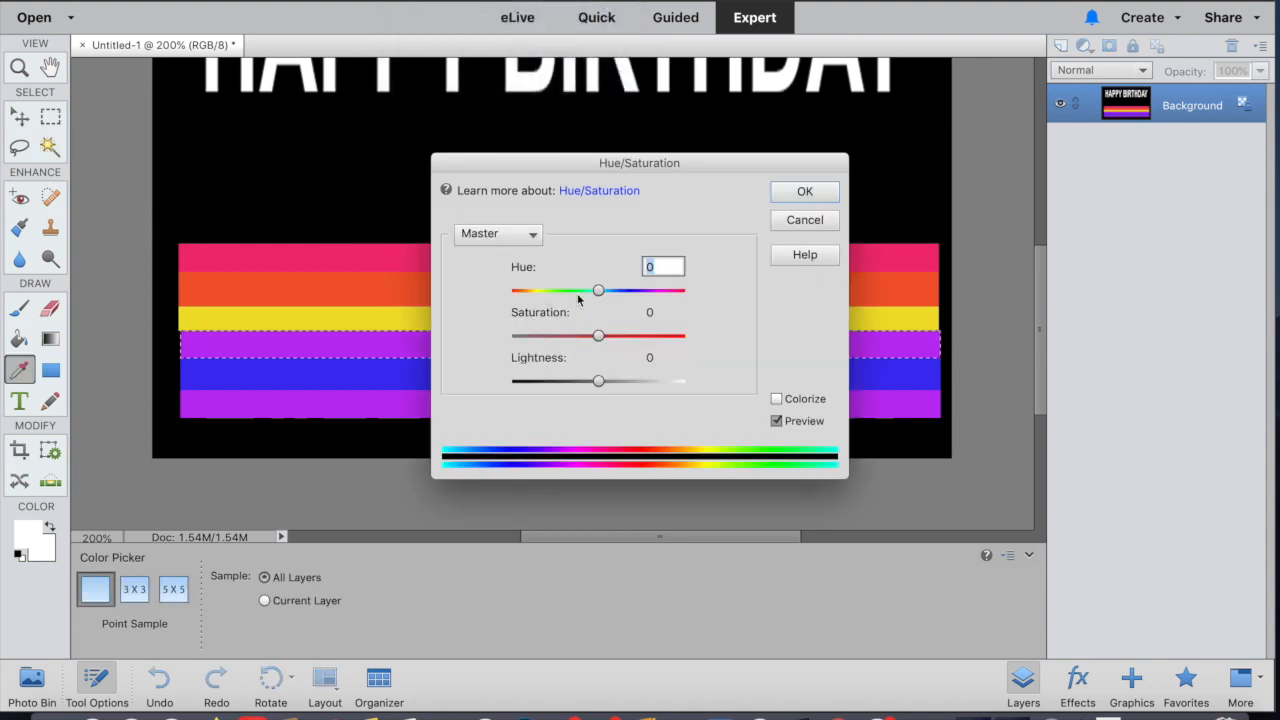
pyautogui.moveTo(599, 292); pyautogui.dragTo(527, 295)
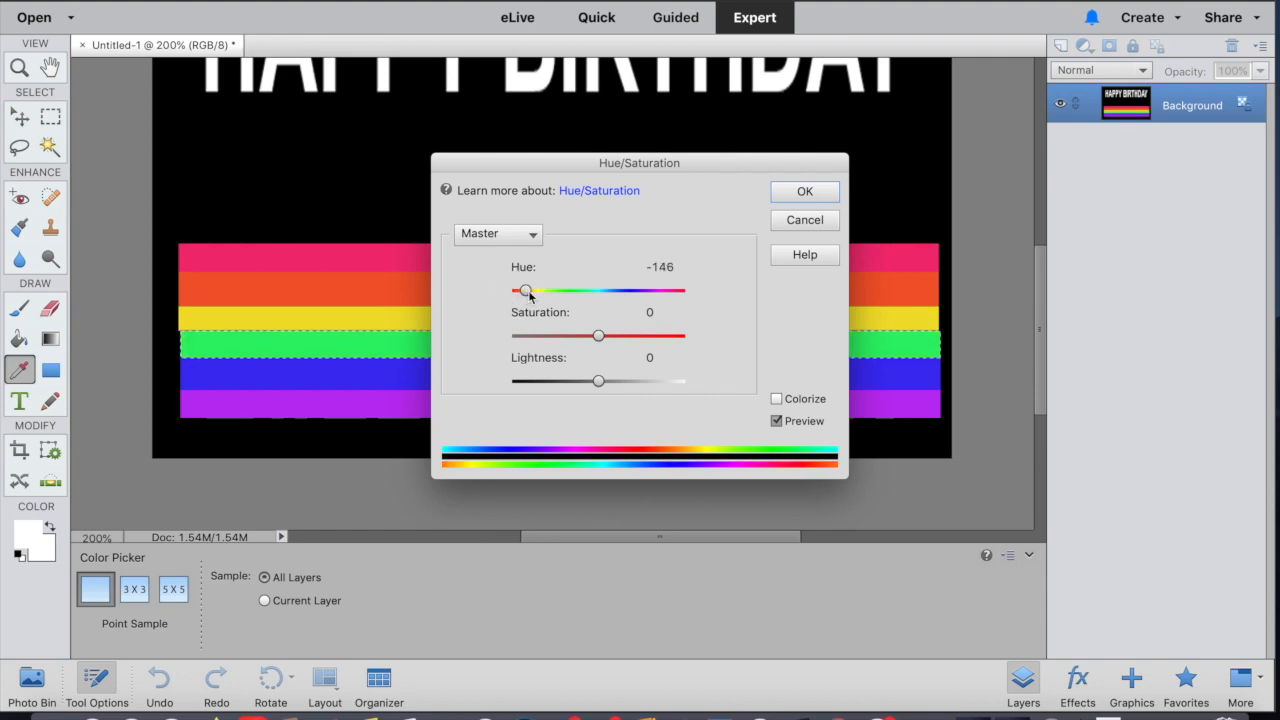
pyautogui.click(805, 192)
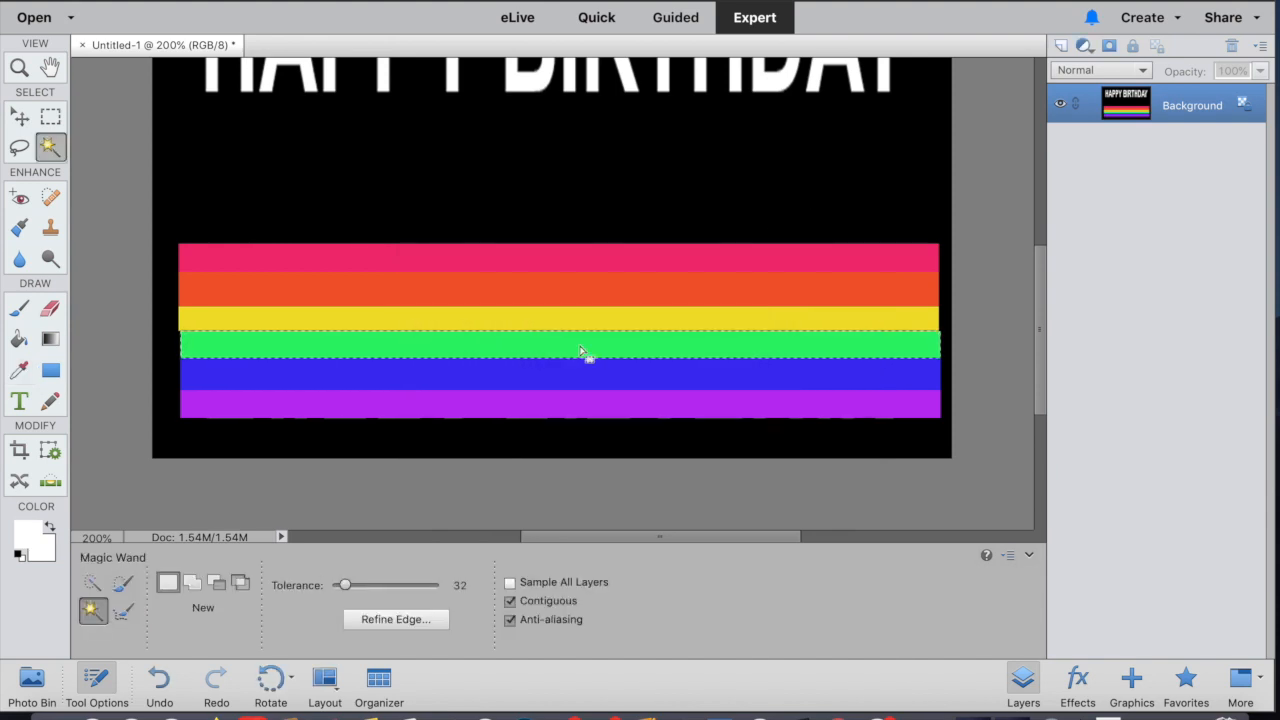
pyautogui.hotkey('ctrl', 'd')
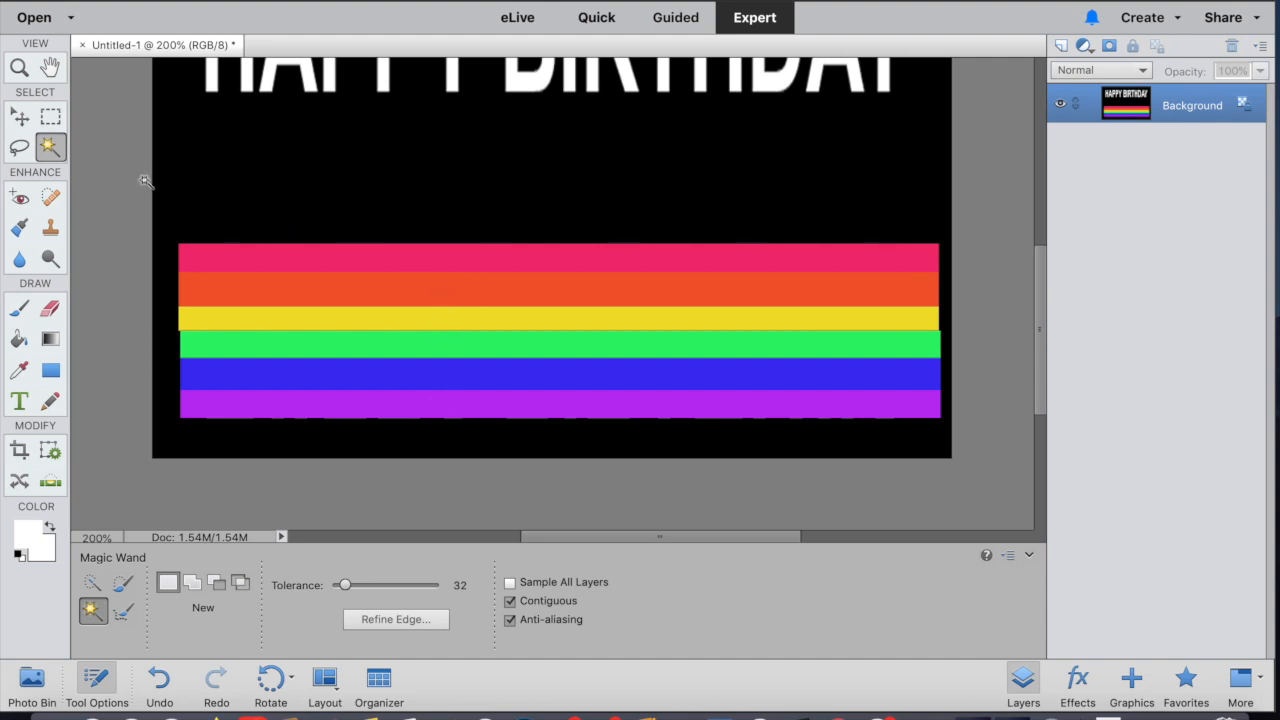
# - Select a rectangle just inside the edges of the rainbow bands and apply a Gaussian Blur with a radius of 10.0 pixels
pyautogui.click(50, 116)
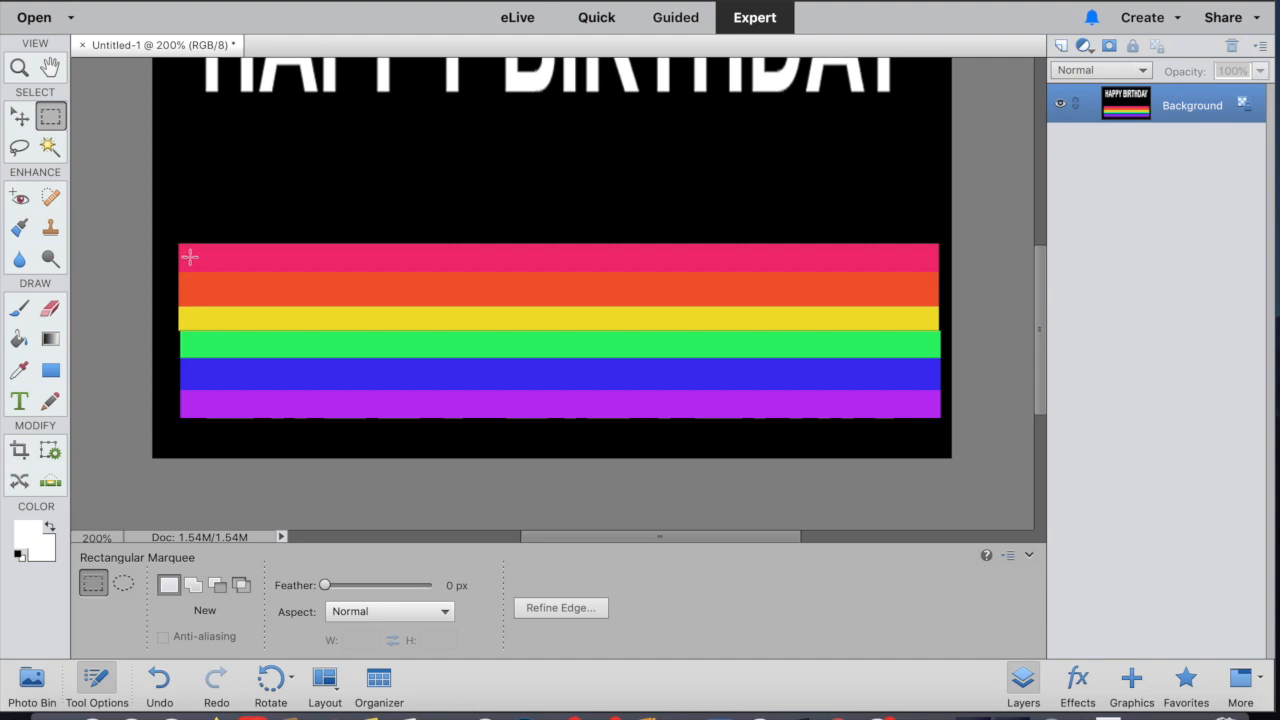
pyautogui.moveTo(190, 257); pyautogui.dragTo(930, 405)
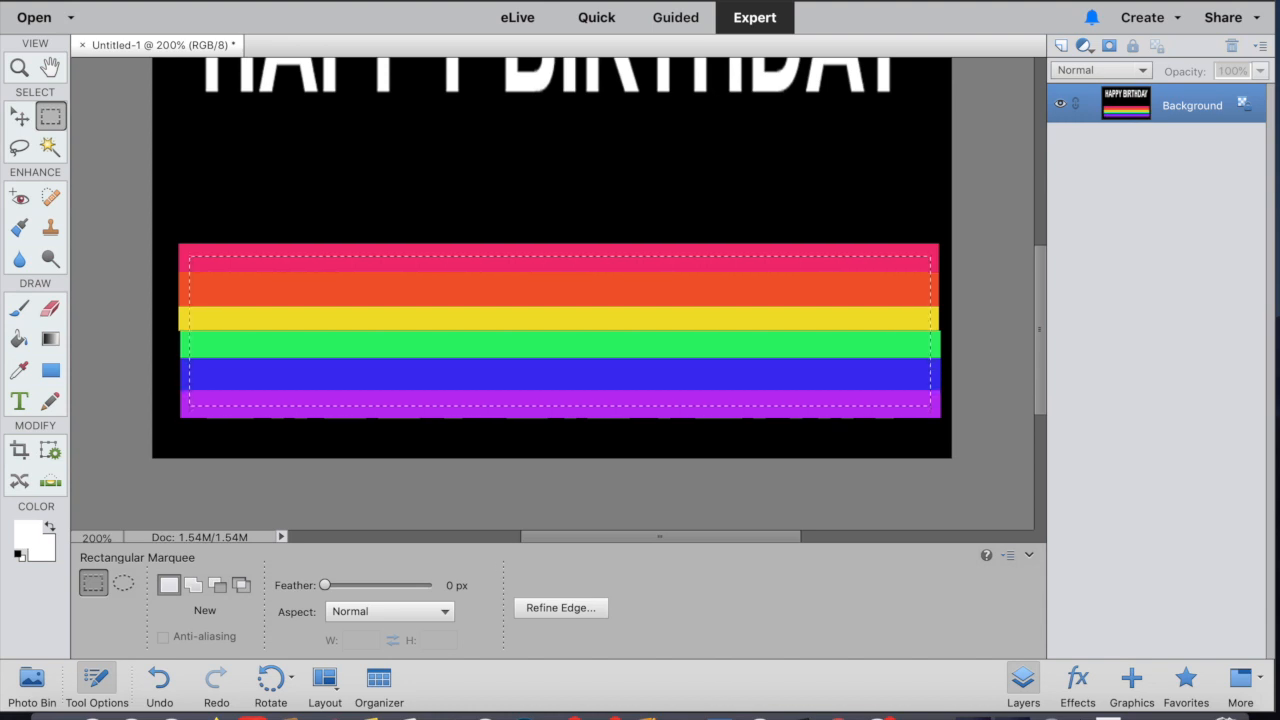
pyautogui.click(577, 1)
pyautogui.moveTo(597, 101)
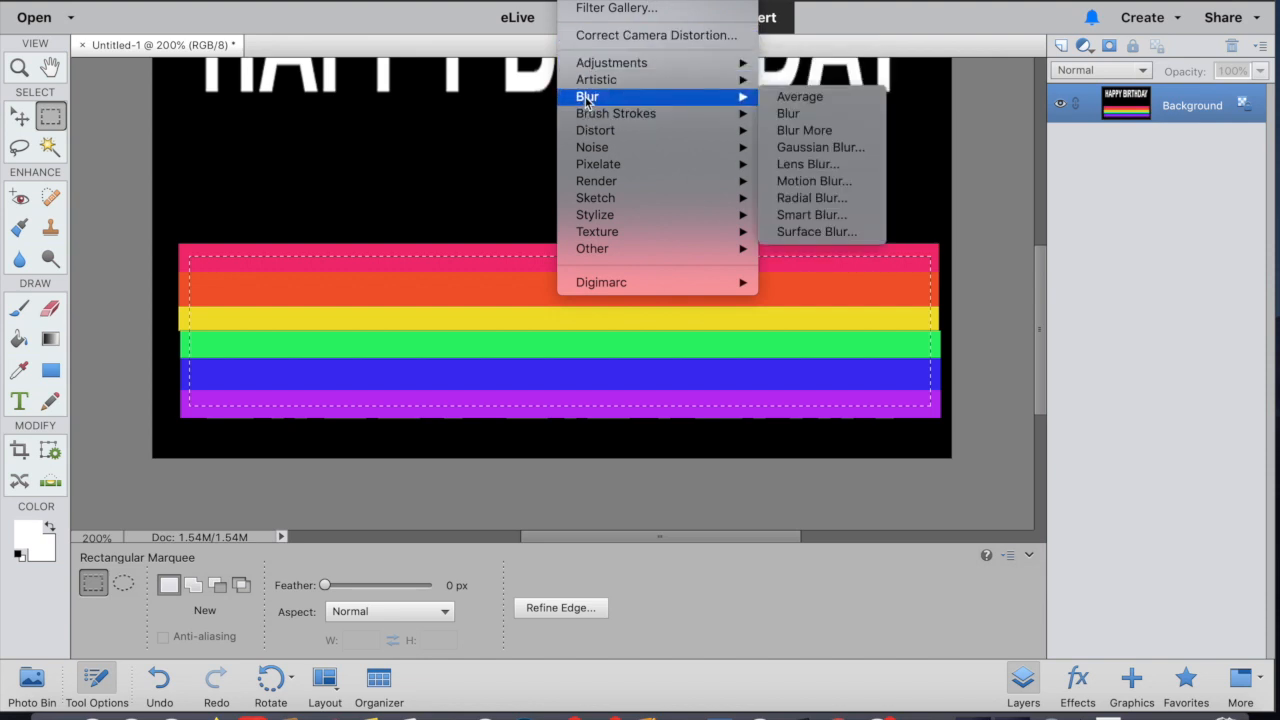
pyautogui.click(784, 150)
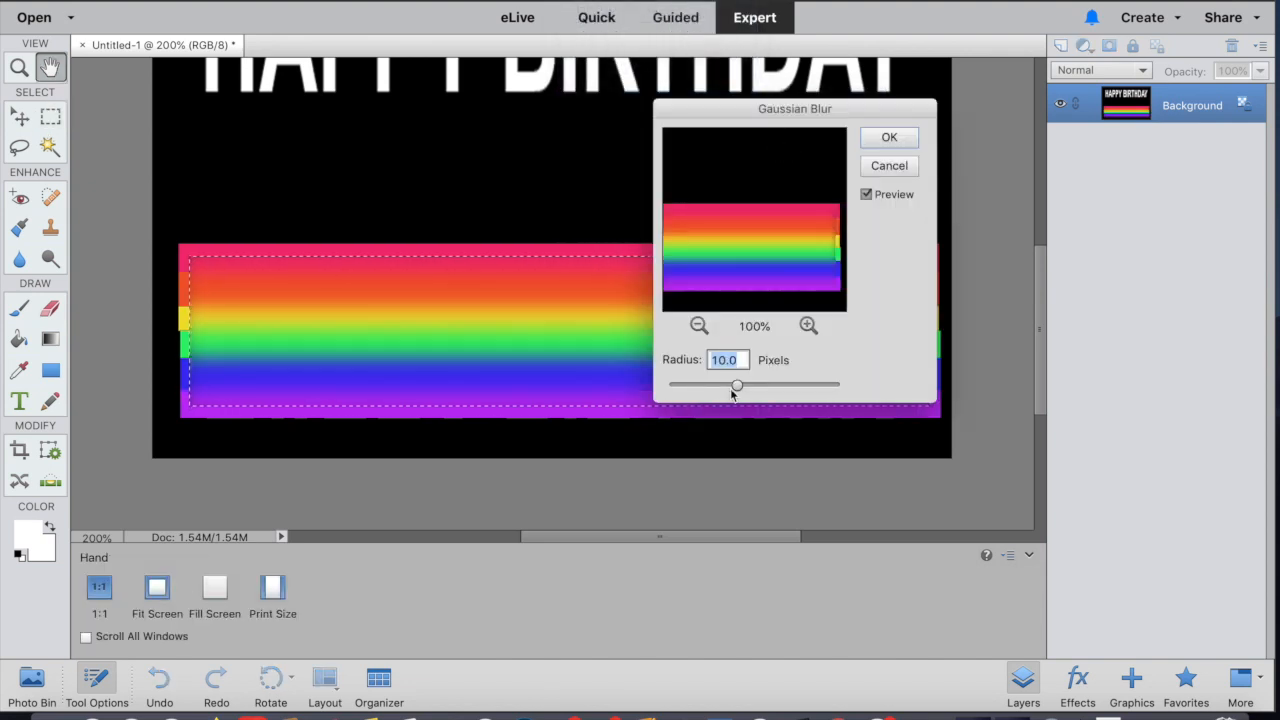
pyautogui.moveTo(737, 388)
pyautogui.mouseDown()
pyautogui.moveTo(680, 389)
pyautogui.moveTo(714, 390)
pyautogui.mouseUp()
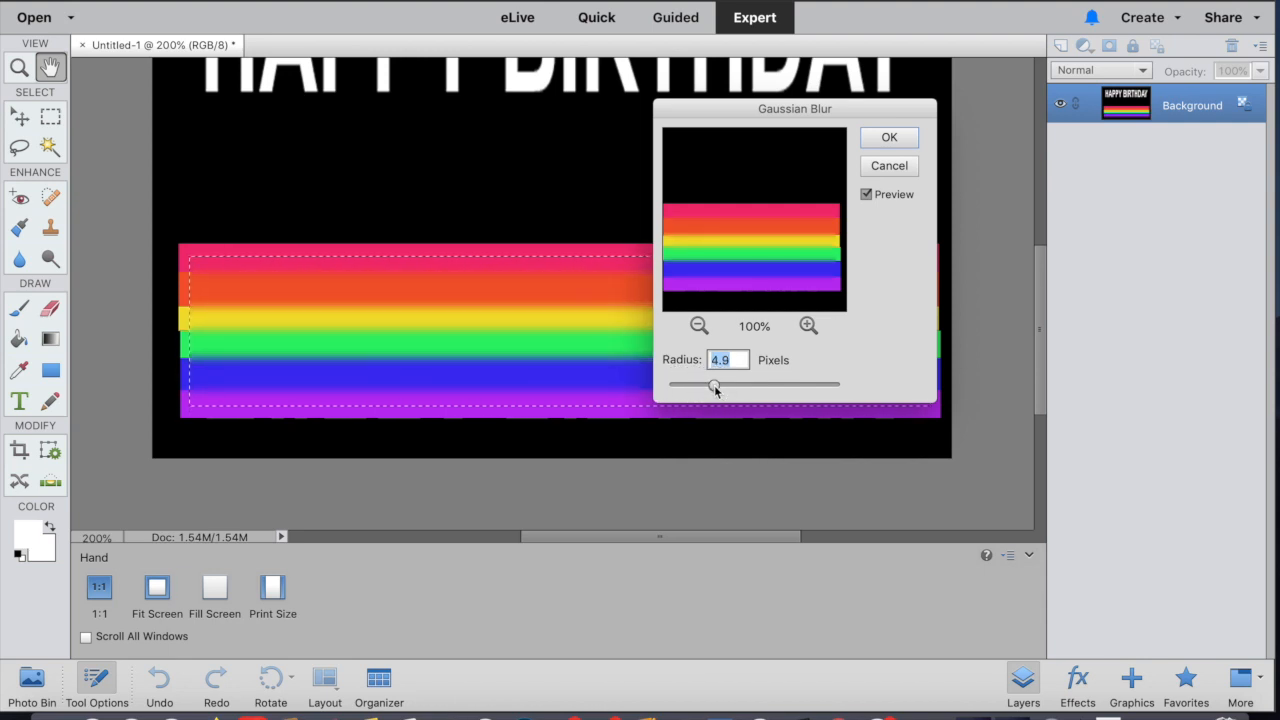
pyautogui.click(715, 388)
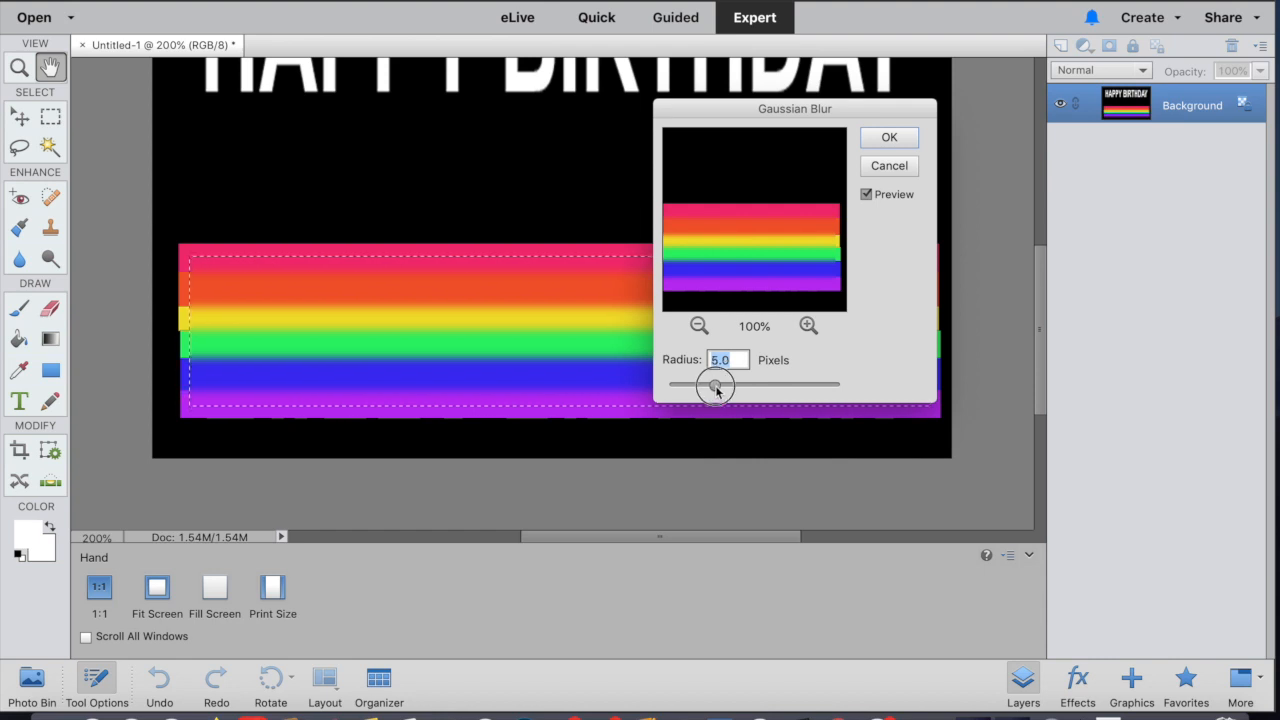
pyautogui.moveTo(787, 399); pyautogui.dragTo(787, 401)
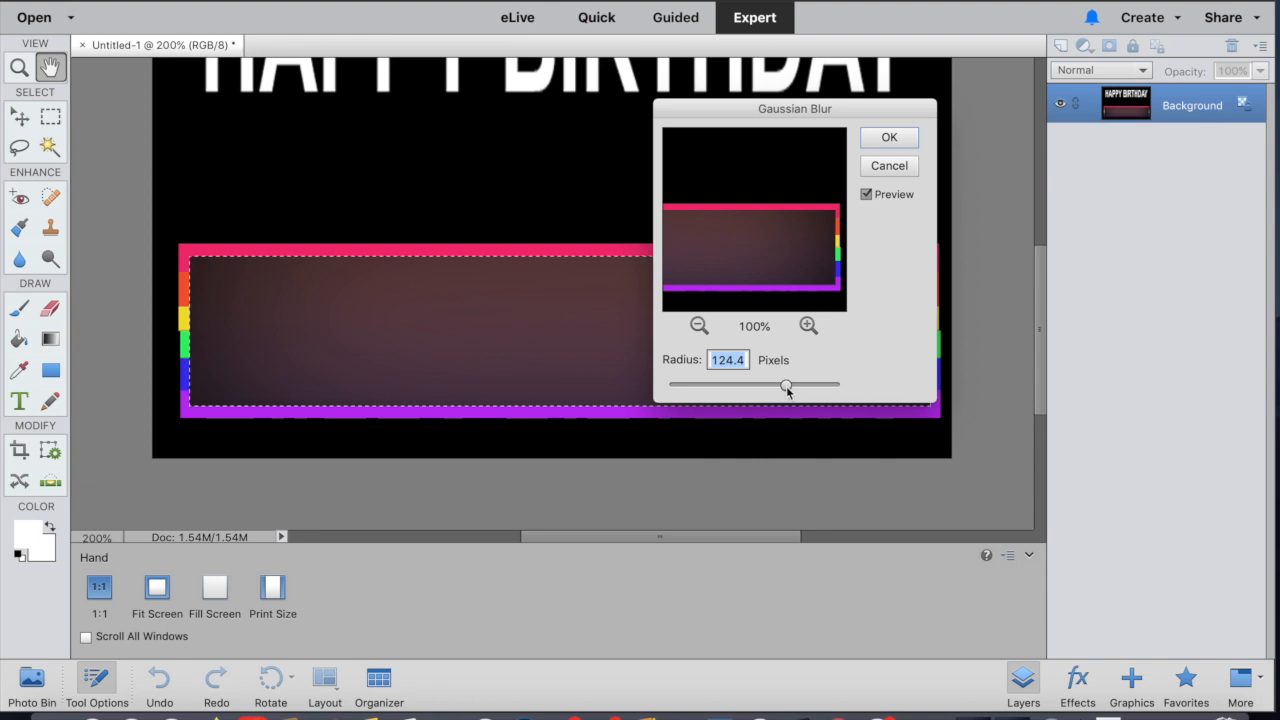
pyautogui.moveTo(759, 389); pyautogui.dragTo(758, 389)
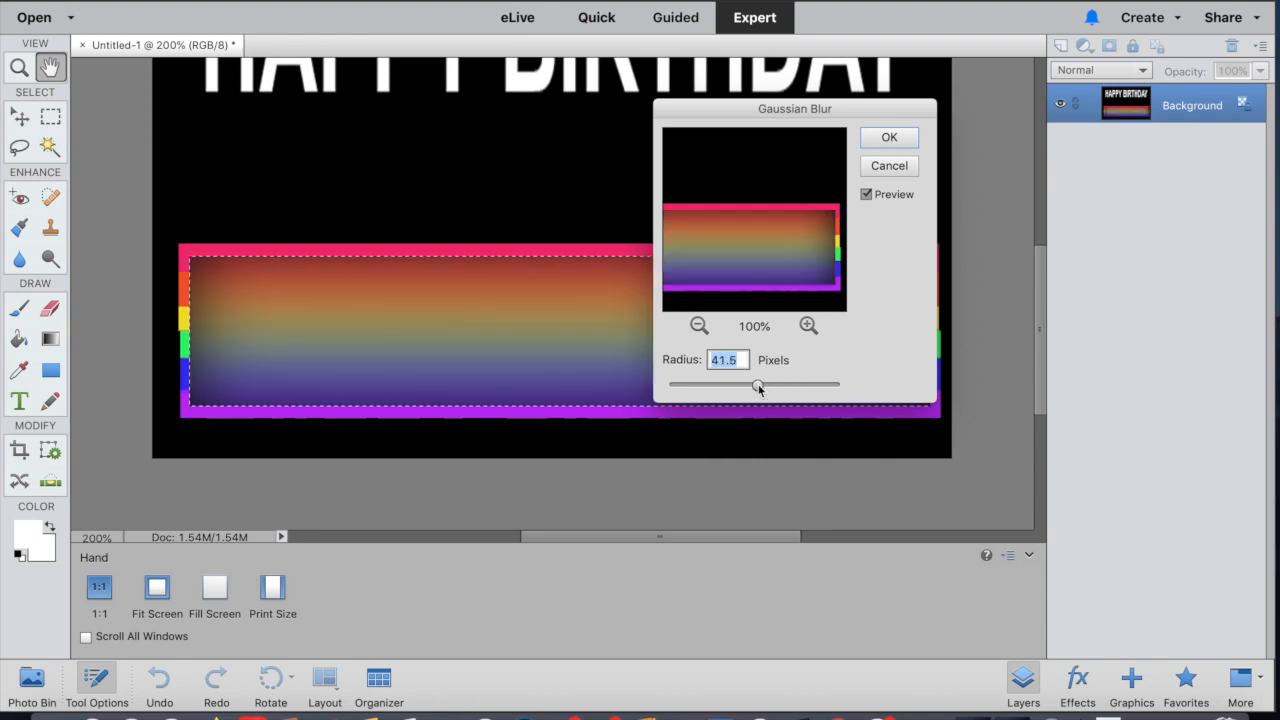
pyautogui.moveTo(732, 386); pyautogui.dragTo(738, 387)
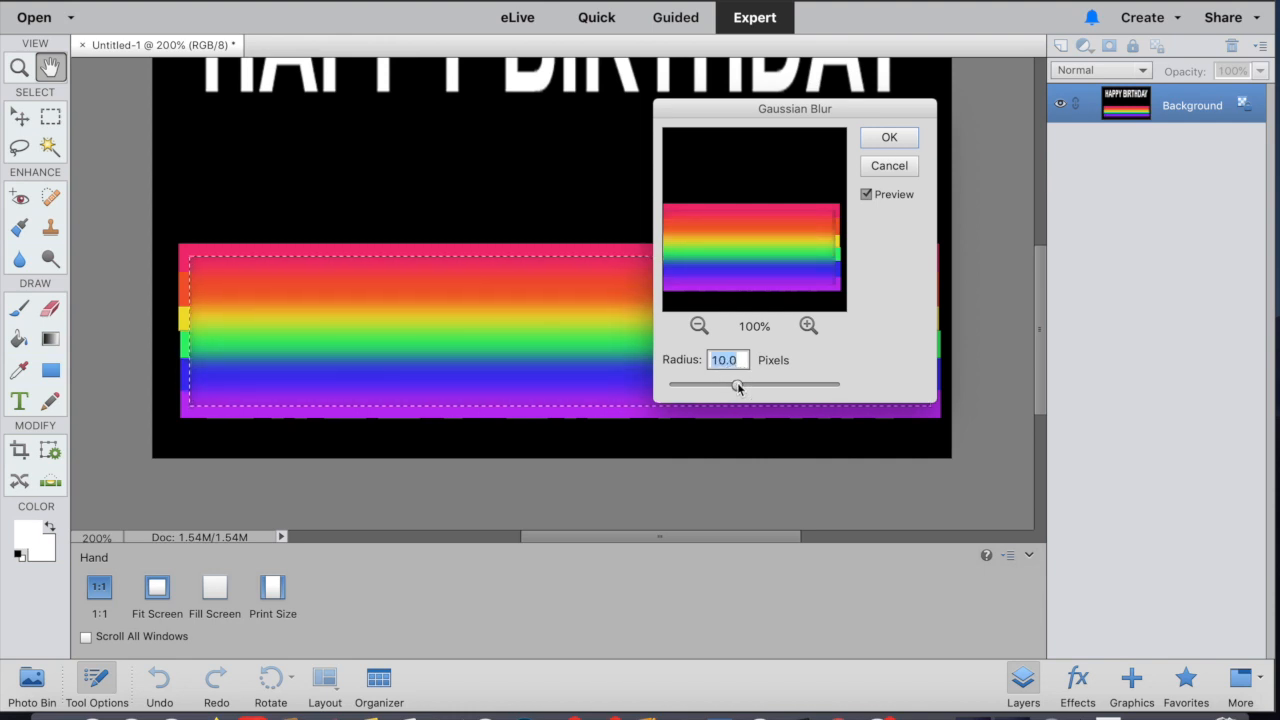
pyautogui.click(887, 137)
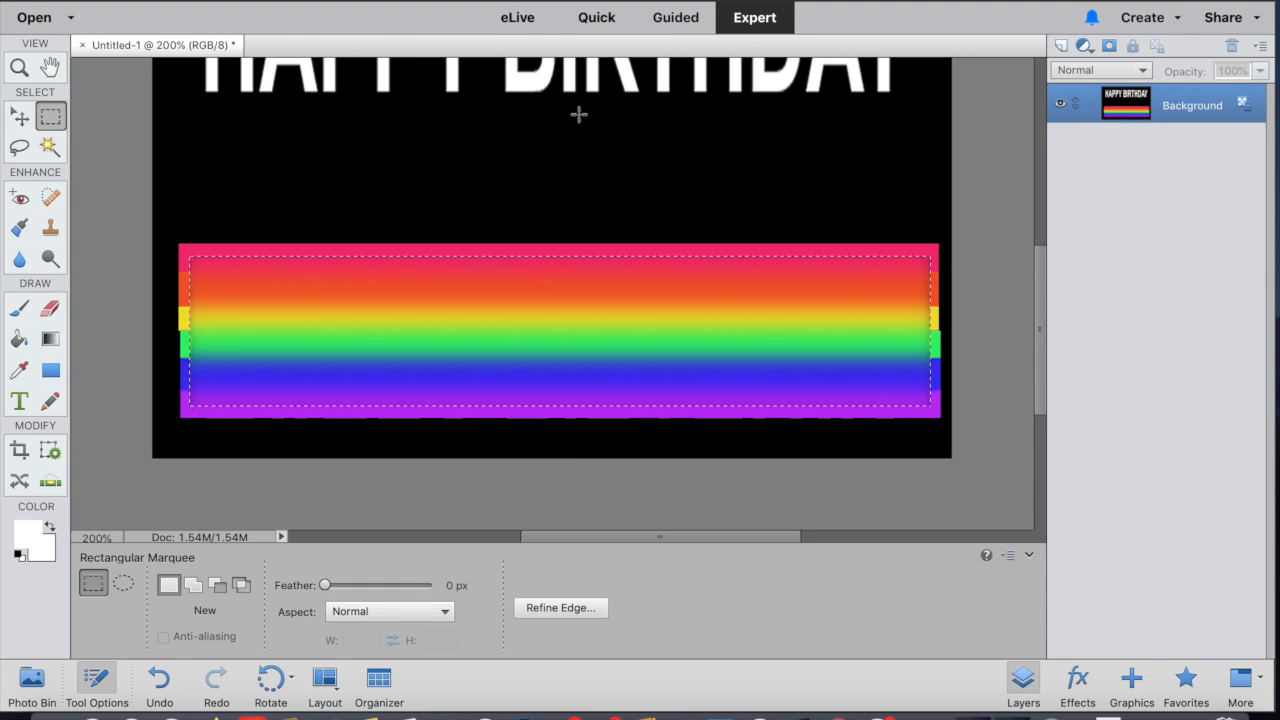
# - Reapply the last Gaussian Blur to the selected rainbow area and clear the selection
pyautogui.click(580, 1)
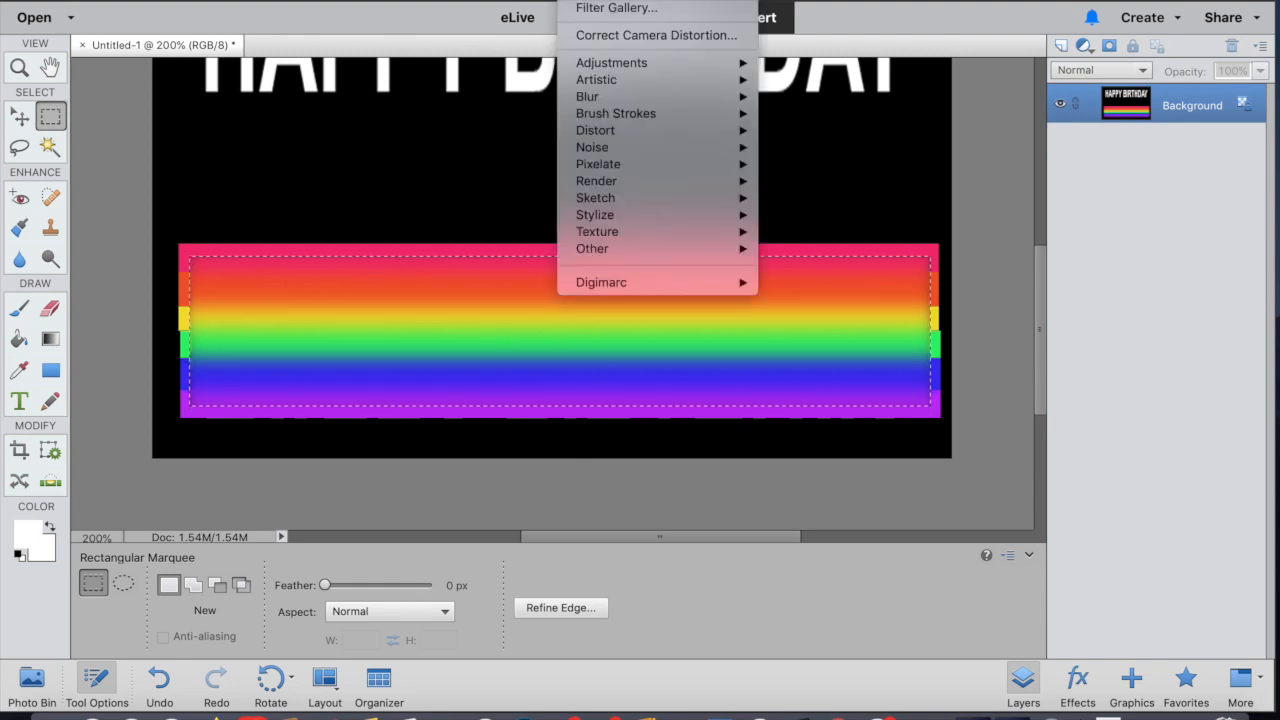
pyautogui.click(595, 3)
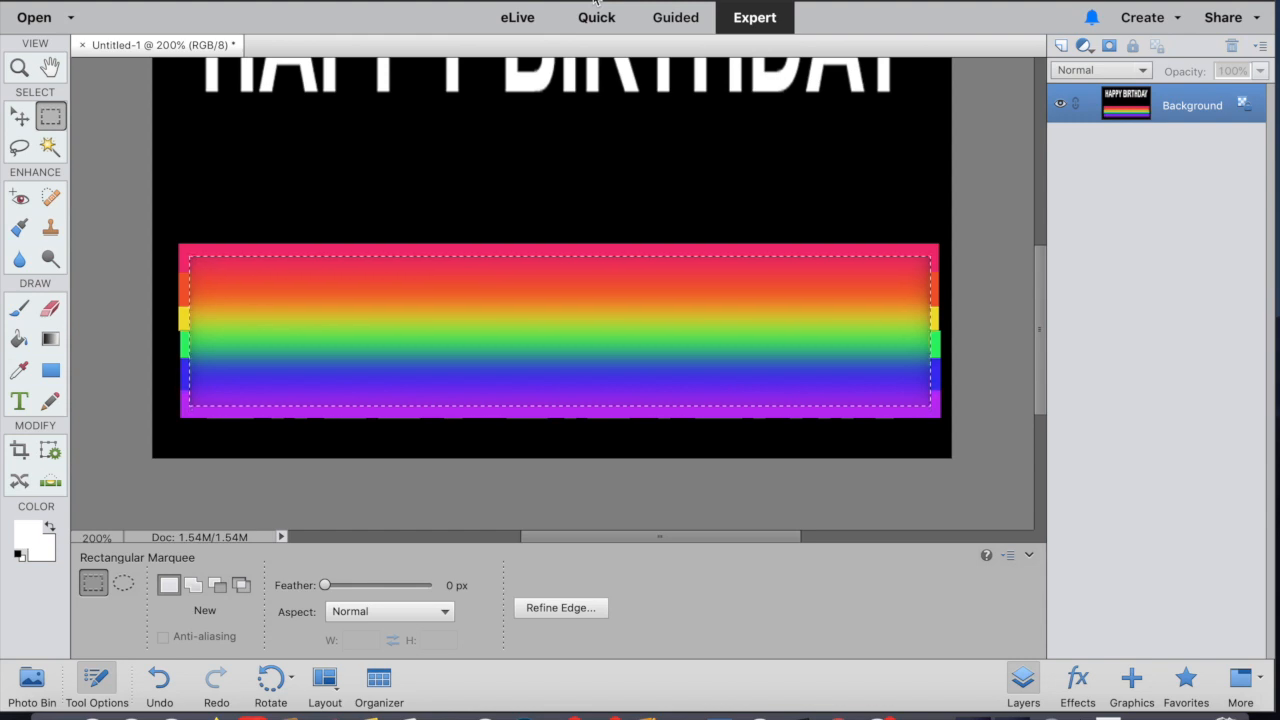
pyautogui.click(559, 277)
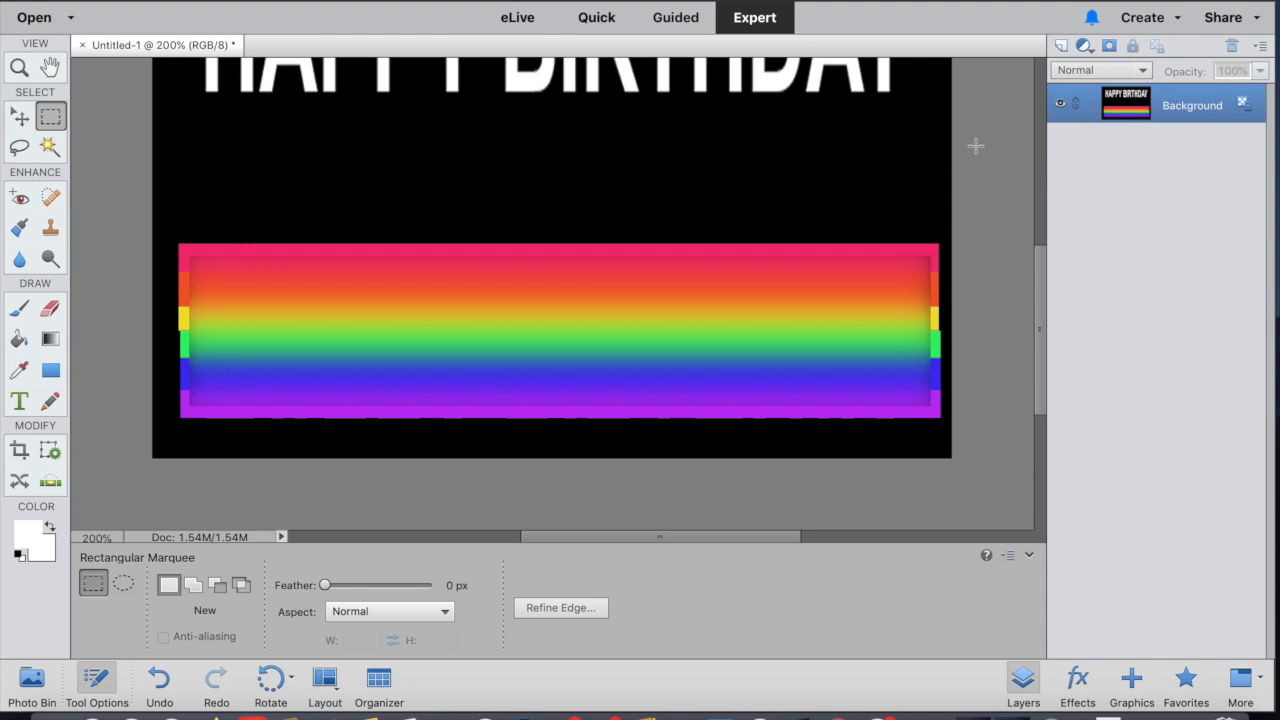
# - Copy a rectangular area around the HAPPY BIRTHDAY text to a new layer and move the copy down so it covers the rainbow bands
pyautogui.moveTo(1039, 297); pyautogui.dragTo(1043, 240)
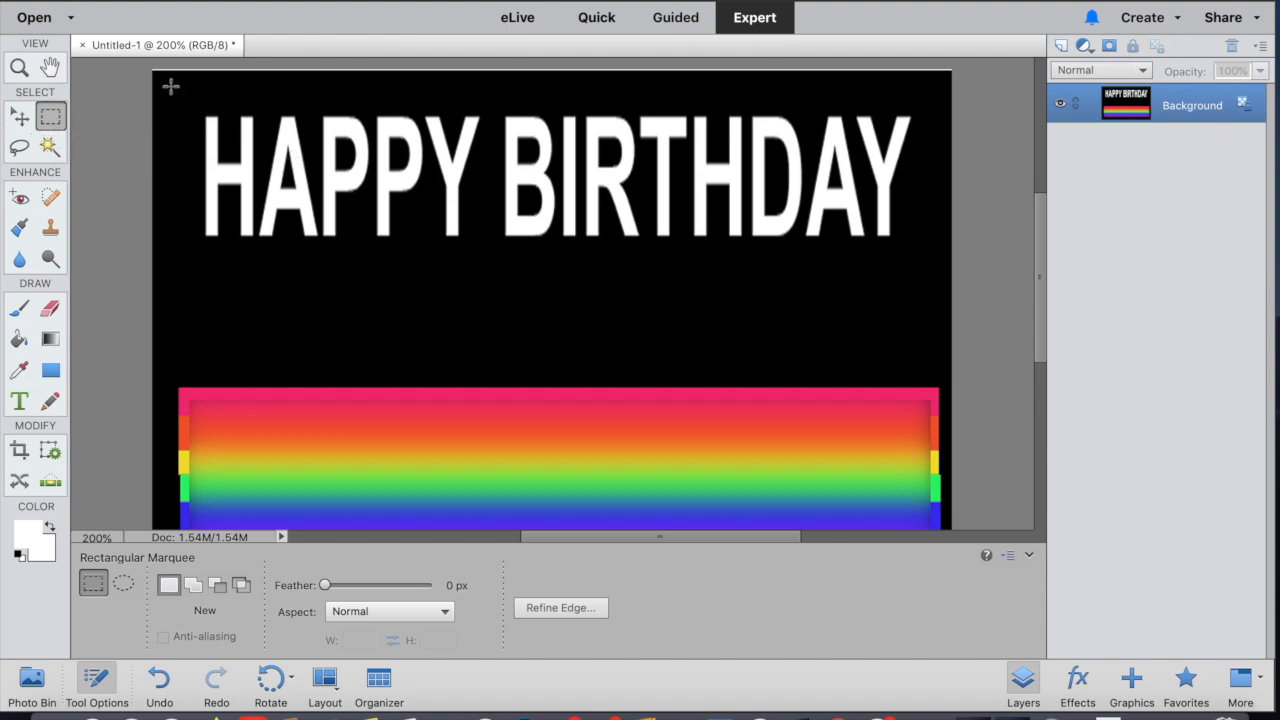
pyautogui.moveTo(164, 80); pyautogui.dragTo(940, 285)
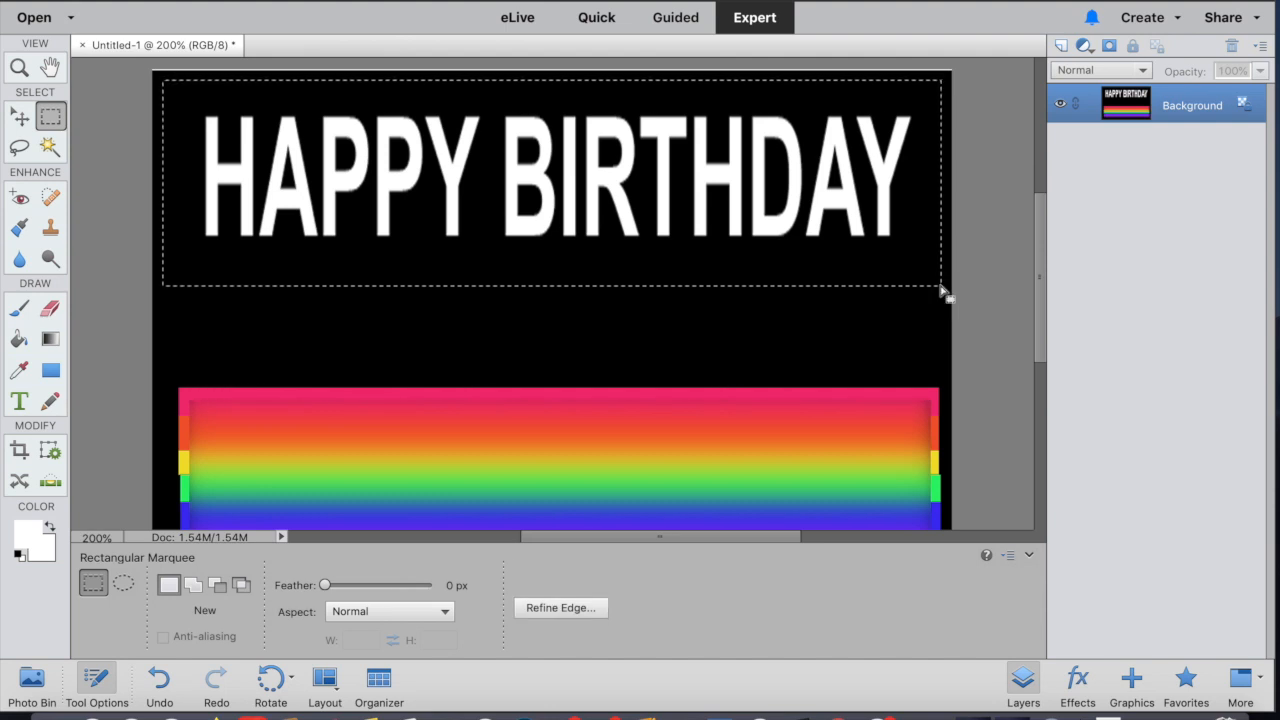
pyautogui.hotkey('ctrl', 'j')
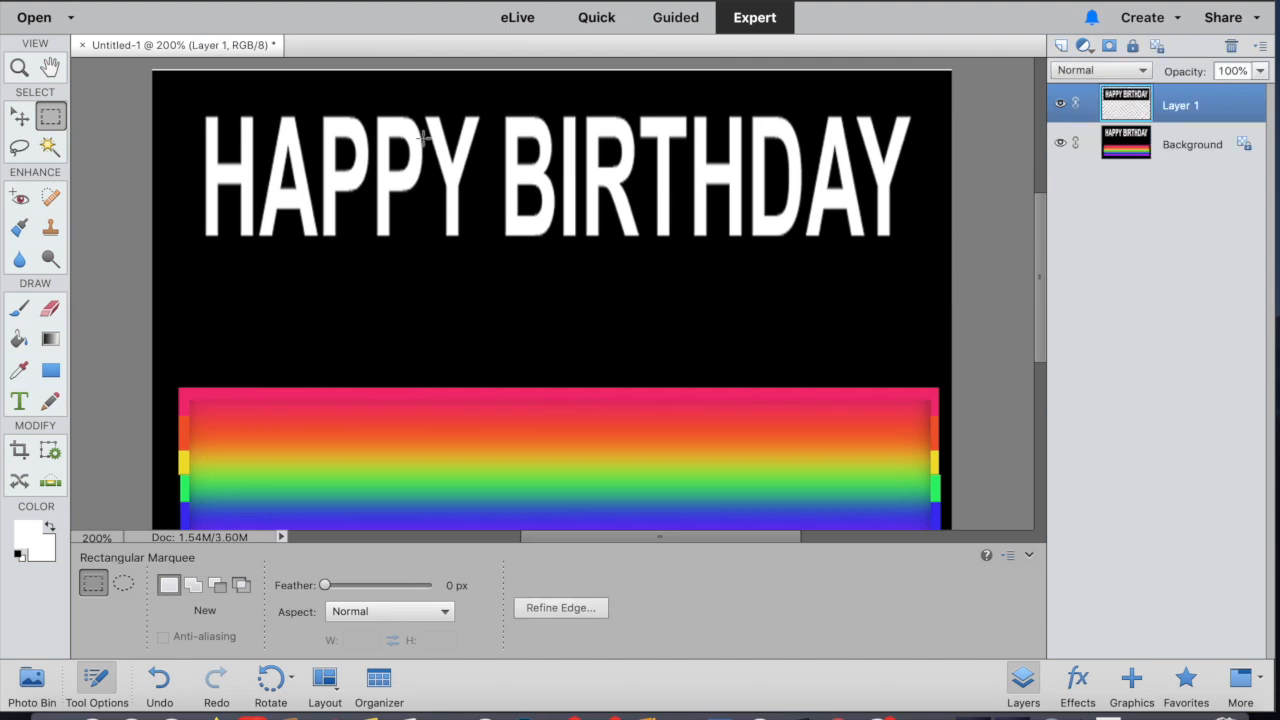
pyautogui.click(19, 119)
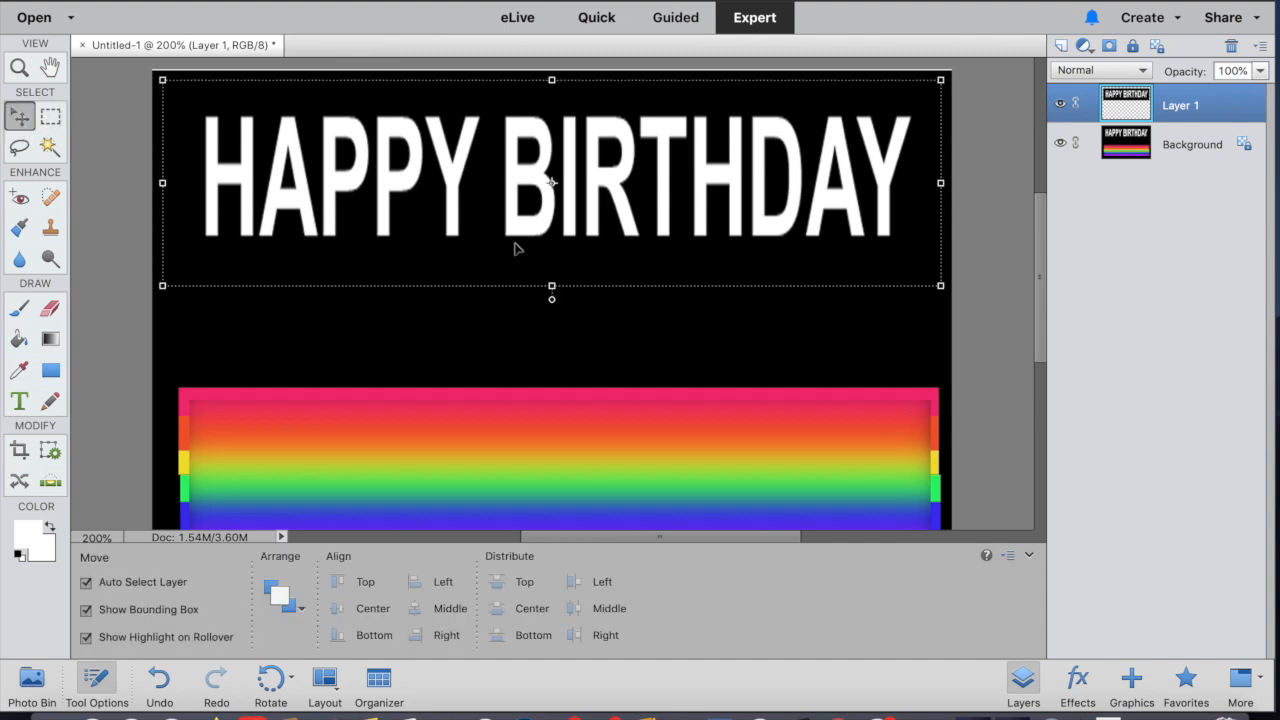
pyautogui.moveTo(551, 183); pyautogui.dragTo(551, 425)
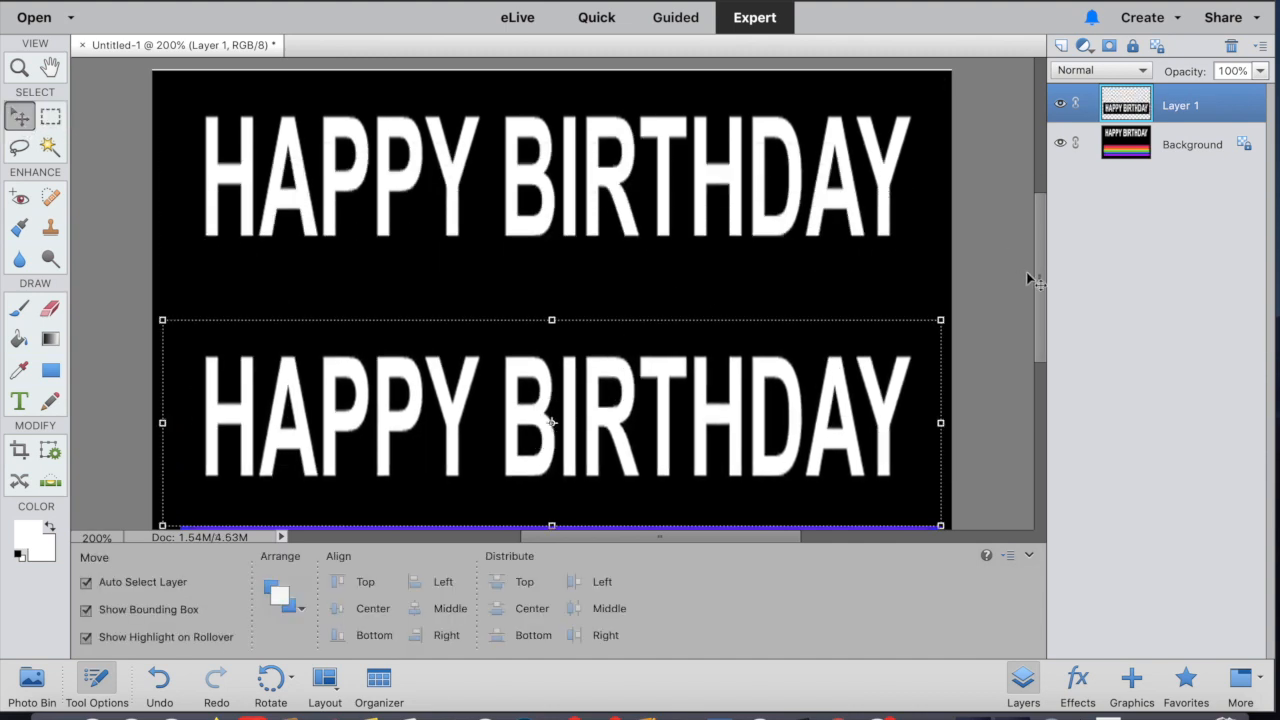
pyautogui.moveTo(1040, 270); pyautogui.dragTo(1040, 337)
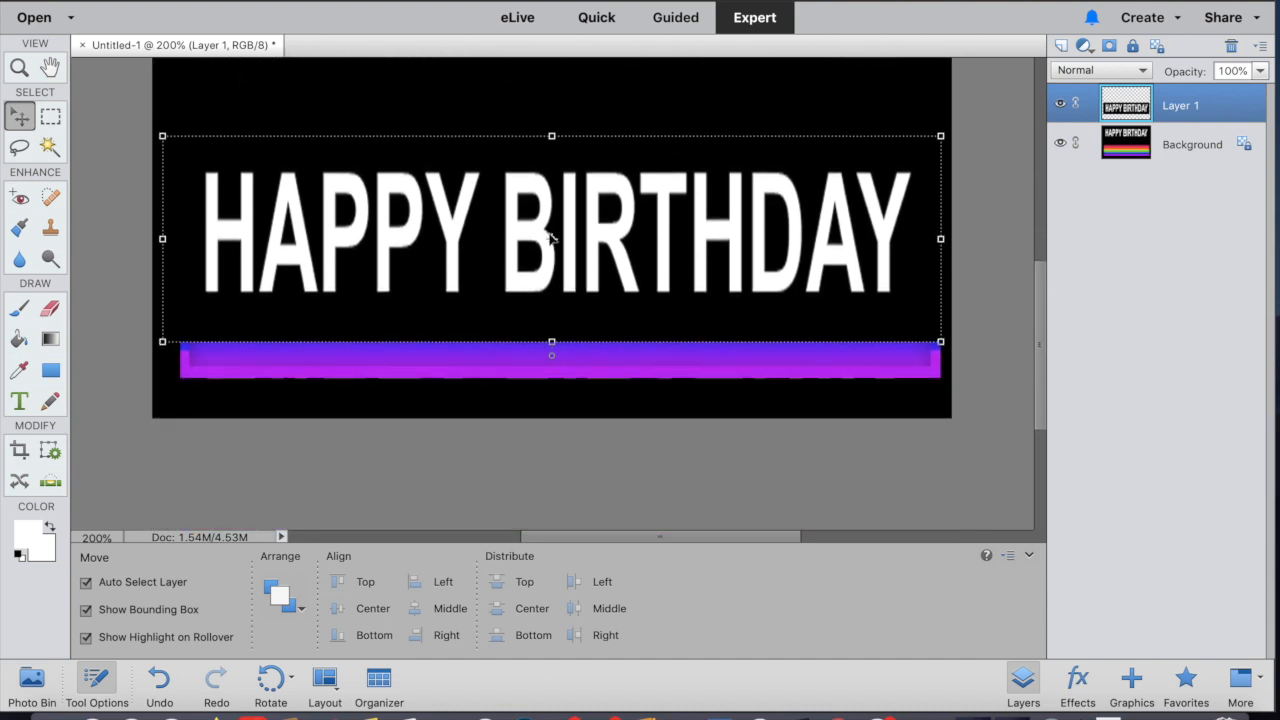
pyautogui.moveTo(551, 238); pyautogui.dragTo(551, 290)
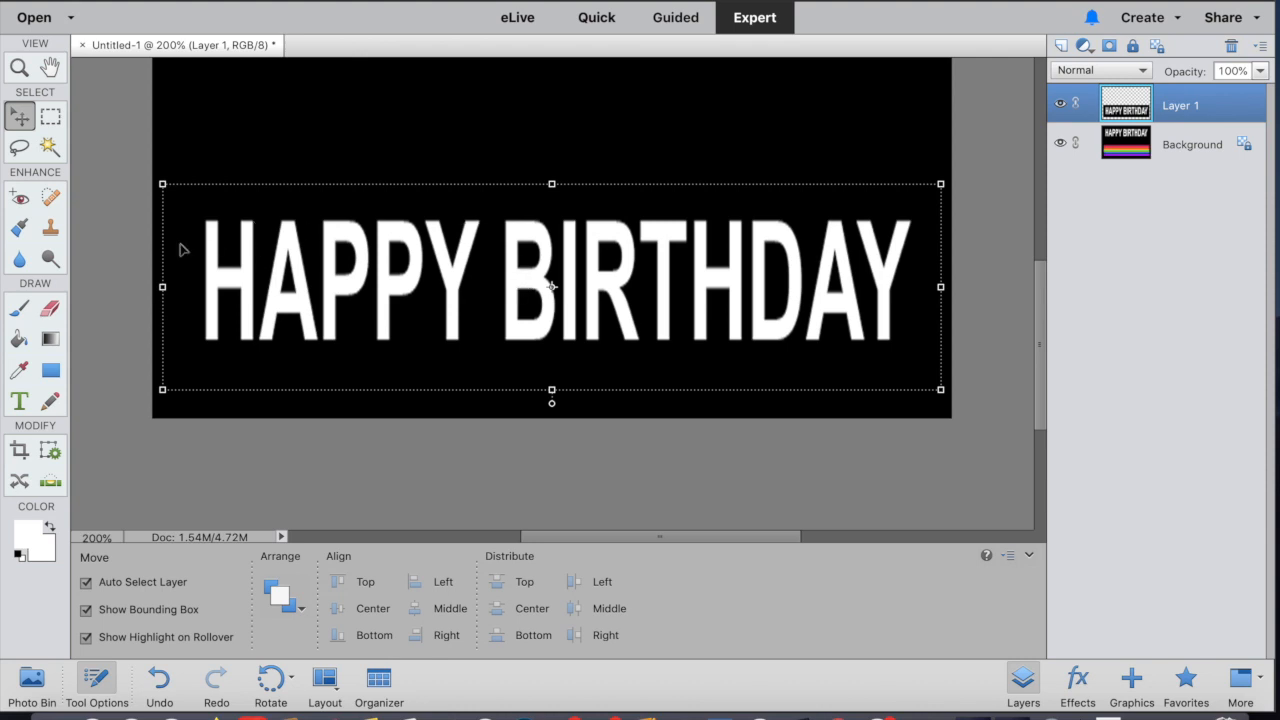
# - Select each white letter of HAPPY on Layer 1 with the Magic Wand and delete its fill to expose the rainbow bands
pyautogui.click(50, 148)
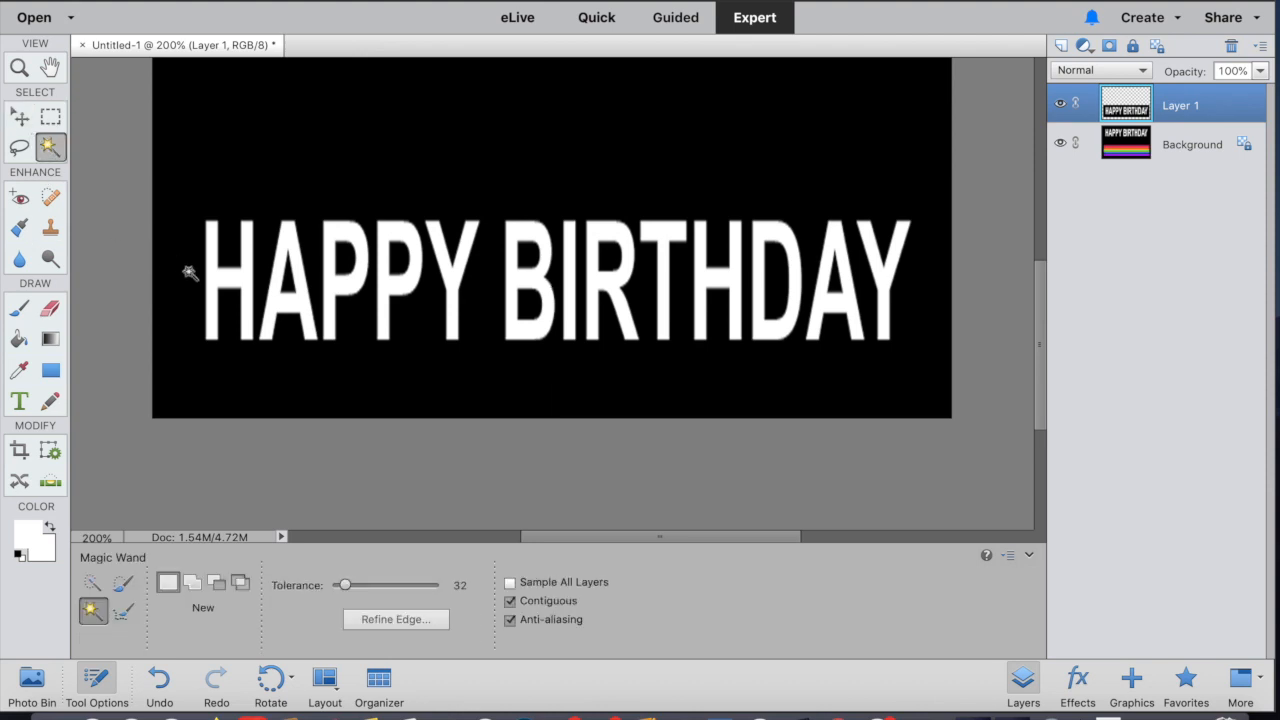
pyautogui.click(224, 285)
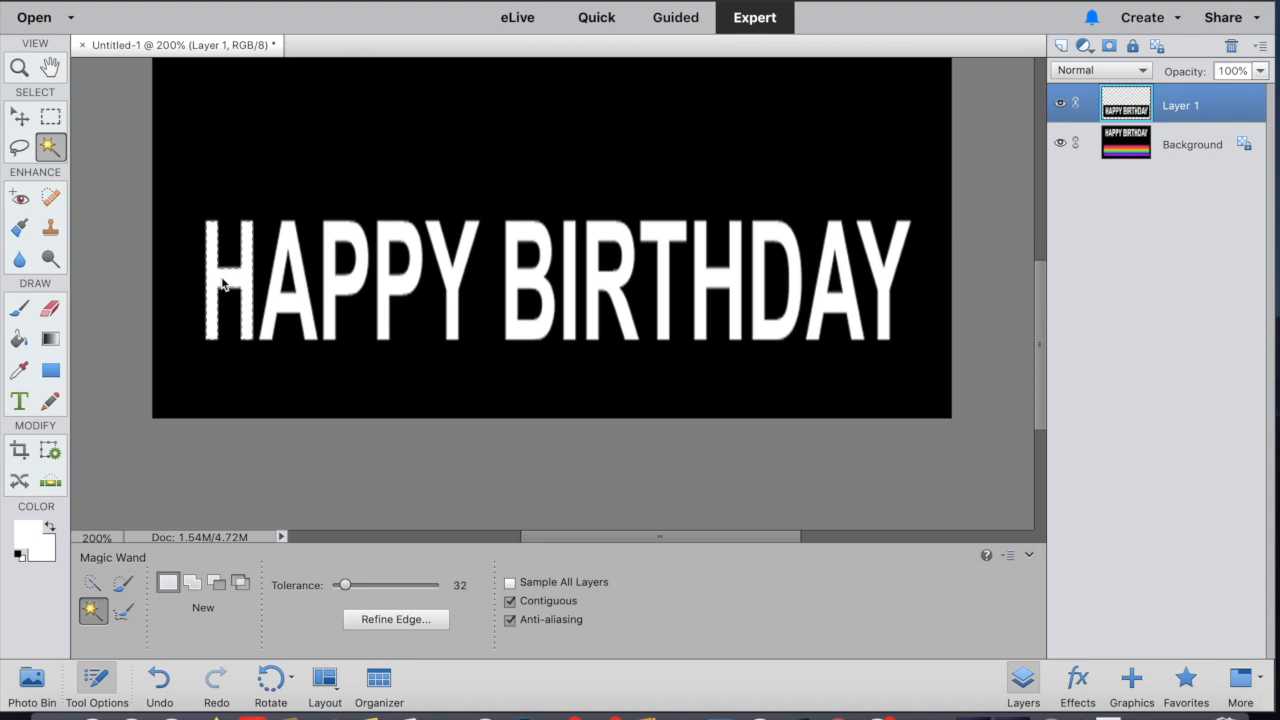
pyautogui.press('Delete')
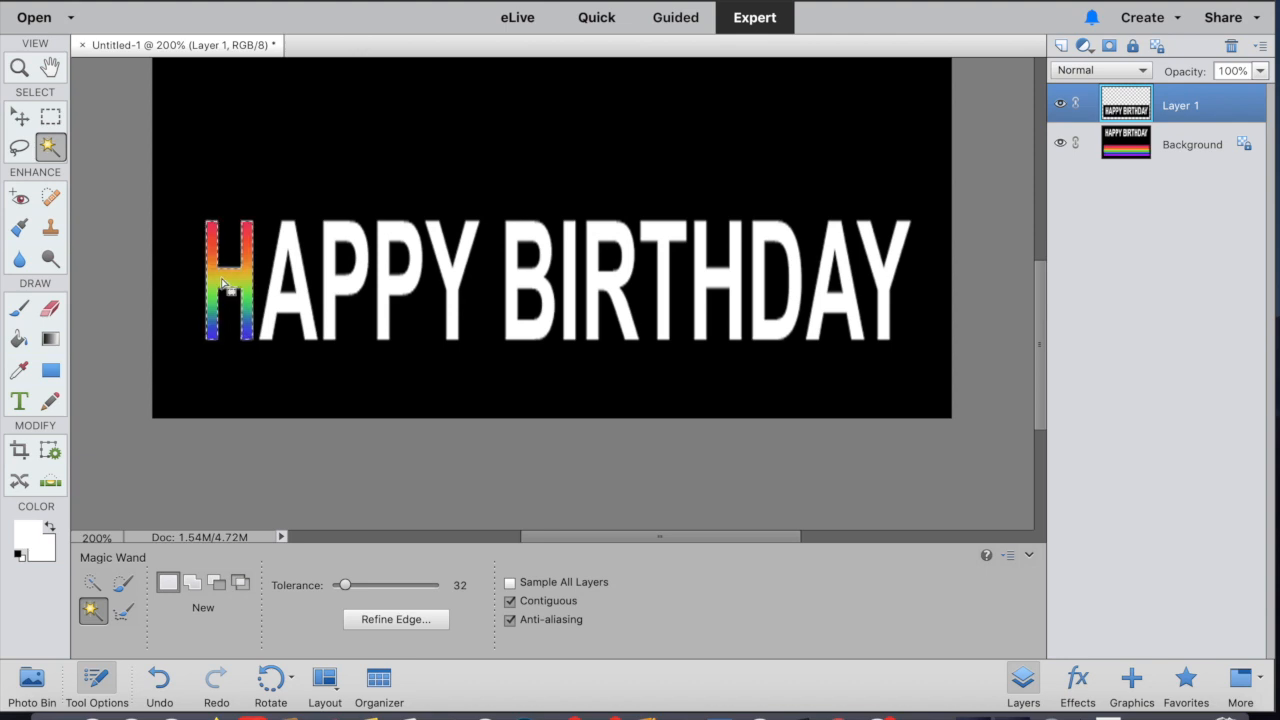
pyautogui.click(279, 306)
pyautogui.press('Delete')
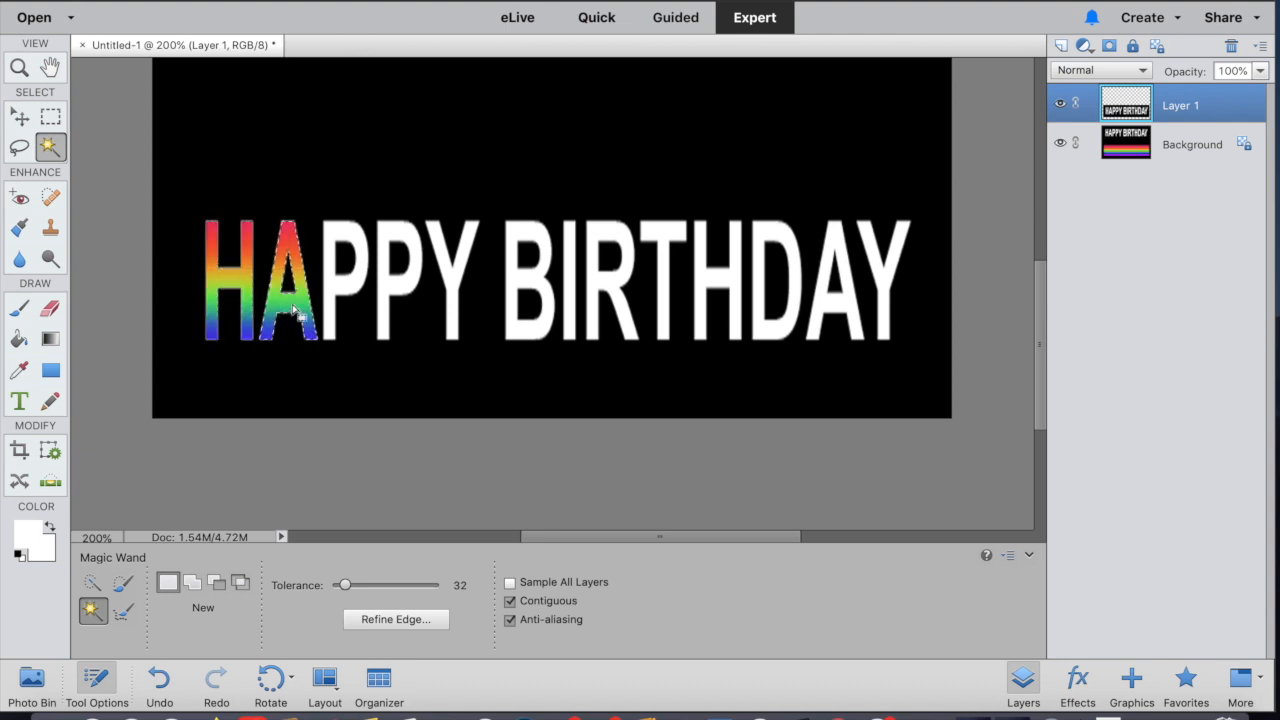
pyautogui.click(335, 293)
pyautogui.press('Delete')
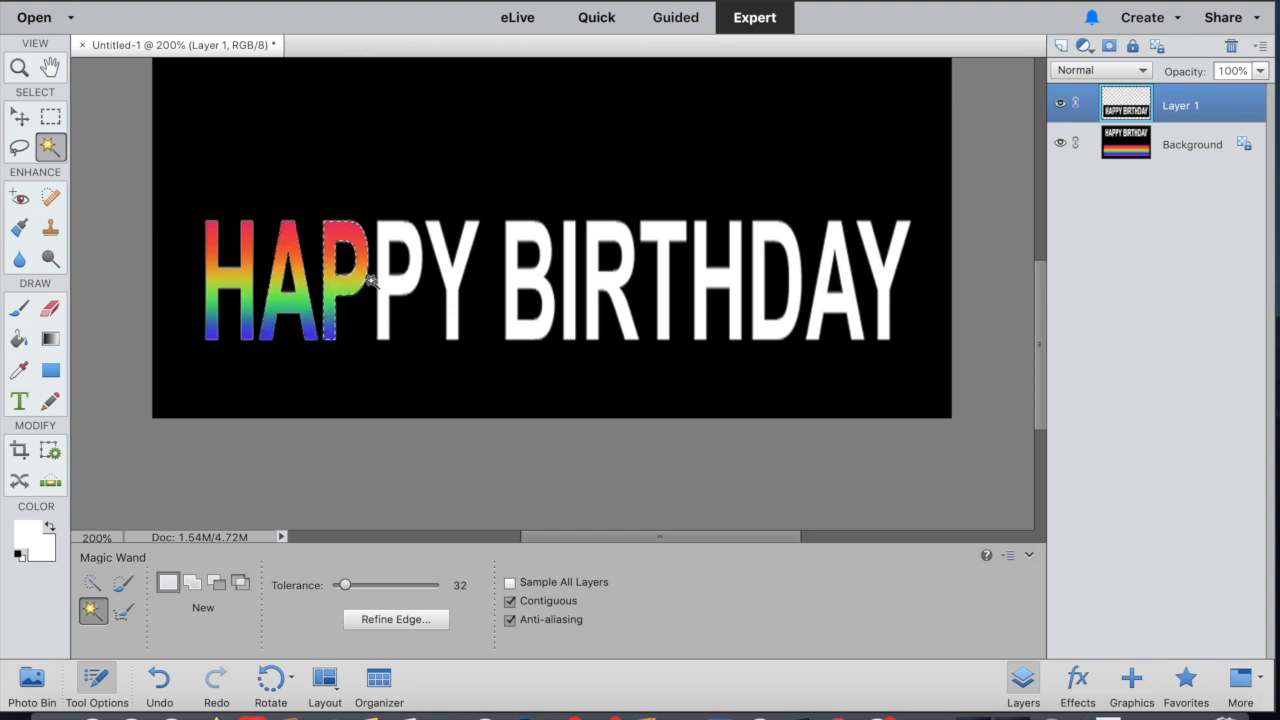
pyautogui.click(385, 289)
pyautogui.press('Delete')
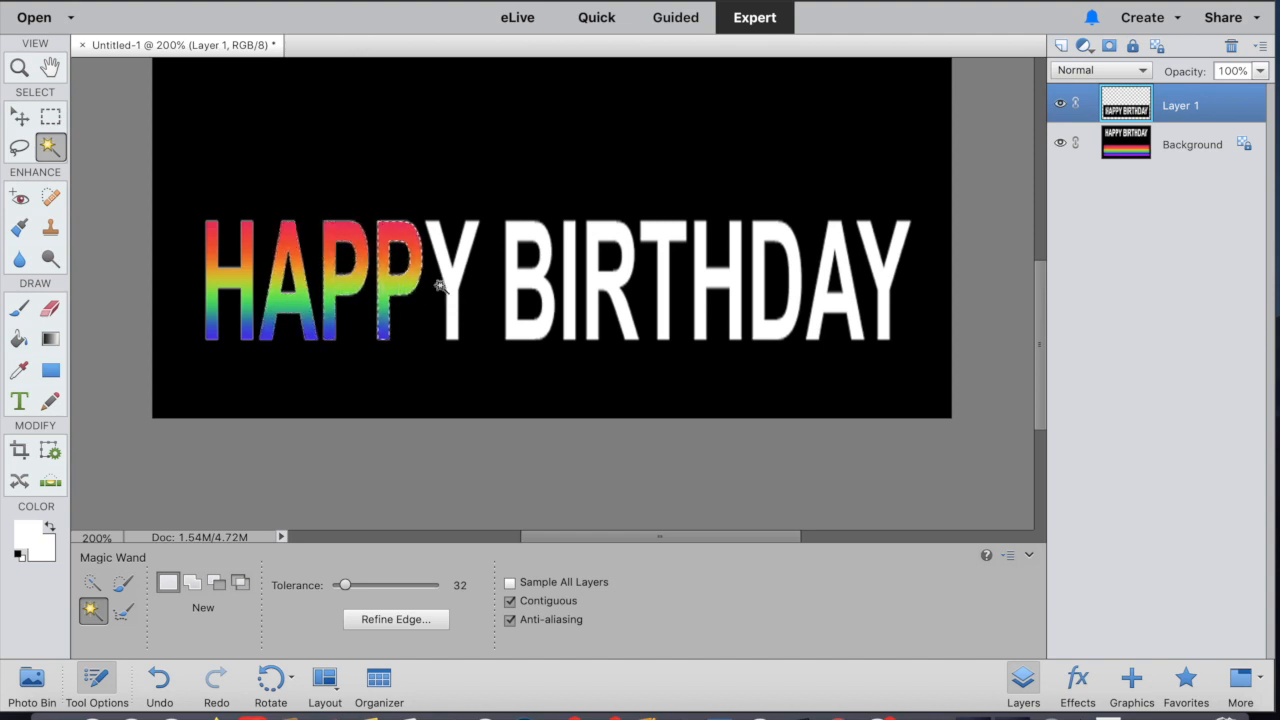
pyautogui.click(460, 284)
pyautogui.press('Delete')
# - Select and delete the white fill of each letter of BIRTHDAY on Layer 1, and clear the selection
pyautogui.click(519, 291)
pyautogui.press('Delete')
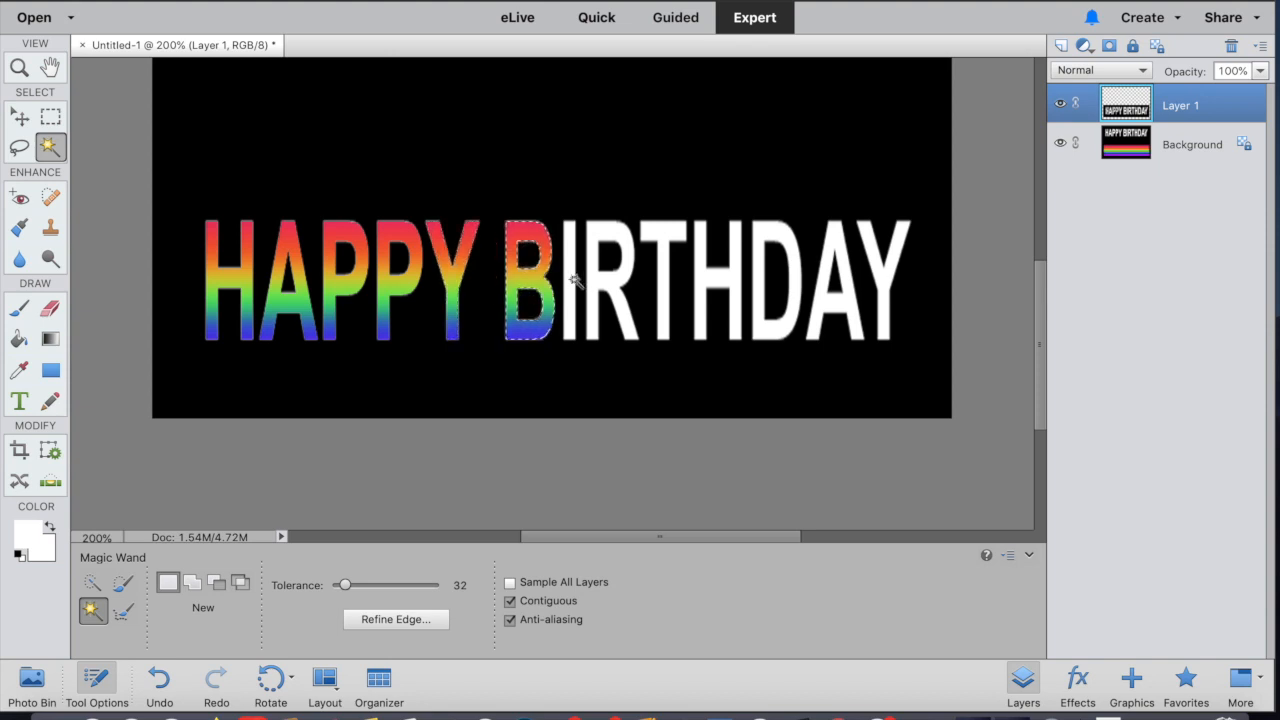
pyautogui.click(572, 286)
pyautogui.press('Delete')
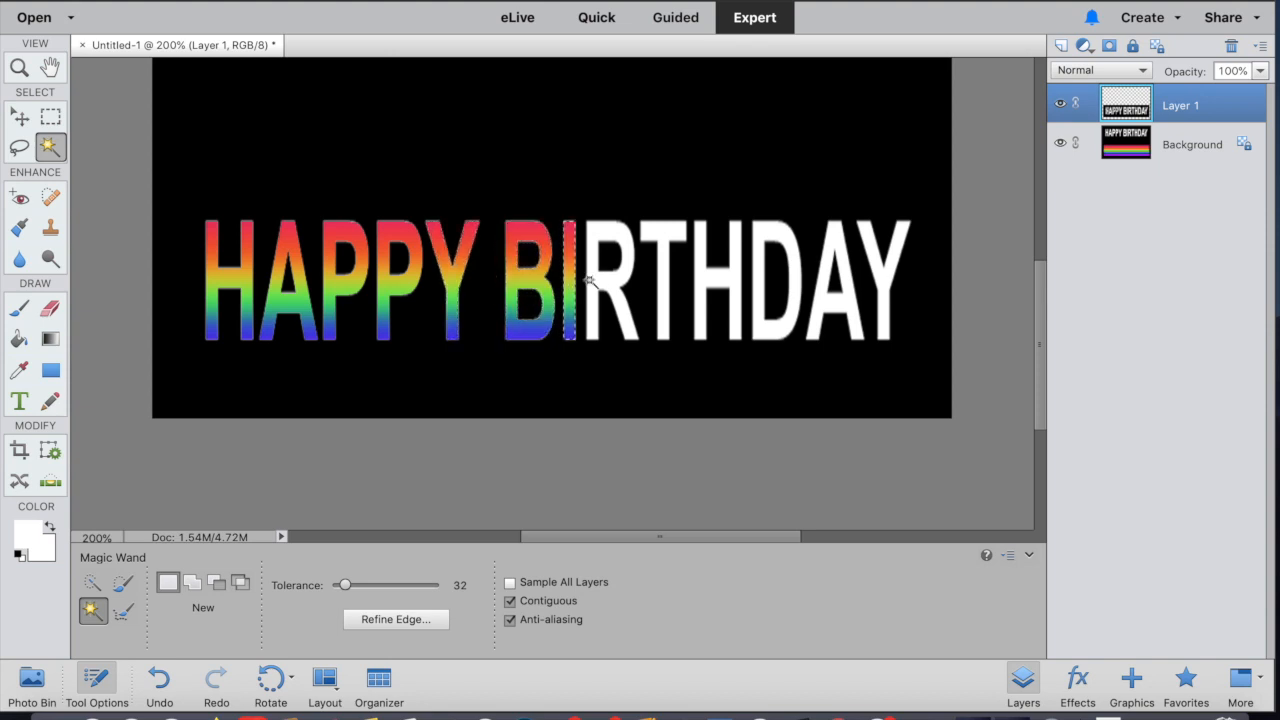
pyautogui.click(599, 289)
pyautogui.press('Delete')
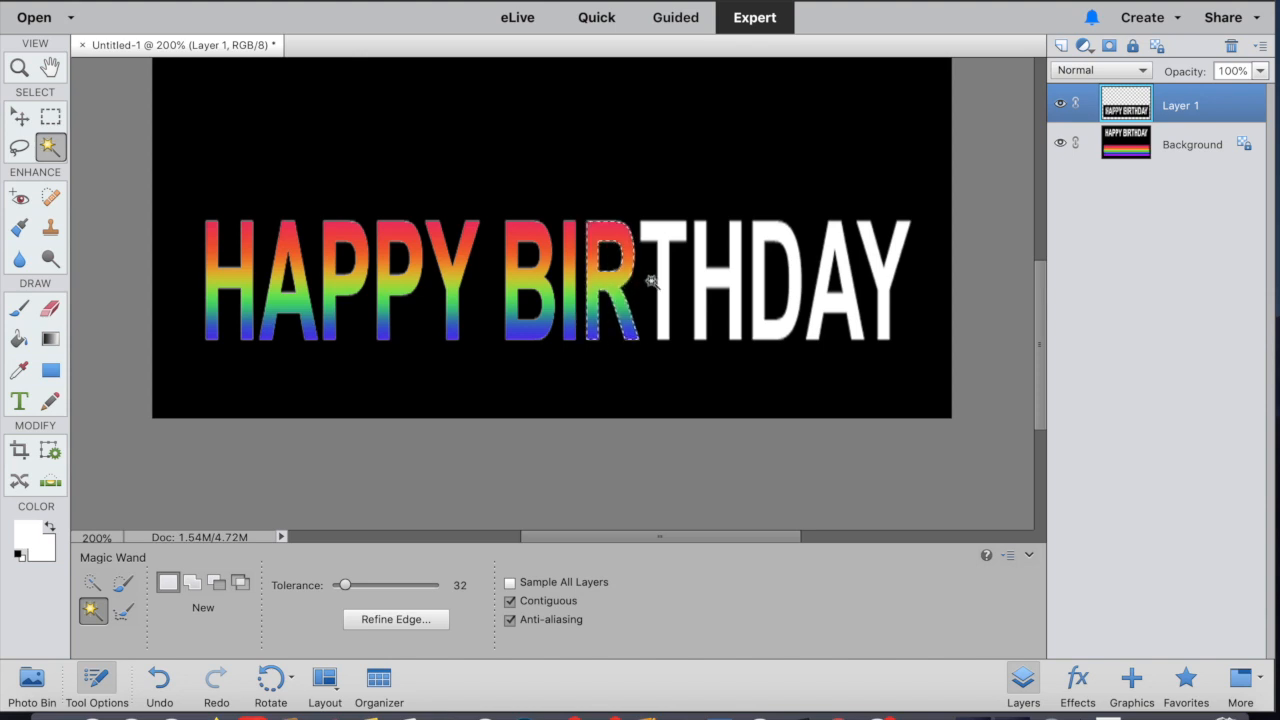
pyautogui.click(666, 288)
pyautogui.click(712, 287)
pyautogui.press('Delete')
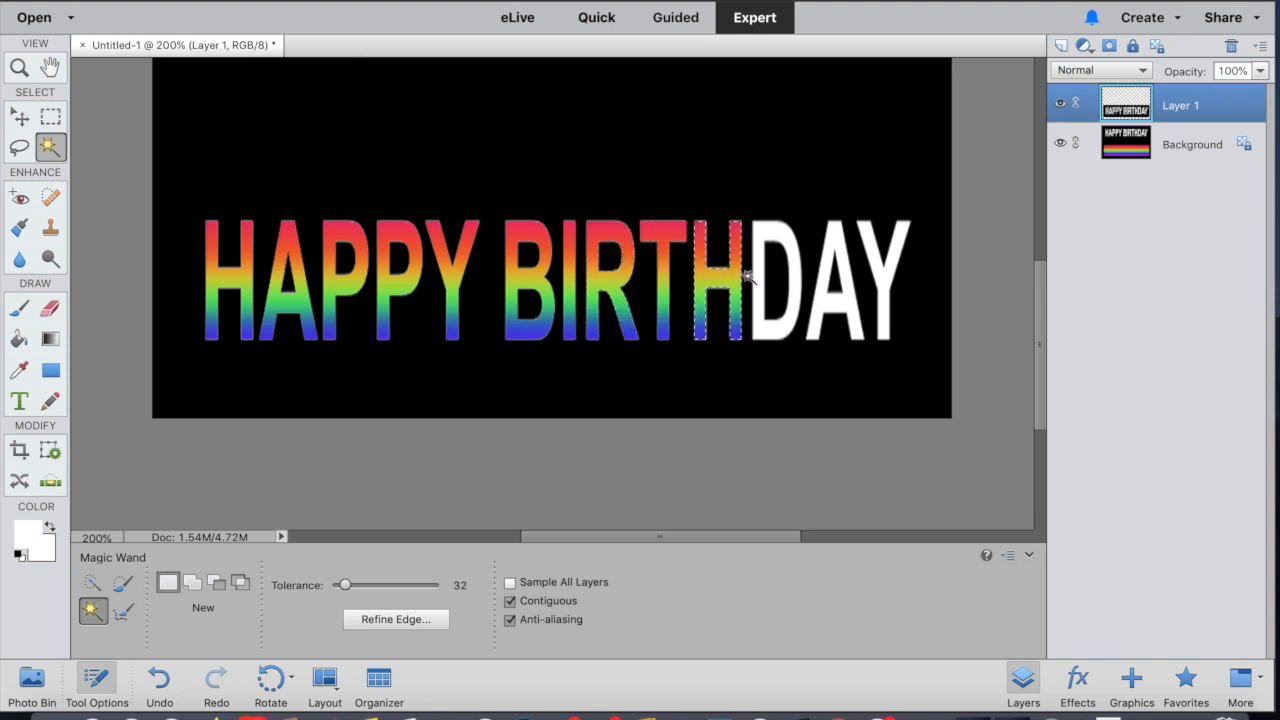
pyautogui.click(757, 285)
pyautogui.press('Delete')
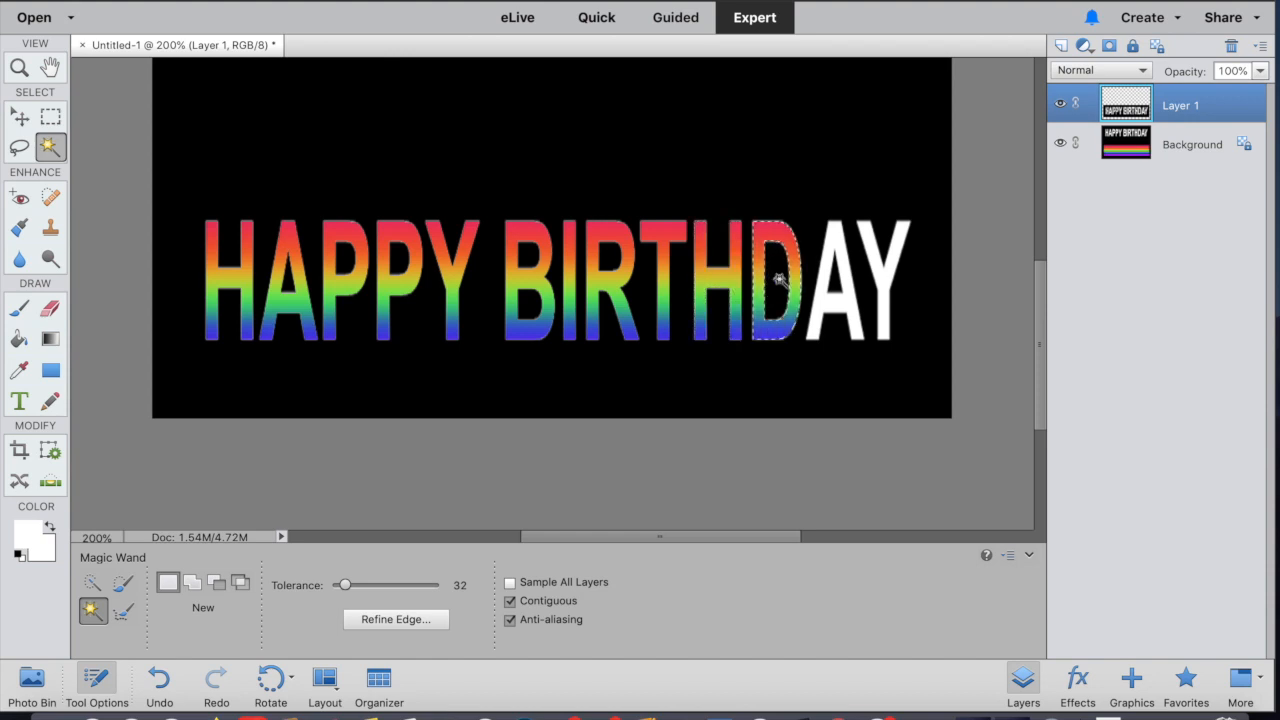
pyautogui.click(822, 305)
pyautogui.press('Delete')
pyautogui.click(886, 300)
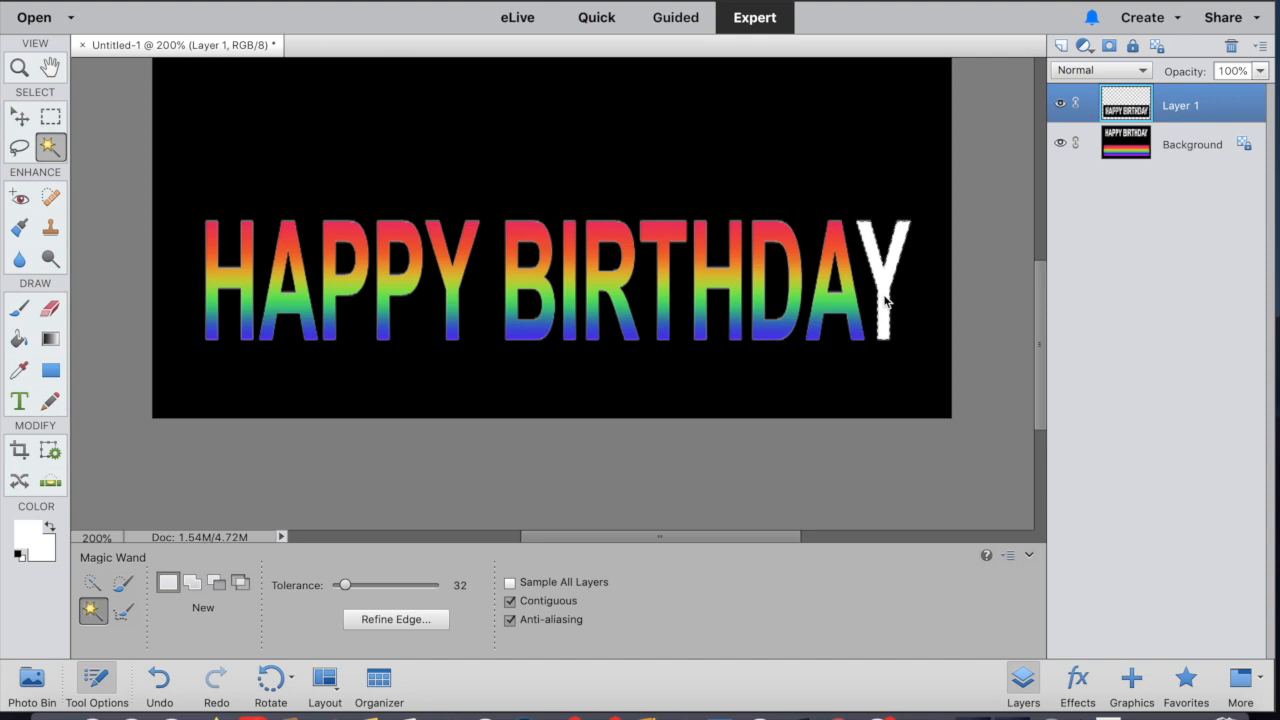
pyautogui.press('Delete')
pyautogui.hotkey('ctrl', 'd')
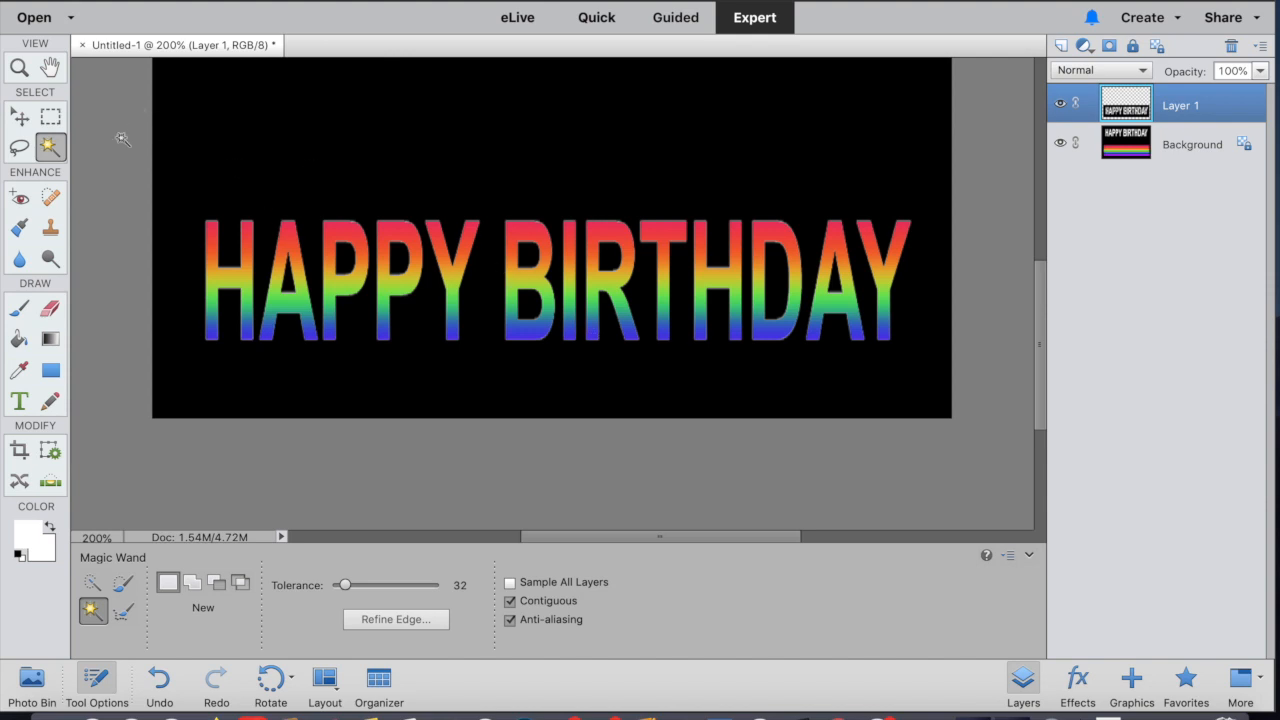
# - Stretch the cut-out lettering layer vertically to 124.57% height and move it slightly down over the rainbow bands
pyautogui.click(20, 118)
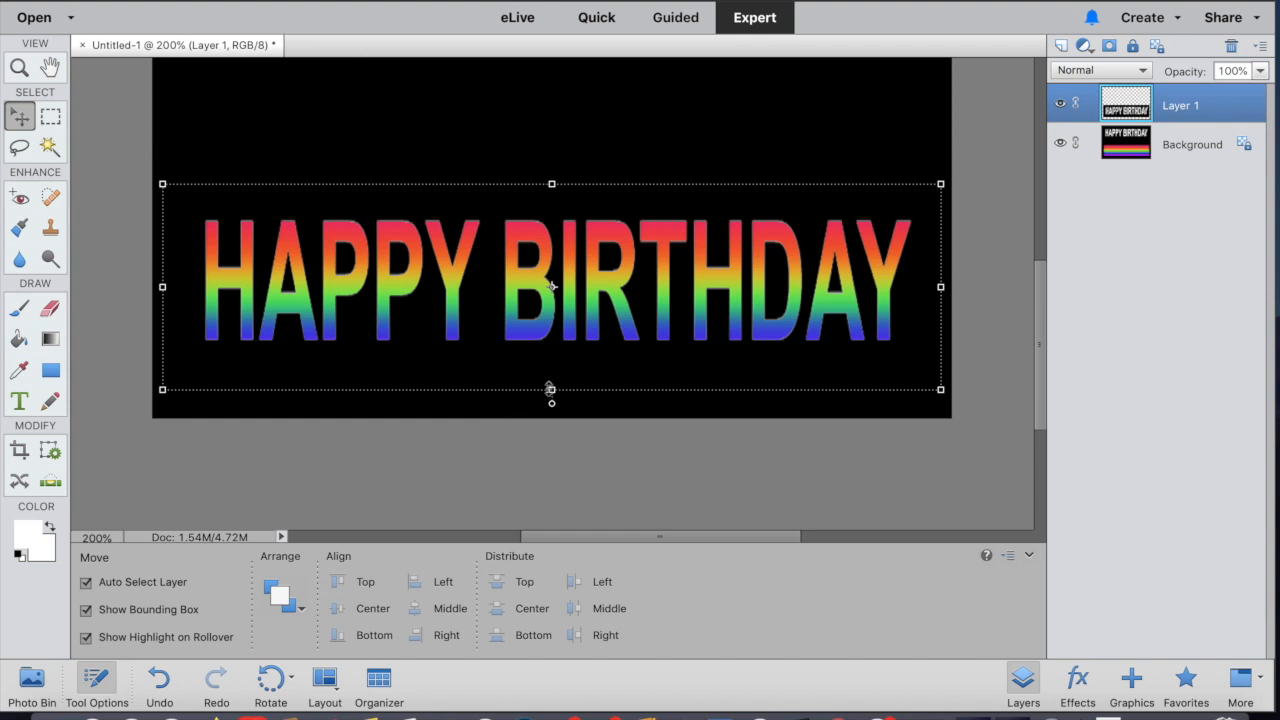
pyautogui.moveTo(551, 390); pyautogui.dragTo(550, 420)
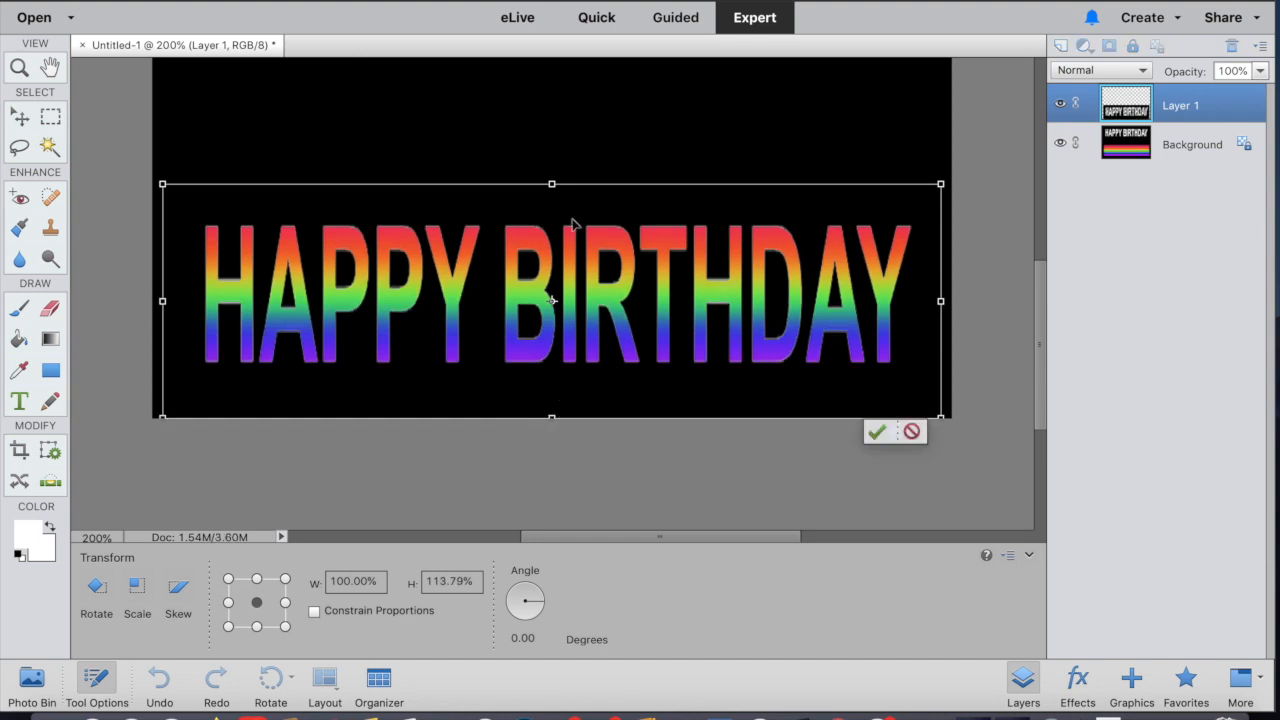
pyautogui.moveTo(552, 183); pyautogui.dragTo(553, 161)
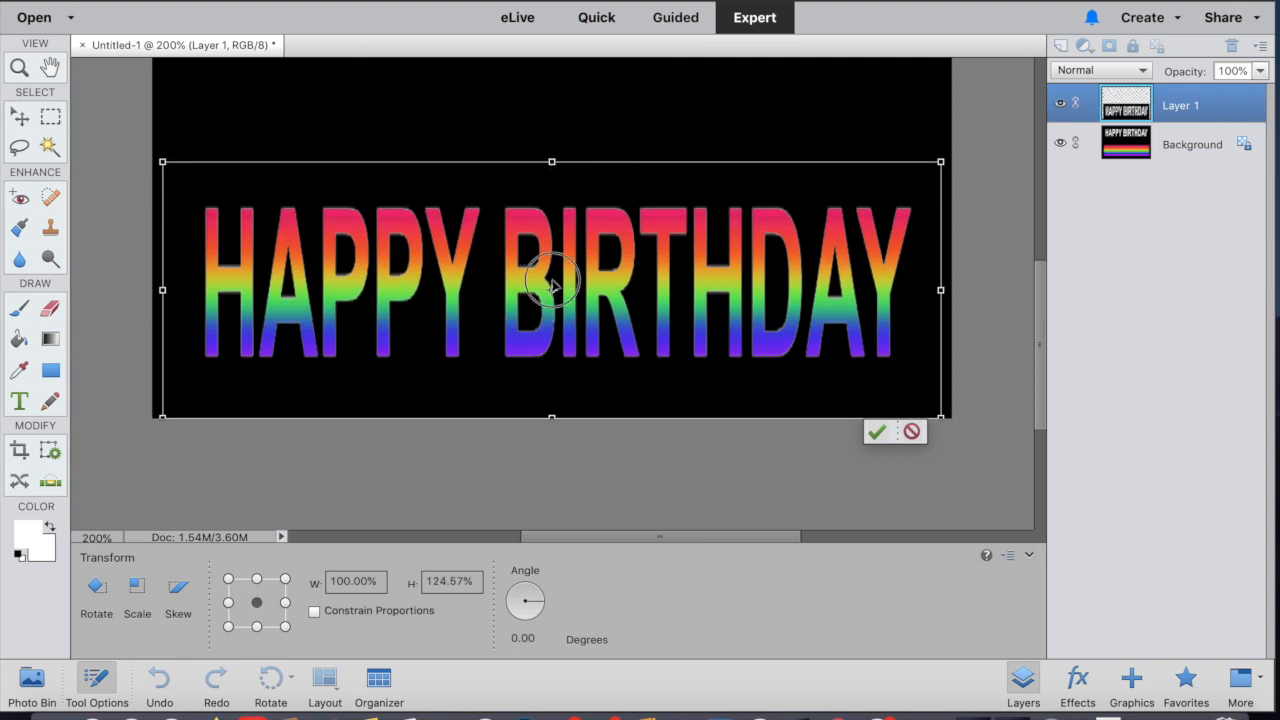
pyautogui.press('Return')
pyautogui.moveTo(553, 287); pyautogui.dragTo(549, 310)
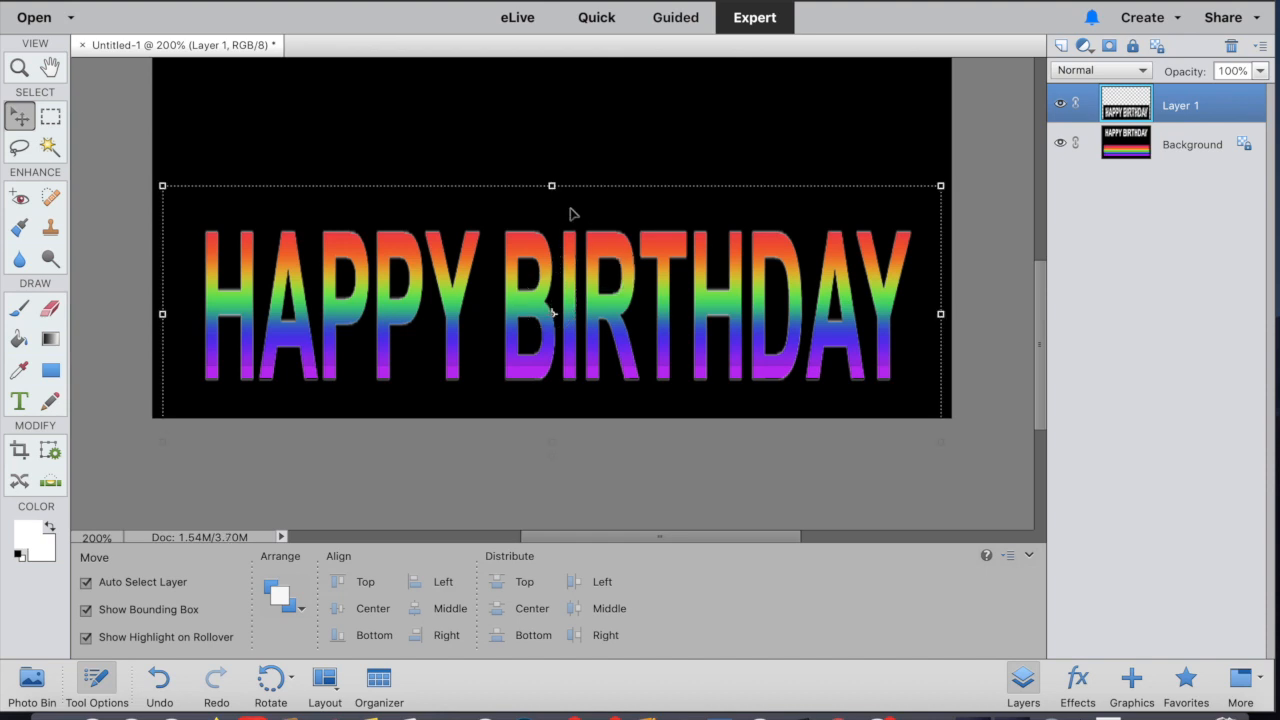
# - Stretch the lettering layer upward to 113.15% height and apply the transformation
pyautogui.moveTo(552, 185); pyautogui.dragTo(552, 155)
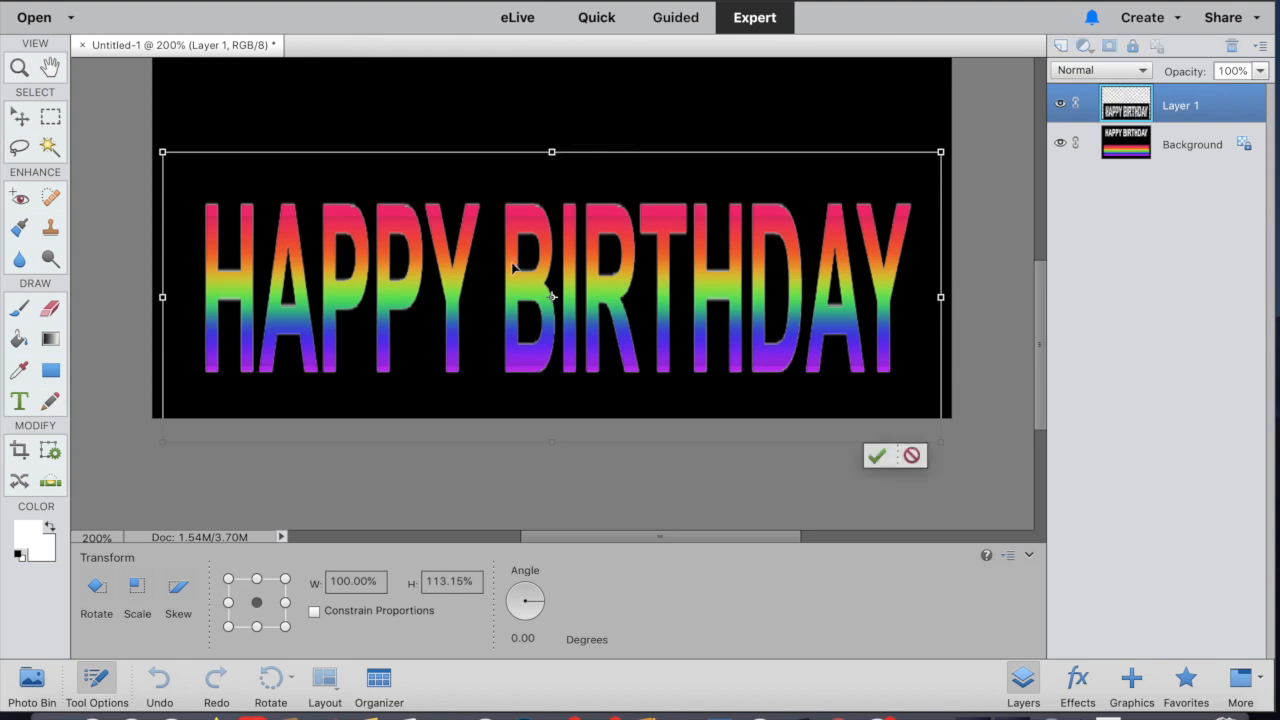
pyautogui.moveTo(552, 297)
pyautogui.mouseDown()
pyautogui.moveTo(549, 313)
pyautogui.moveTo(553, 297)
pyautogui.mouseUp()
pyautogui.doubleClick(556, 283)
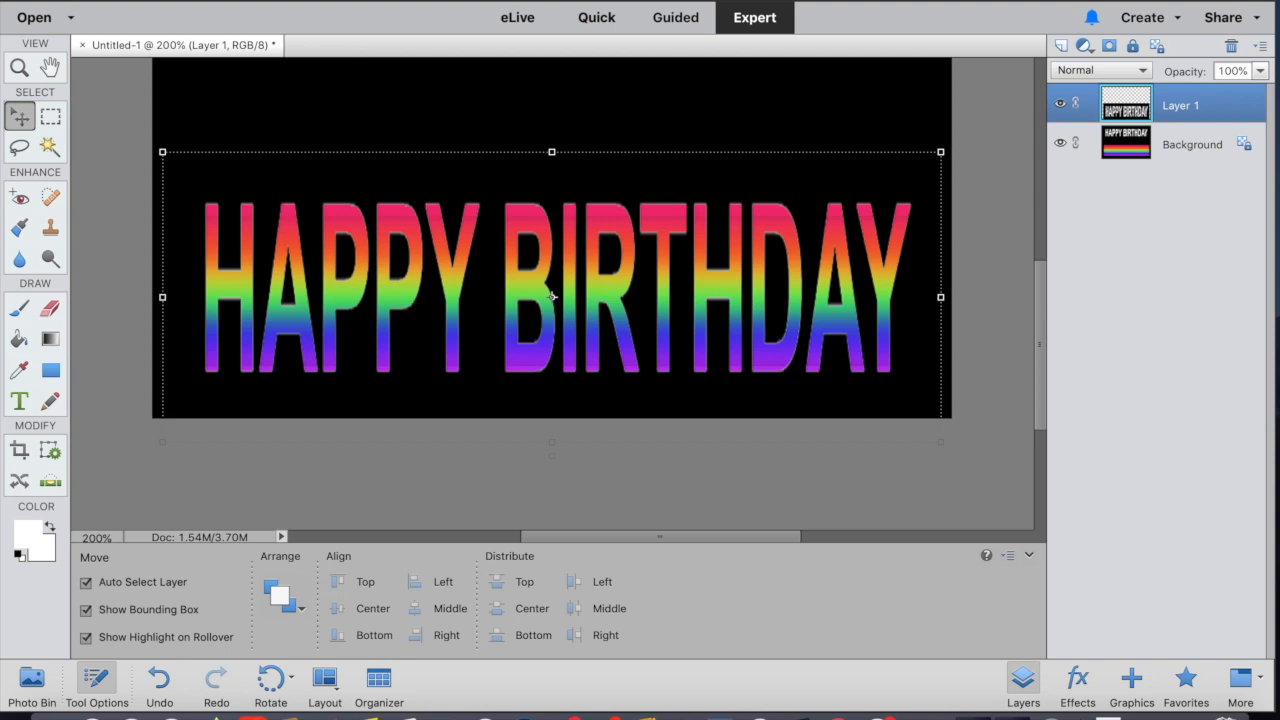
# - Flatten the image and crop it to a full-width rectangle around the rainbow HAPPY BIRTHDAY lettering, clearing the selection
pyautogui.click(474, 1)
pyautogui.click(509, 304)
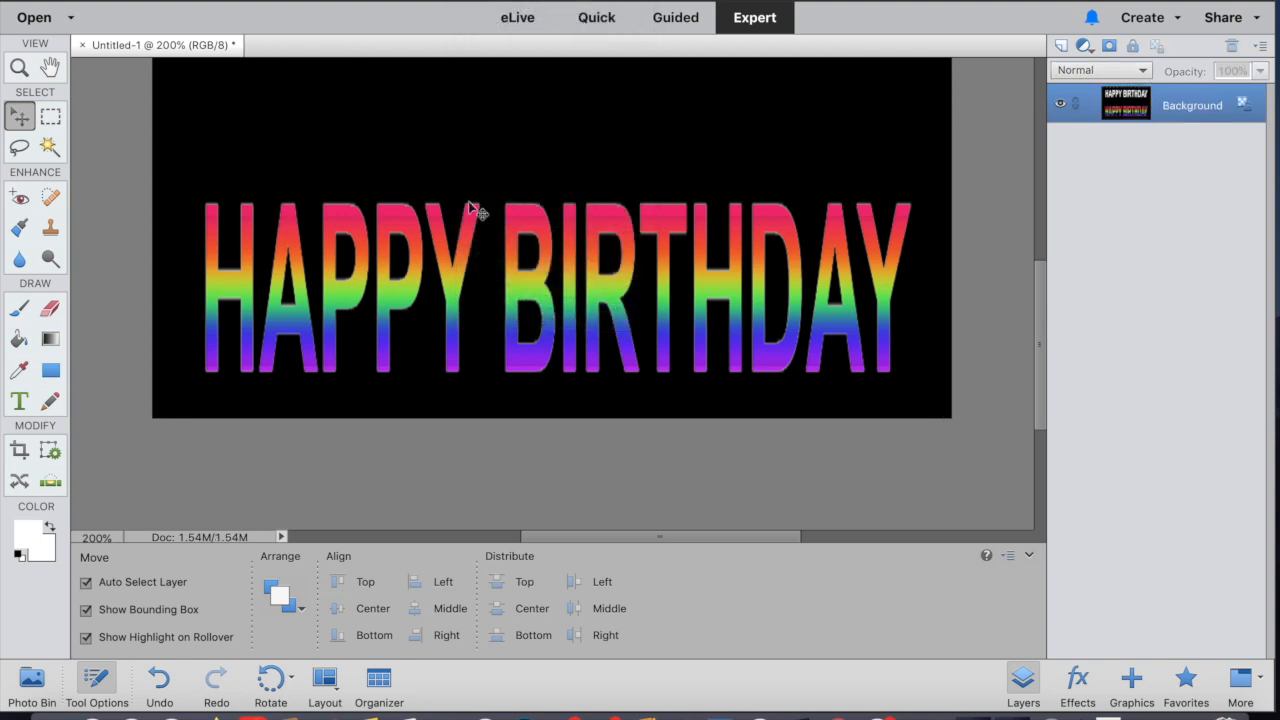
pyautogui.click(50, 118)
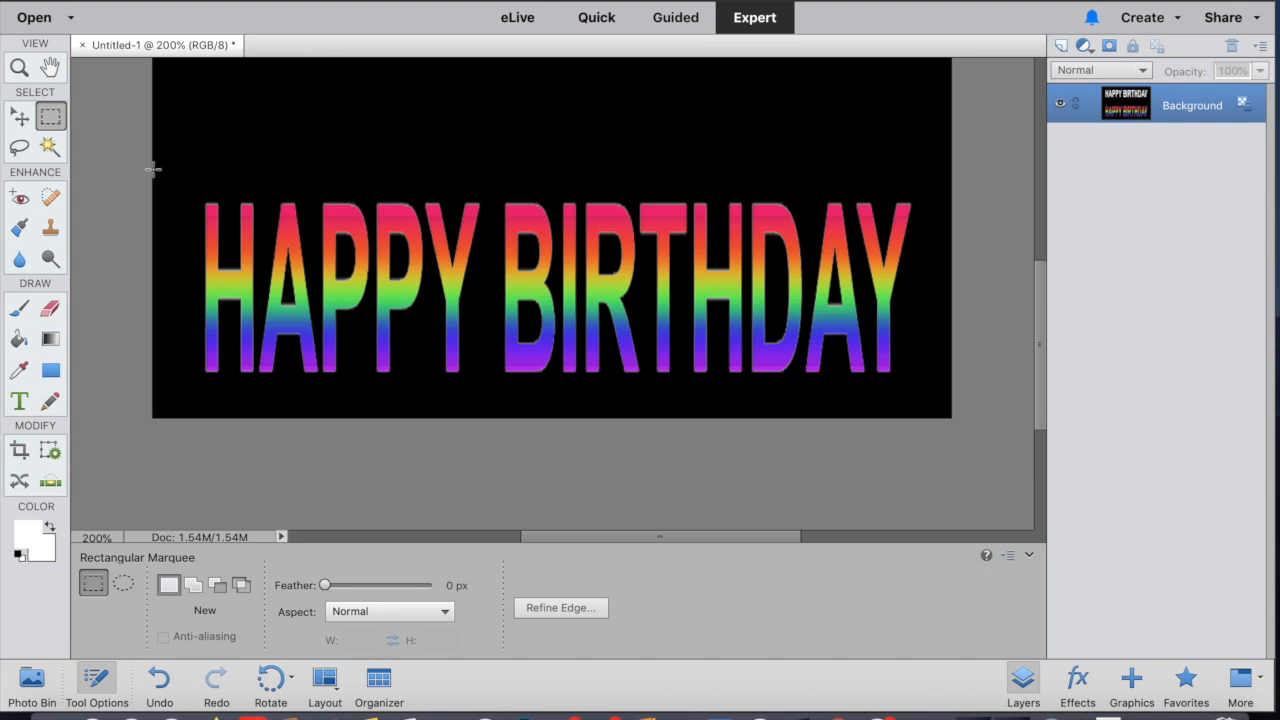
pyautogui.moveTo(153, 169); pyautogui.dragTo(955, 436)
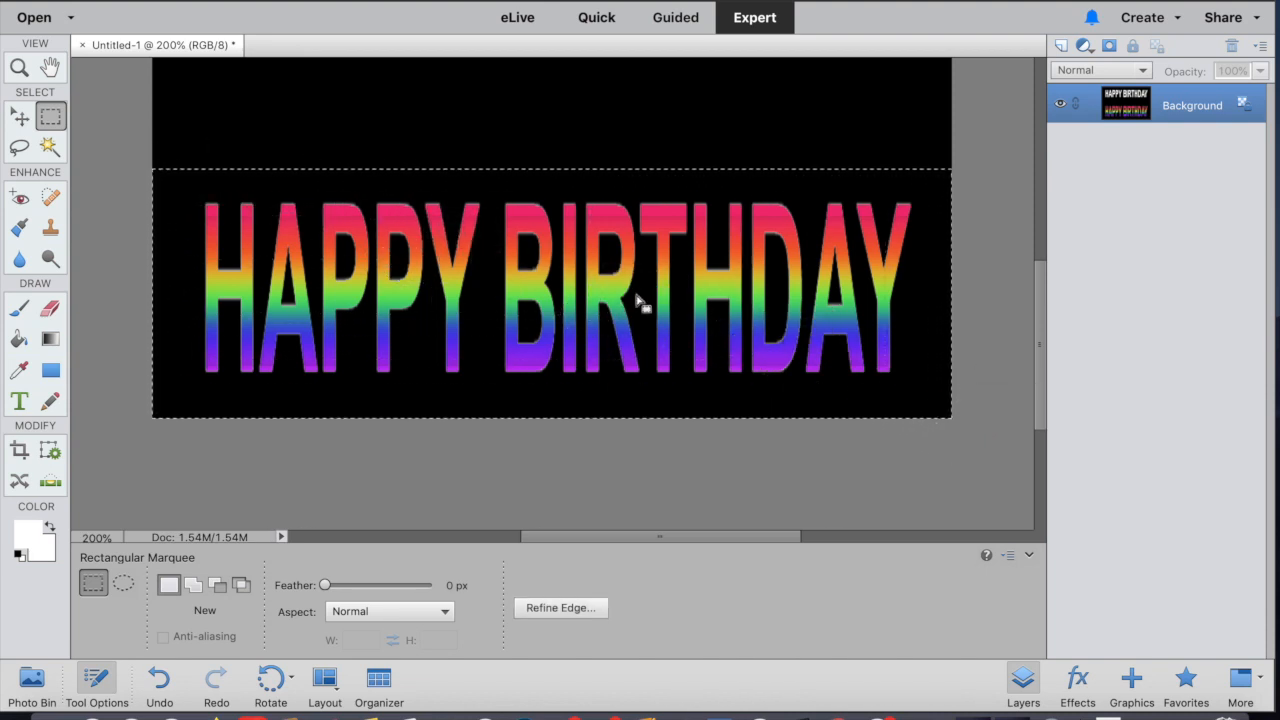
pyautogui.click(362, 1)
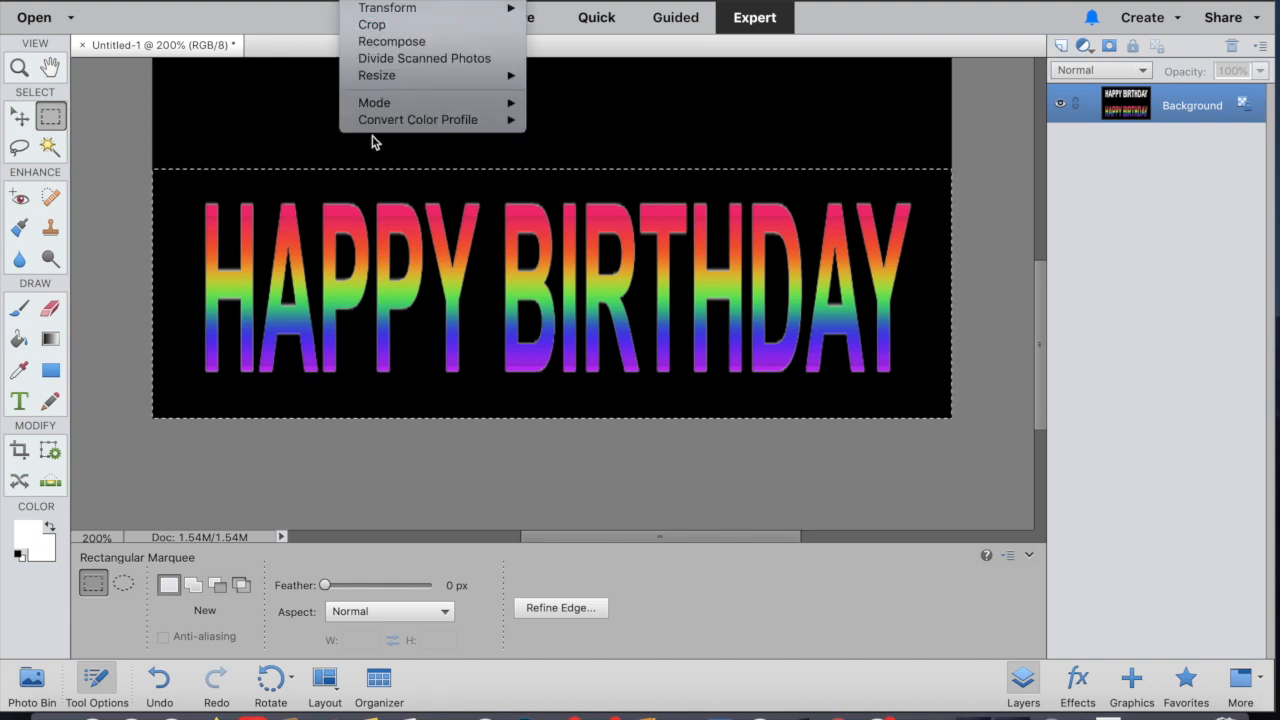
pyautogui.click(372, 24)
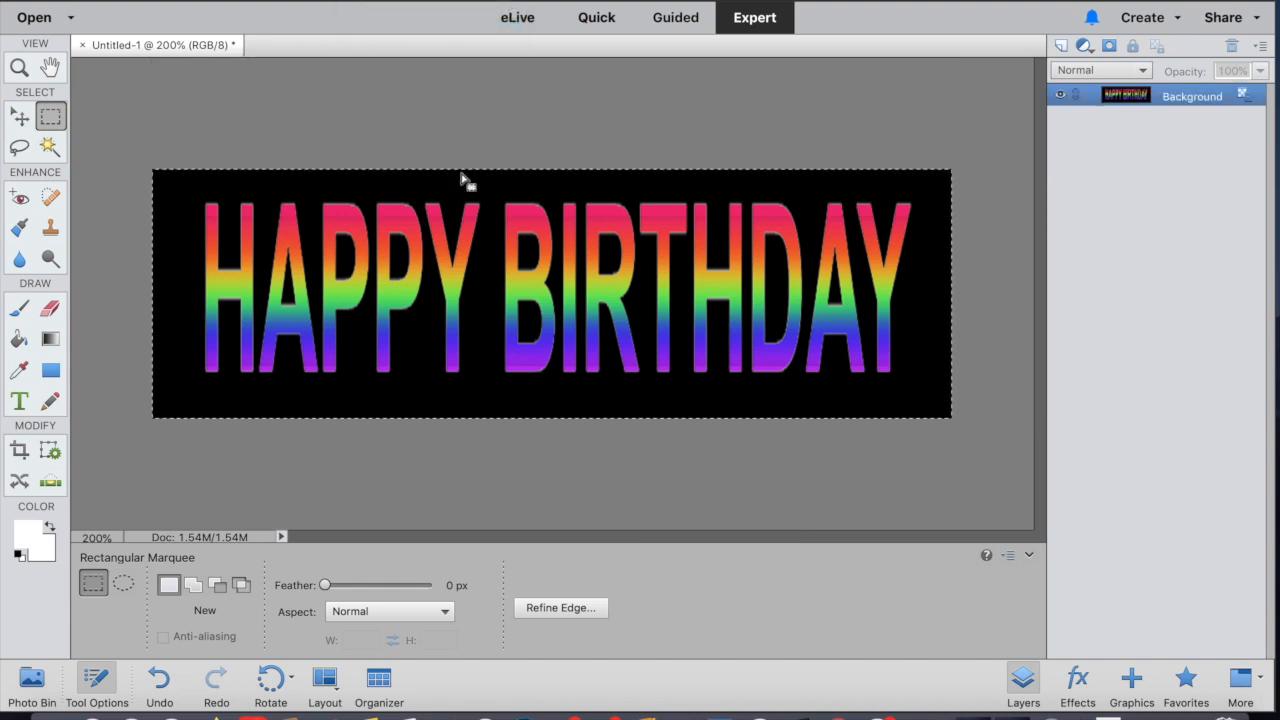
pyautogui.click(480, 190)
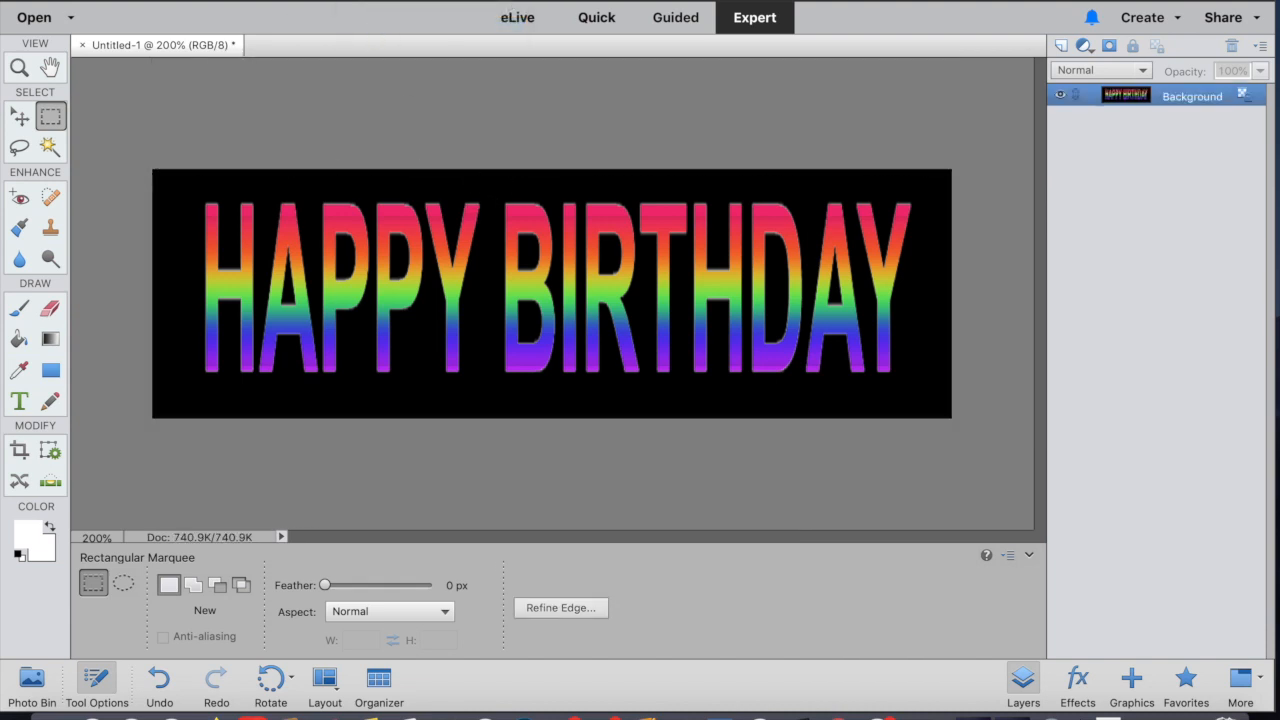
# - Save the cropped image in the text effects folder as rainbow2 in Photoshop format
pyautogui.click(275, 1)
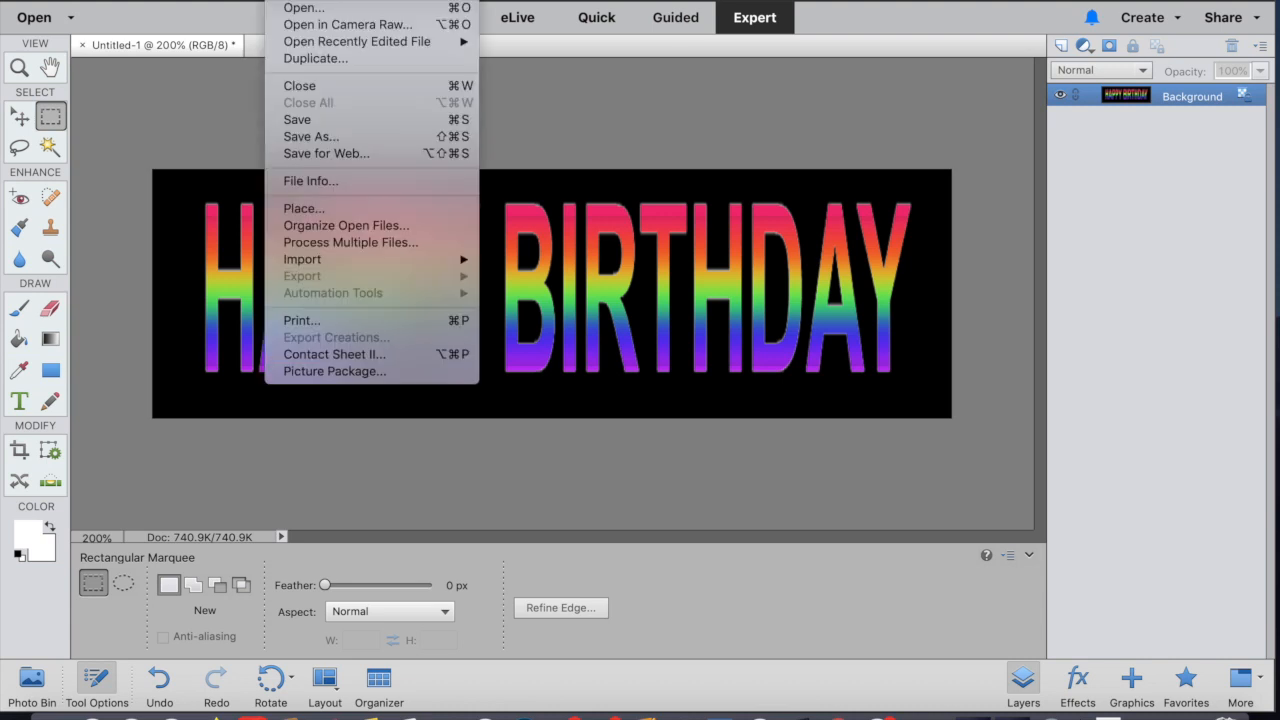
pyautogui.click(297, 139)
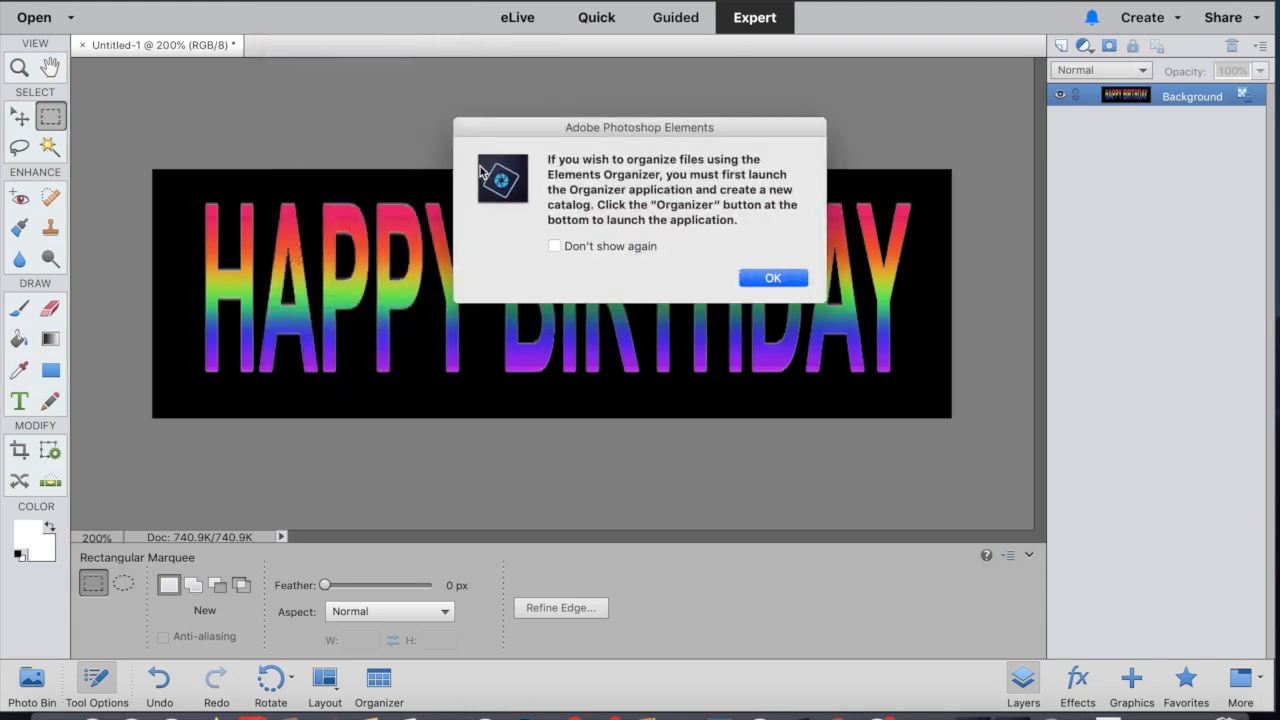
pyautogui.click(771, 280)
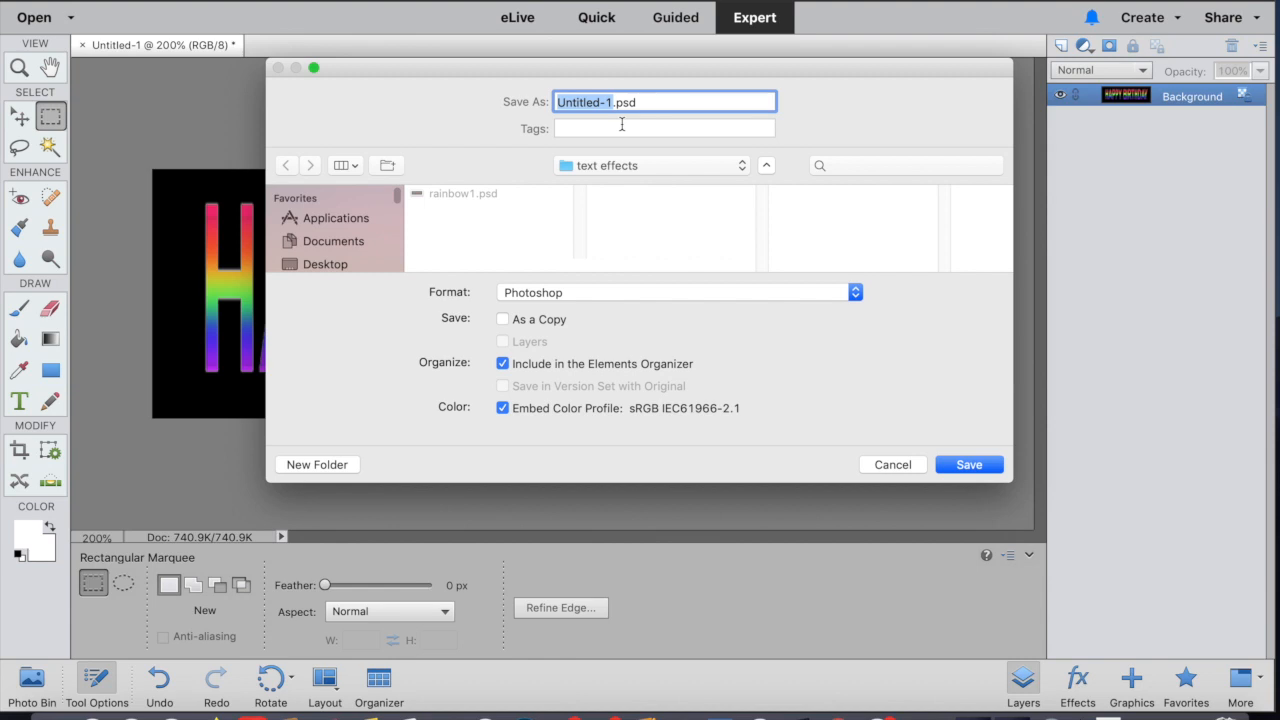
pyautogui.write('rainbow2')
pyautogui.click(968, 466)
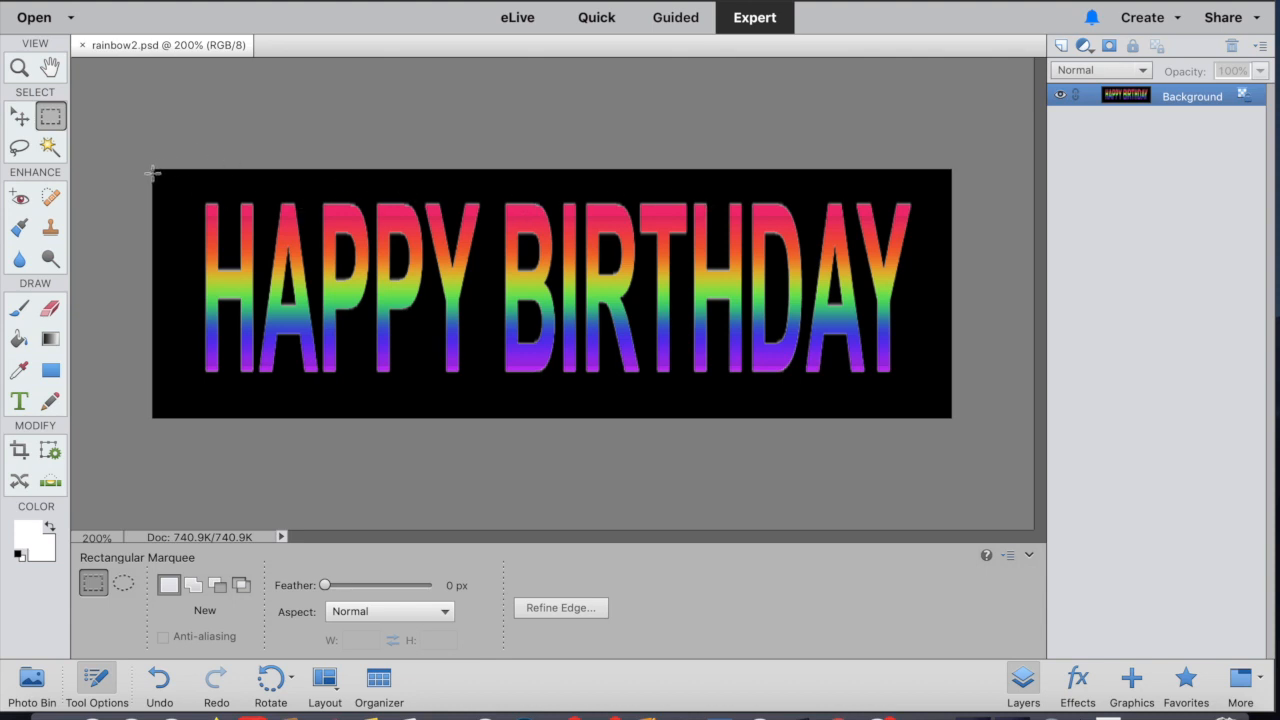
pyautogui.moveTo(155, 171); pyautogui.dragTo(944, 409)
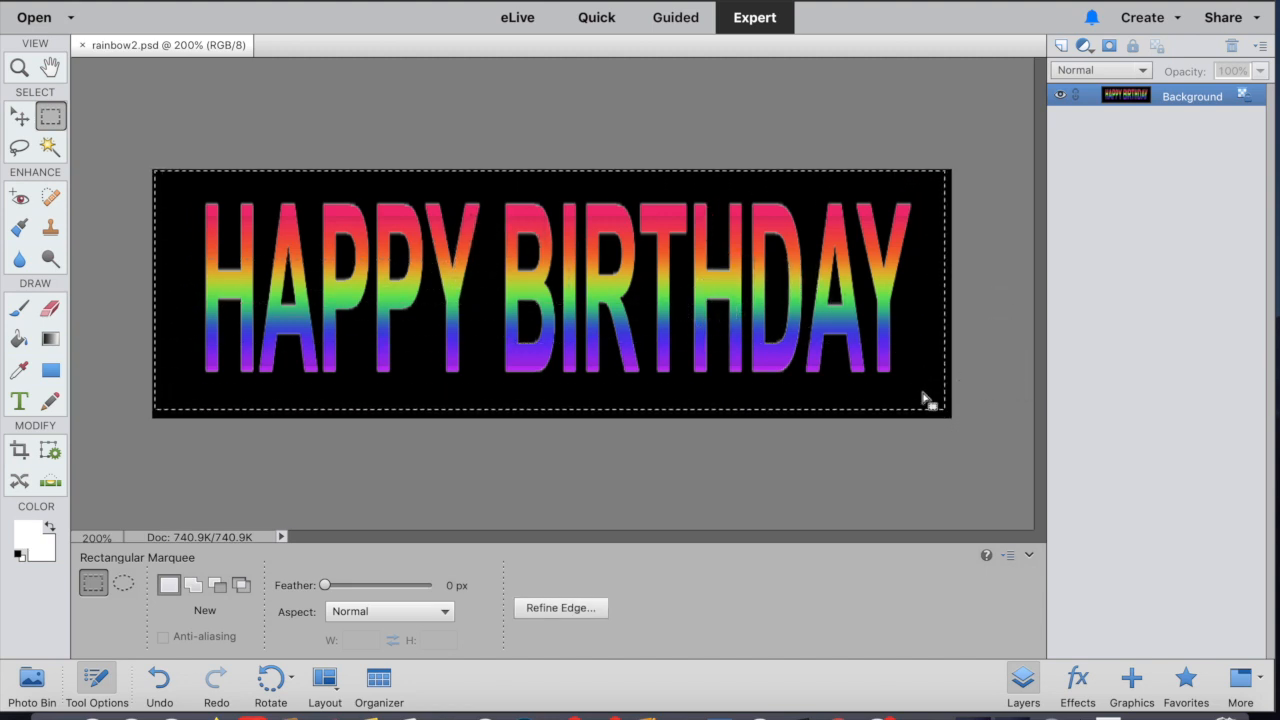
pyautogui.click(912, 372)
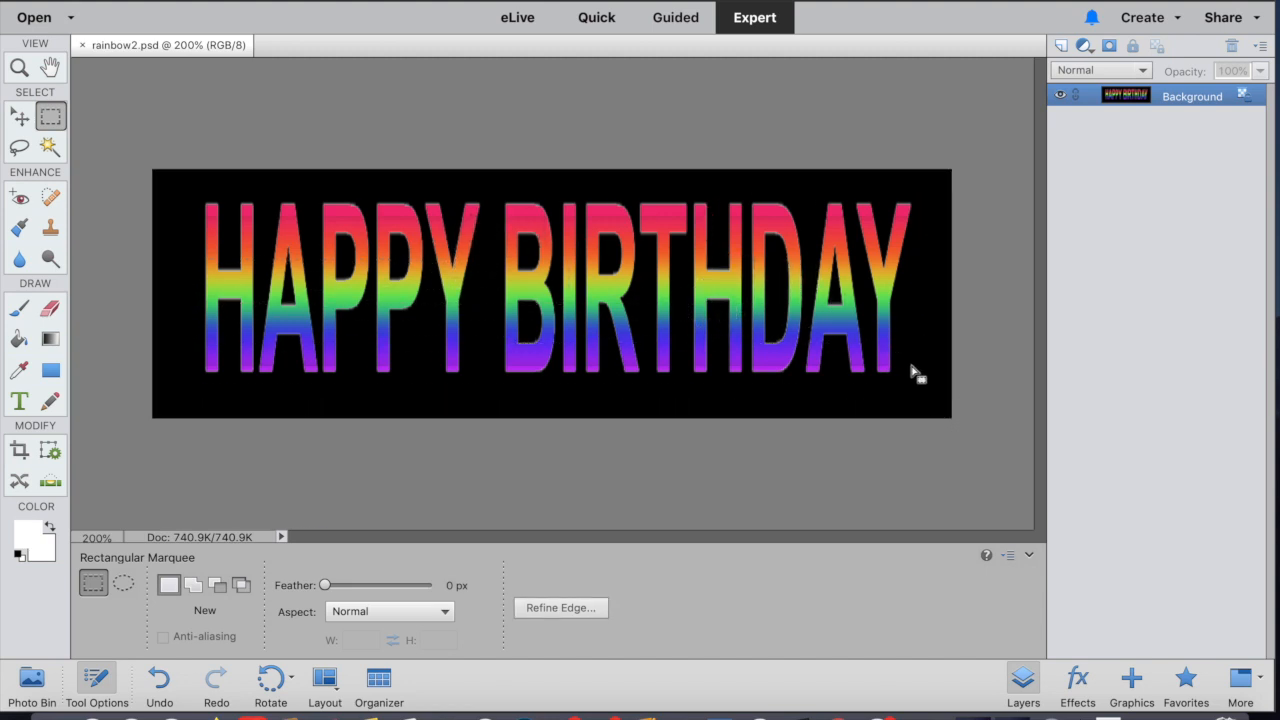